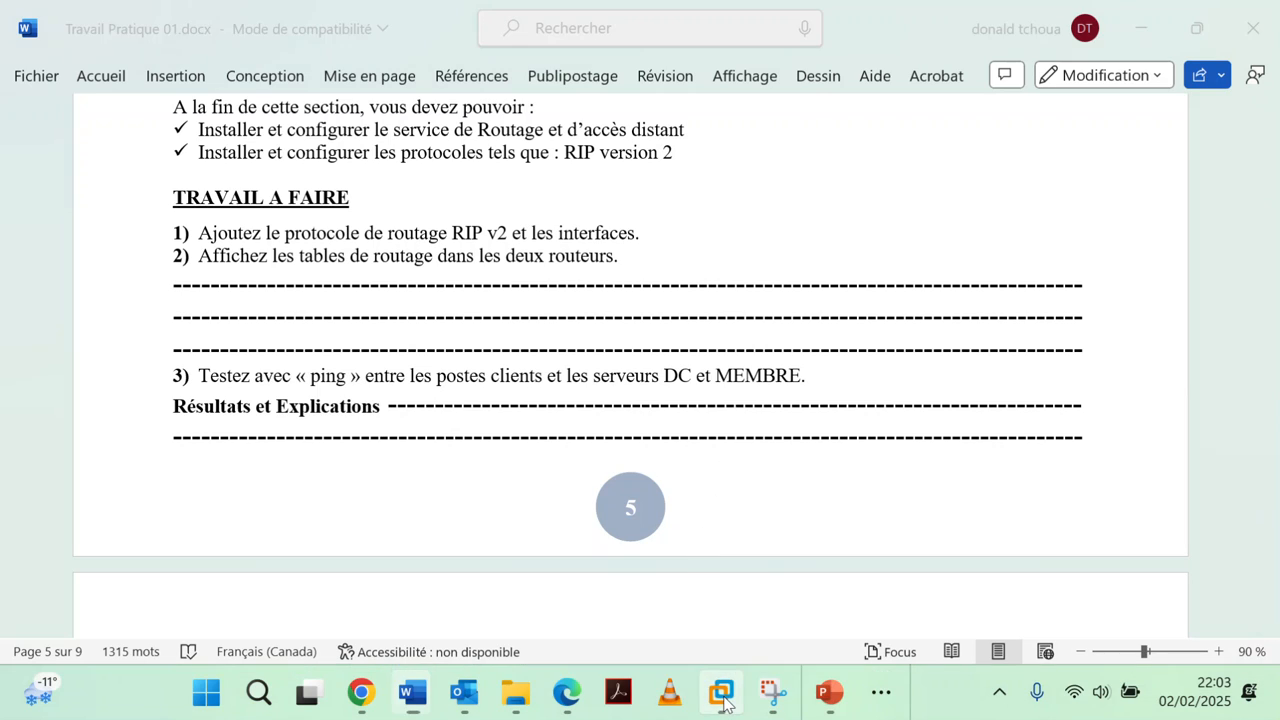
Switch to the DC virtual machine in VMware Workstation and open its IPv4 static routes in Routage et accès distant.
mouse_move(721, 692)
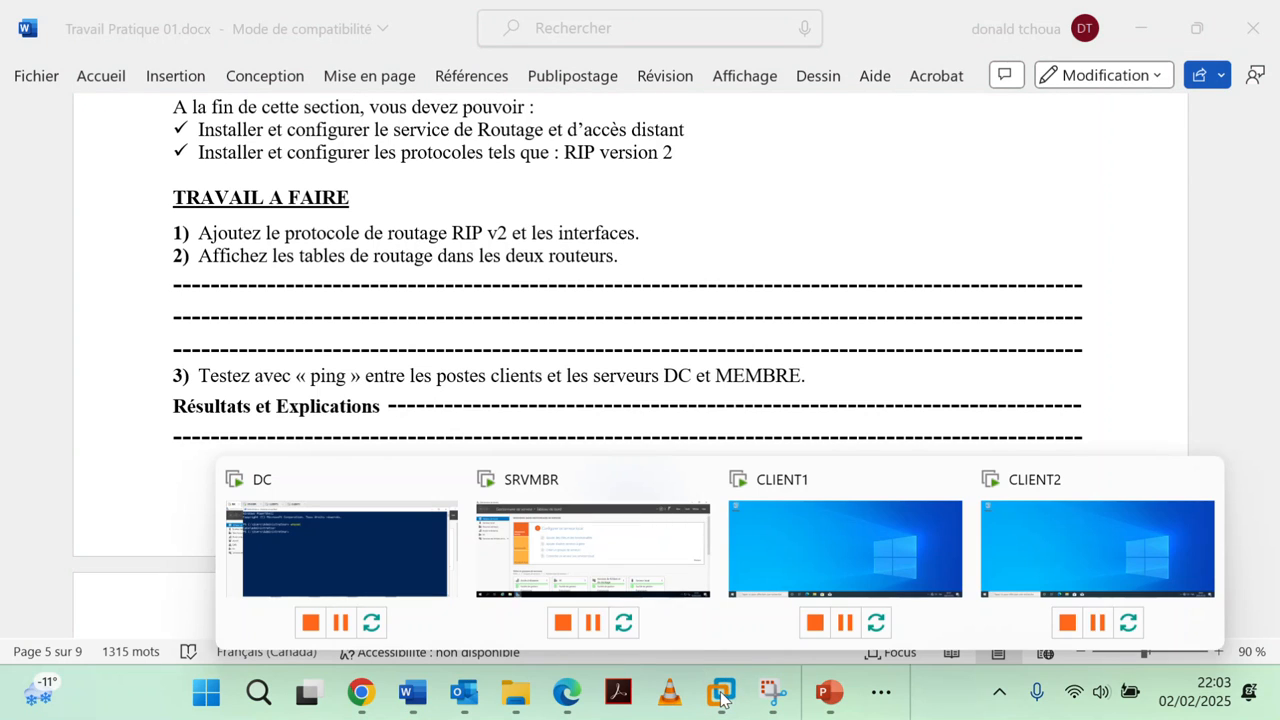
left_click(609, 520)
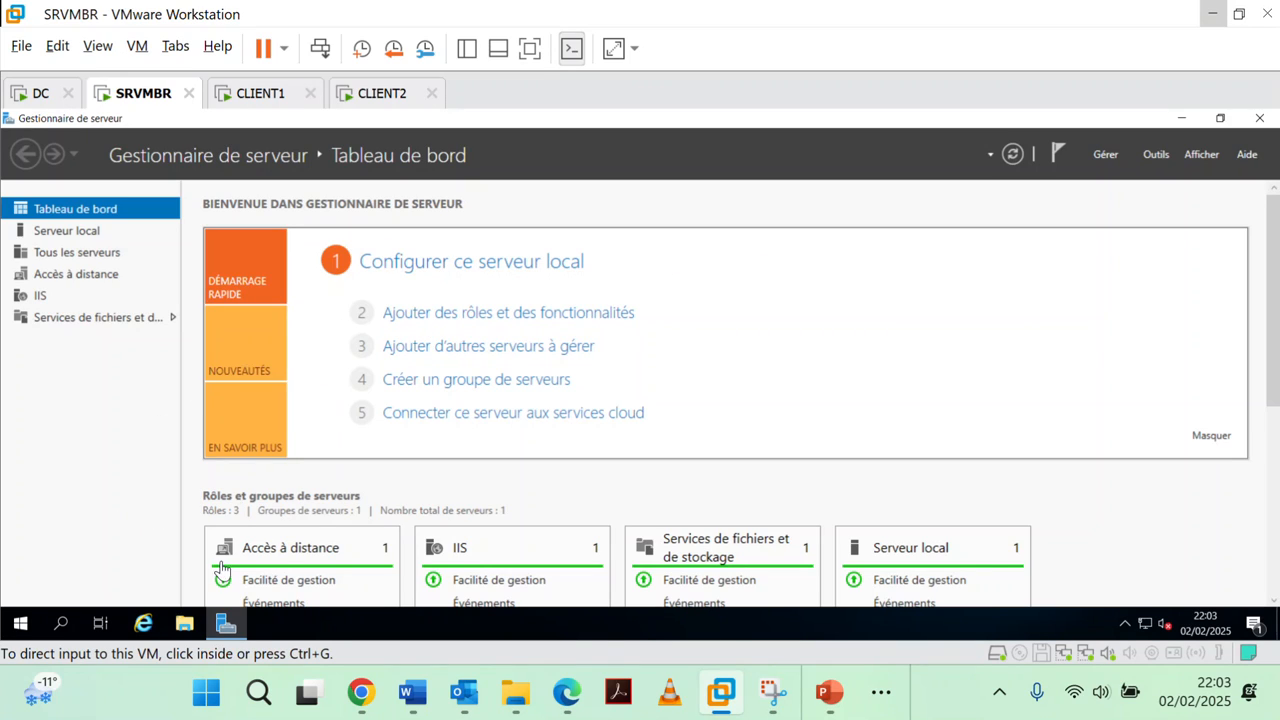
left_click(44, 93)
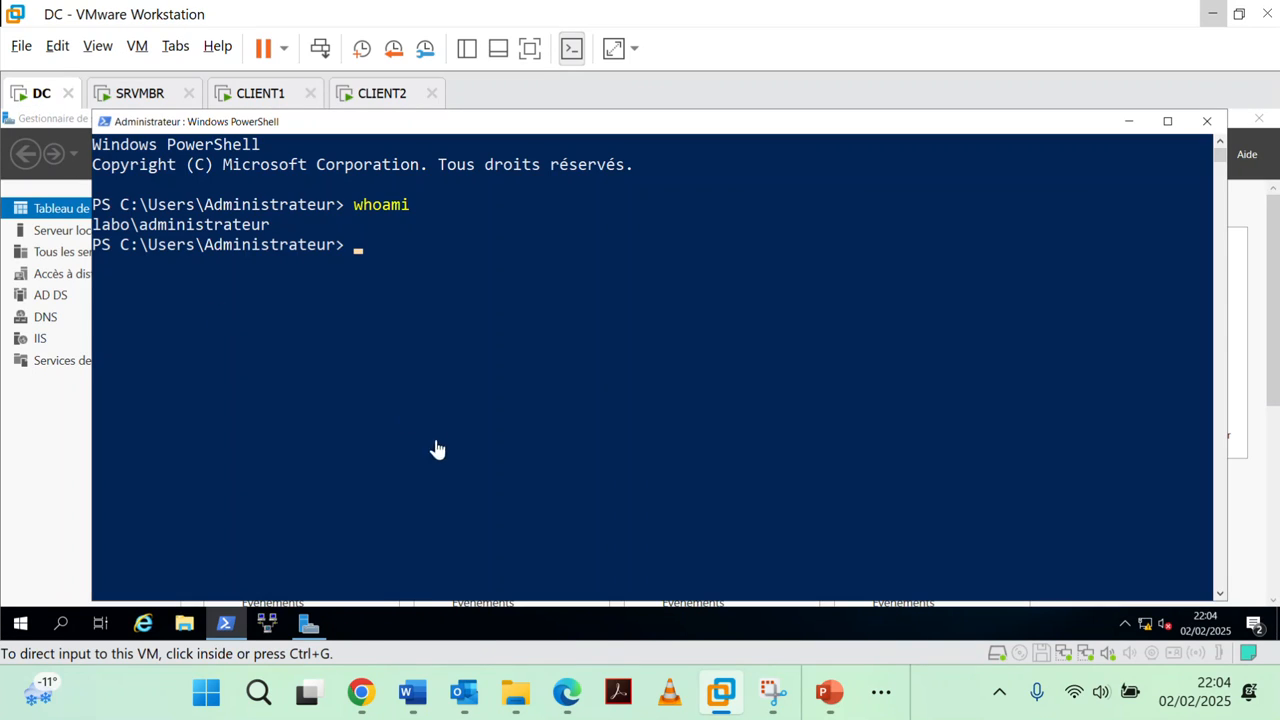
left_click(430, 437)
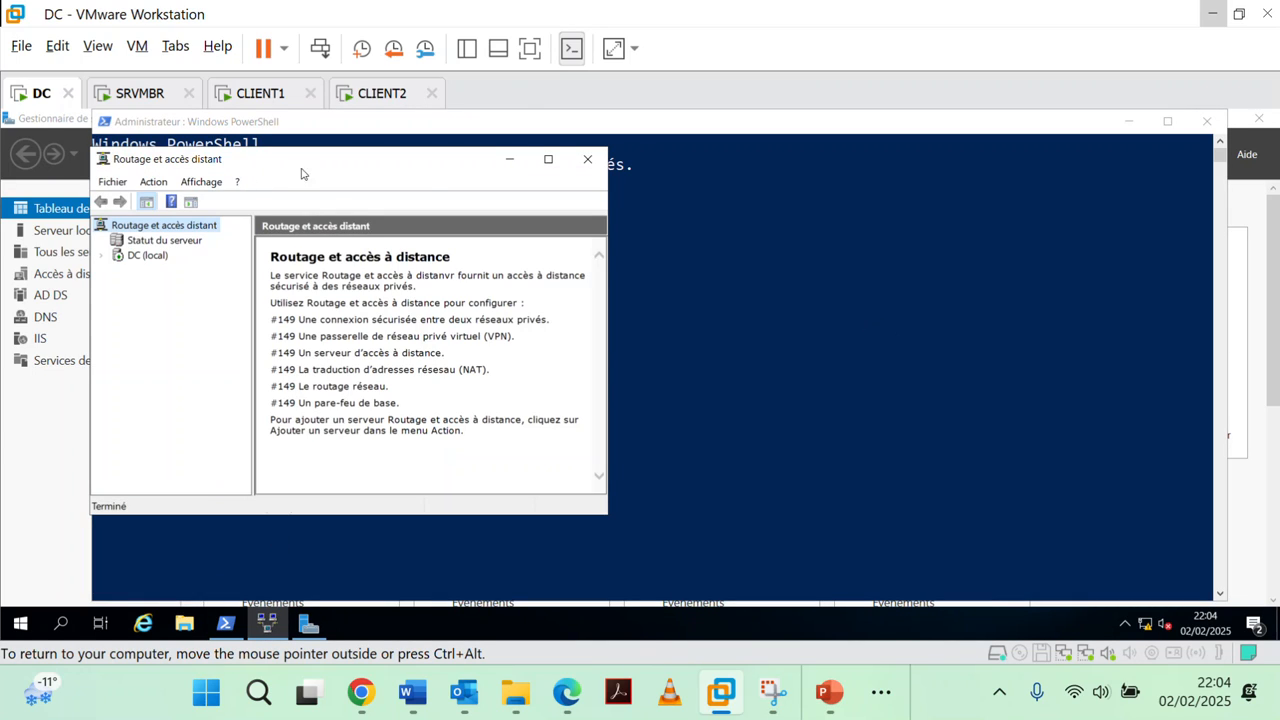
left_click(547, 159)
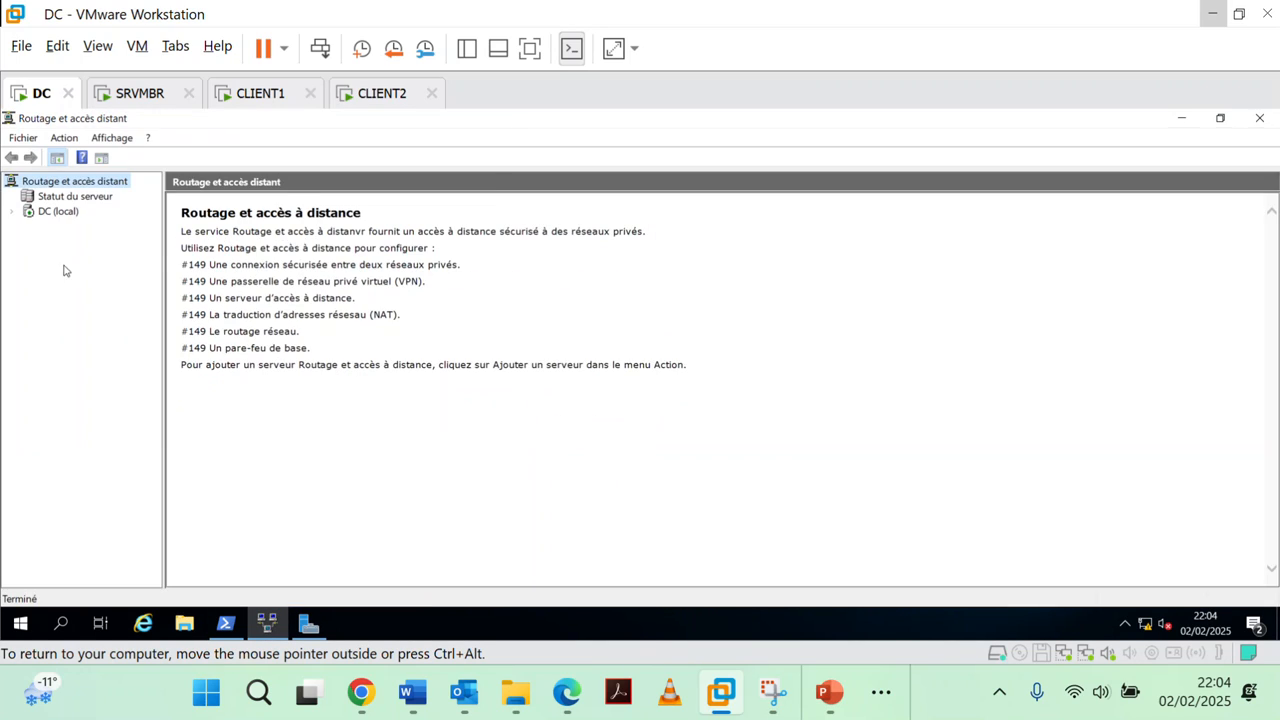
left_click(12, 212)
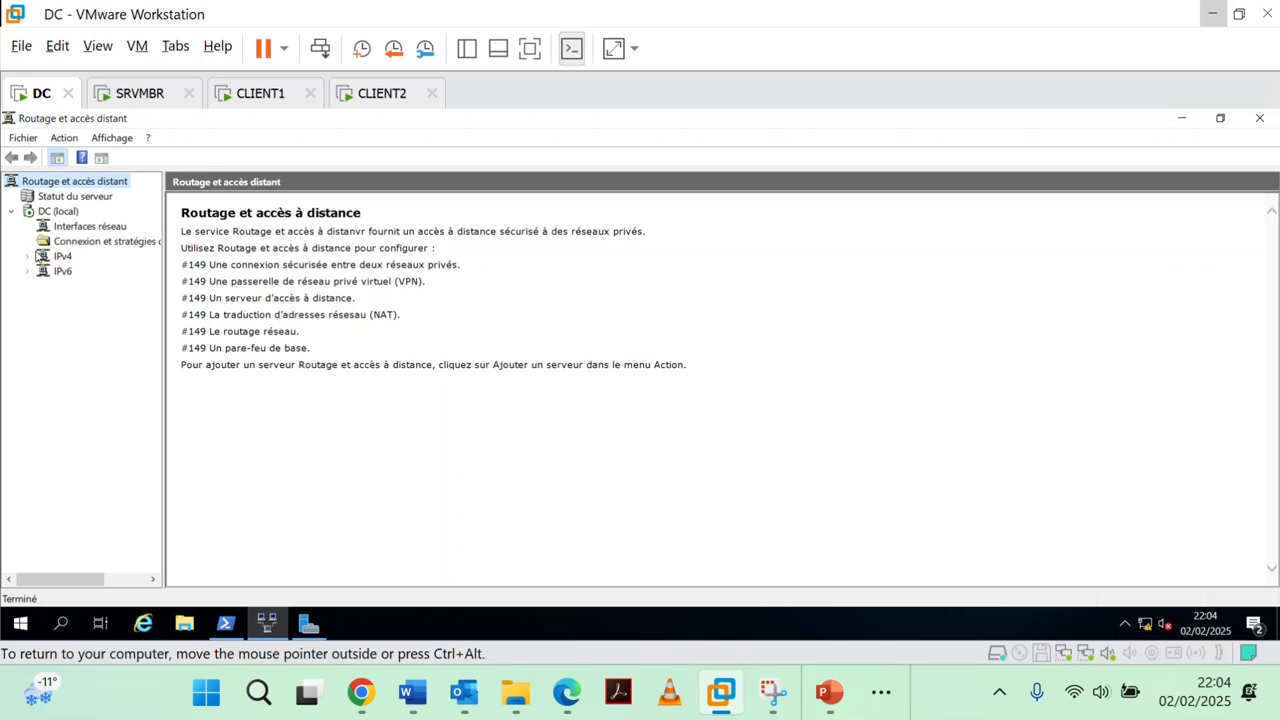
left_click(29, 258)
left_click(80, 288)
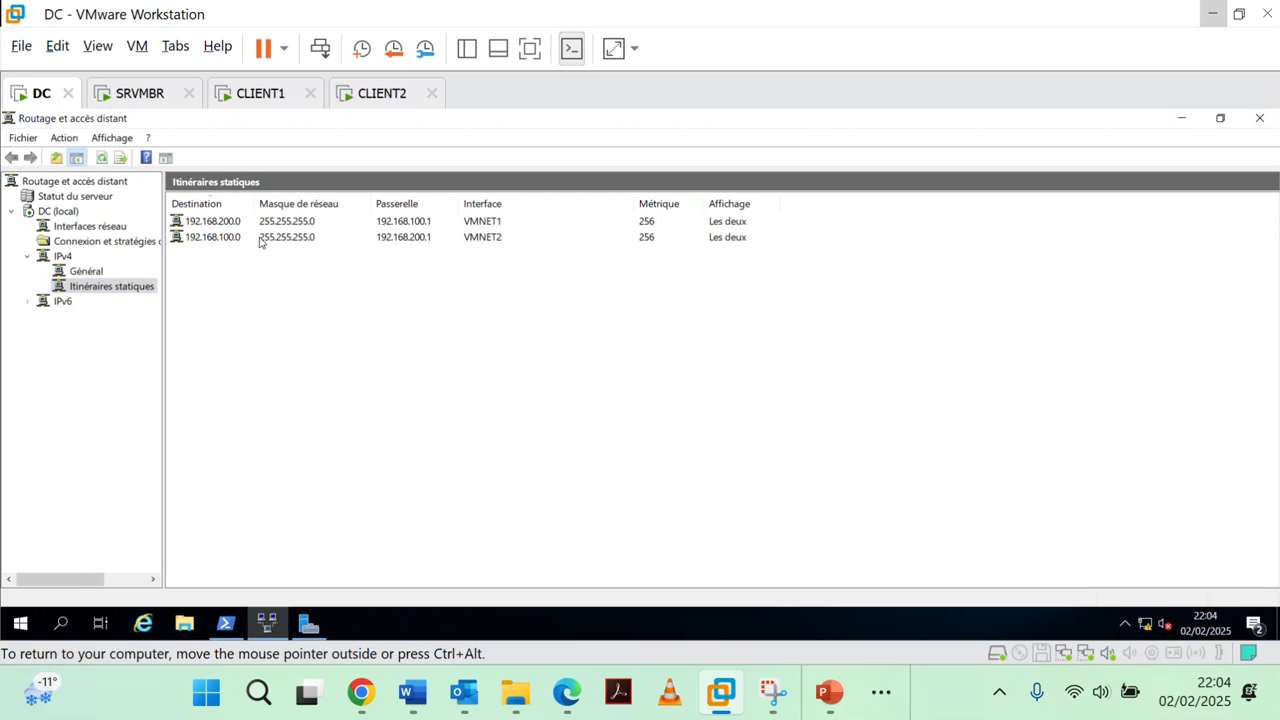
Delete the DC server's static routes to 192.168.100.0 and 192.168.200.0.
right_click(214, 237)
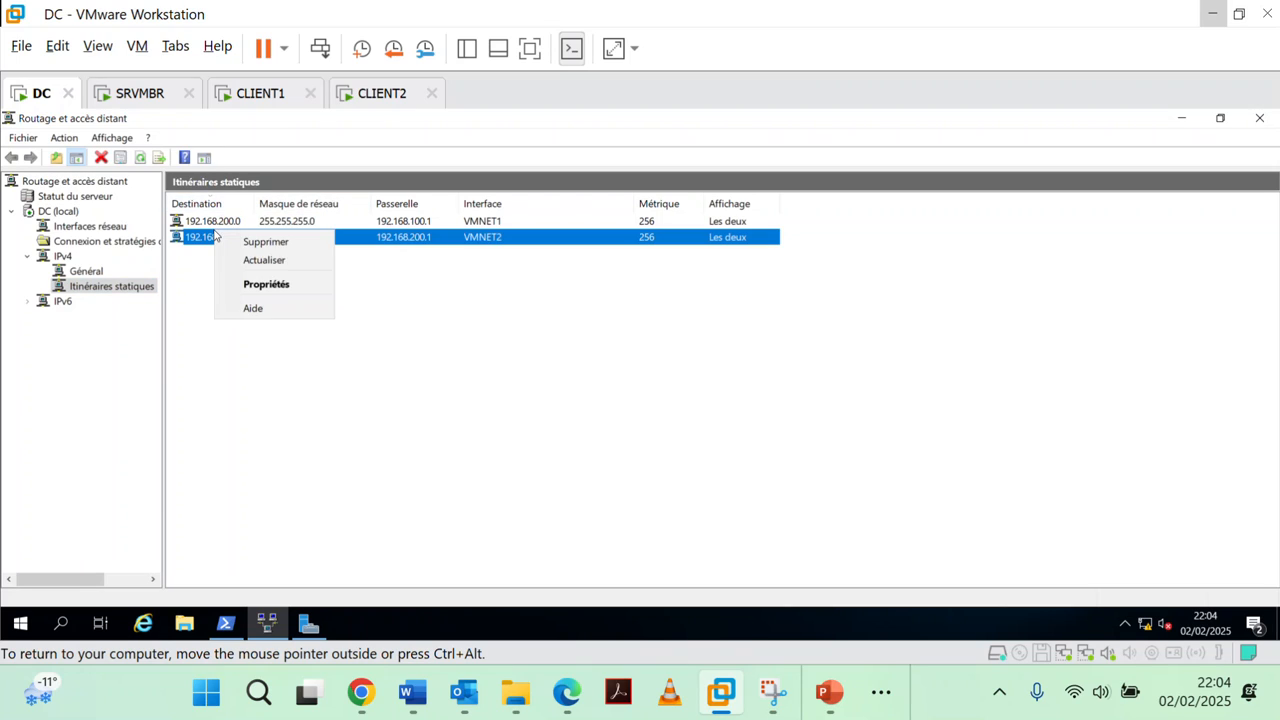
left_click(260, 244)
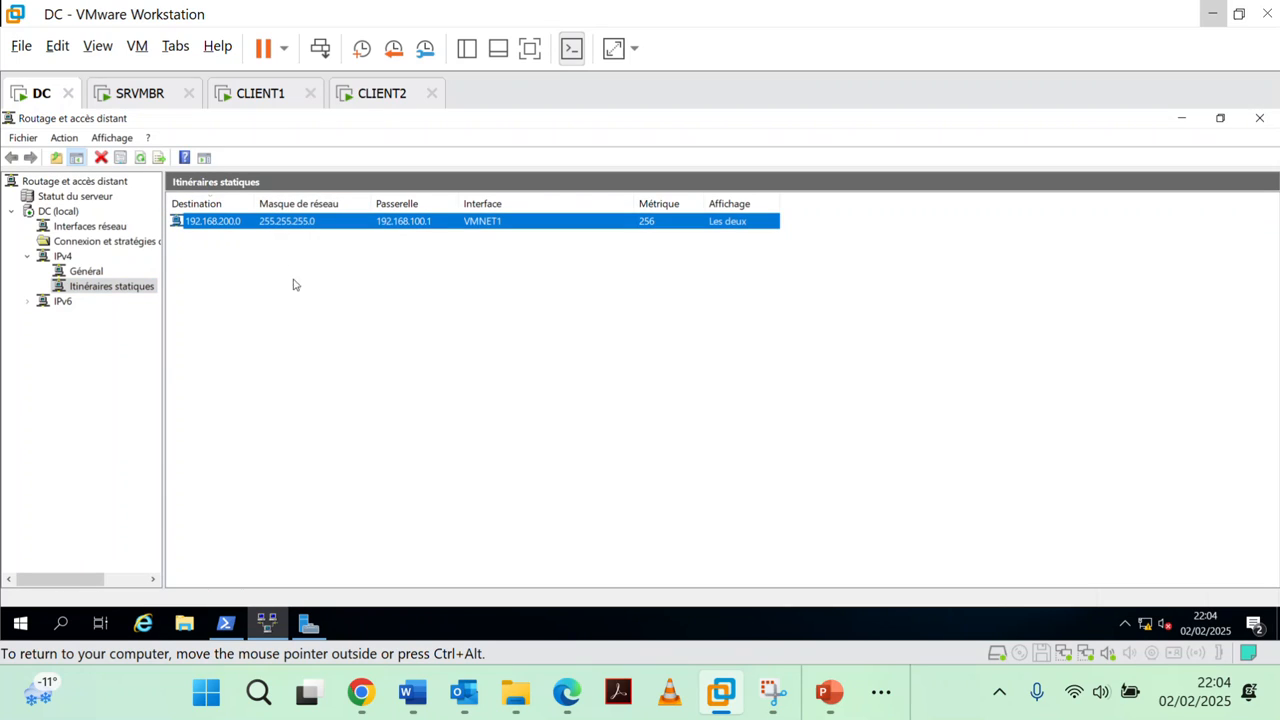
right_click(197, 220)
left_click(232, 226)
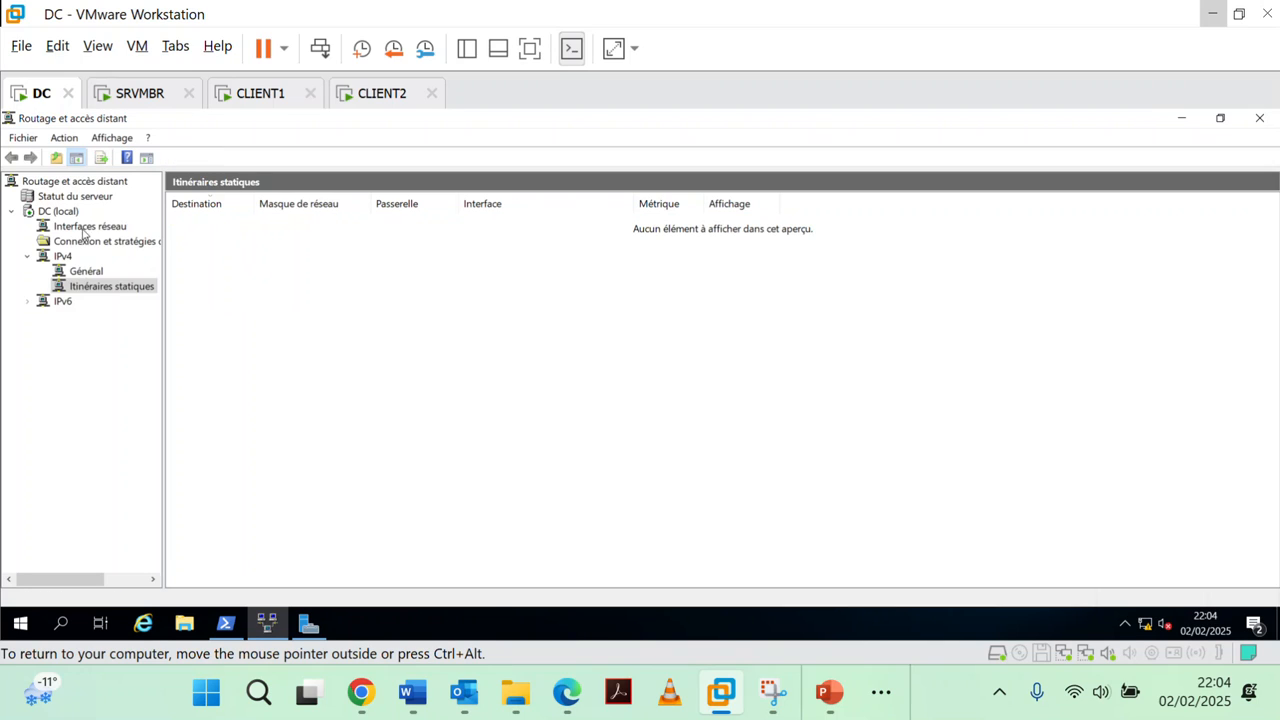
On the SRVMBR virtual machine, open Routage et accès distant and delete the IPv4 static route to 192.168.200.0.
left_click(139, 100)
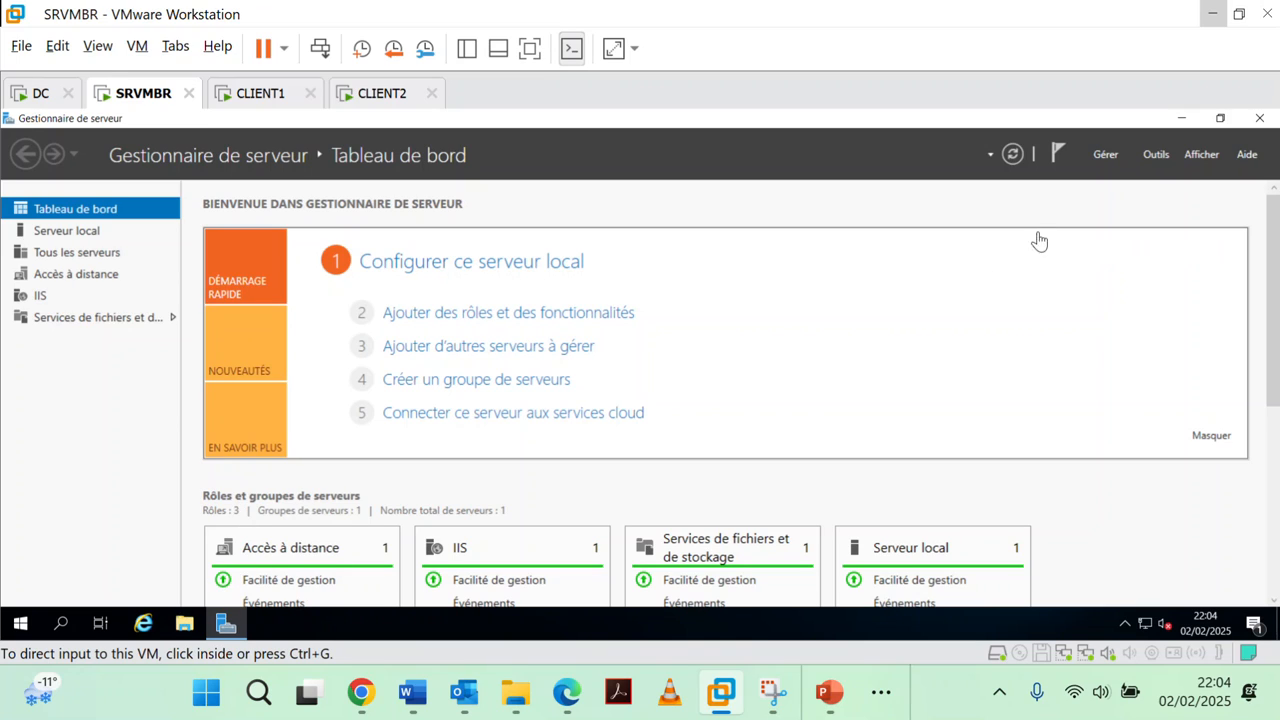
left_click(1156, 154)
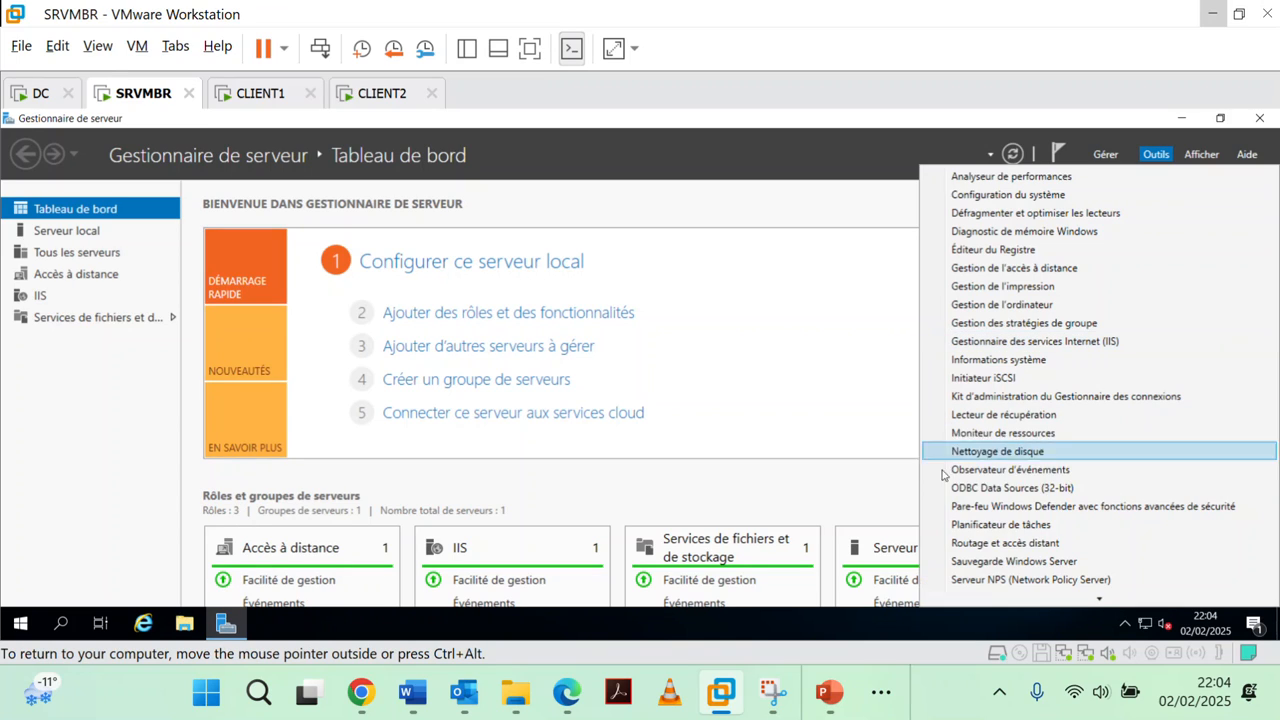
left_click(980, 544)
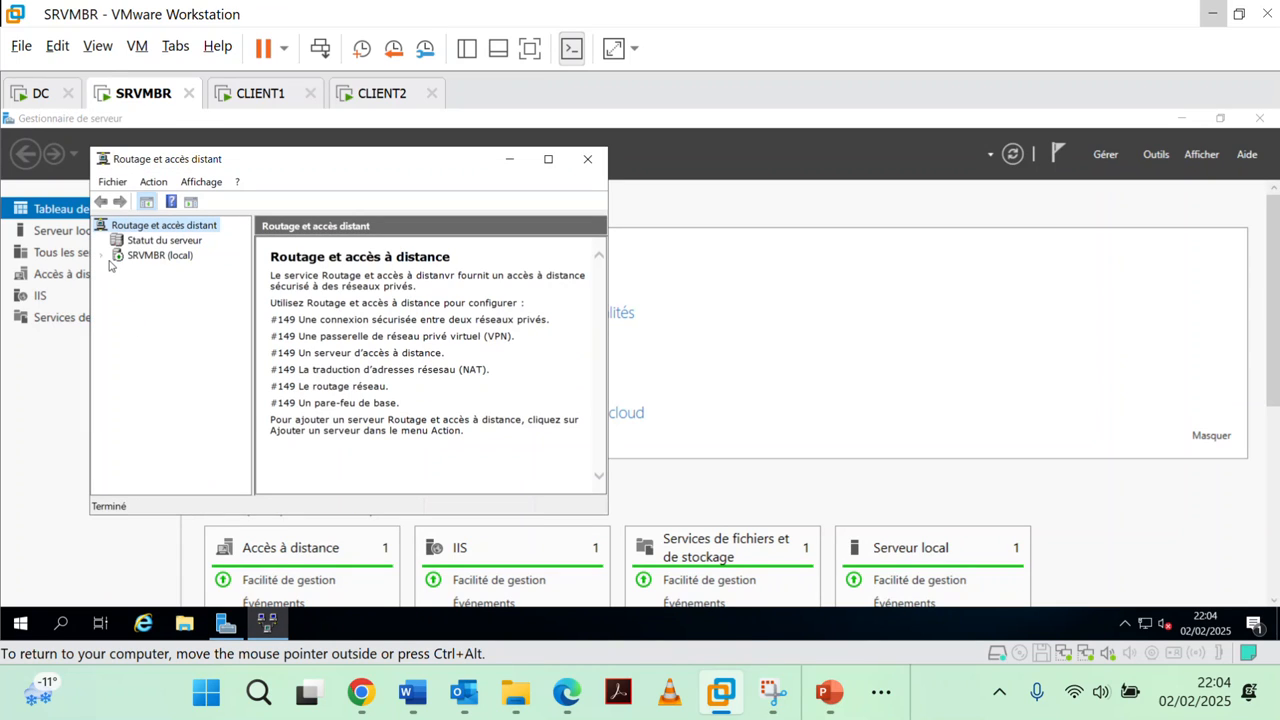
left_click(548, 159)
left_click(28, 256)
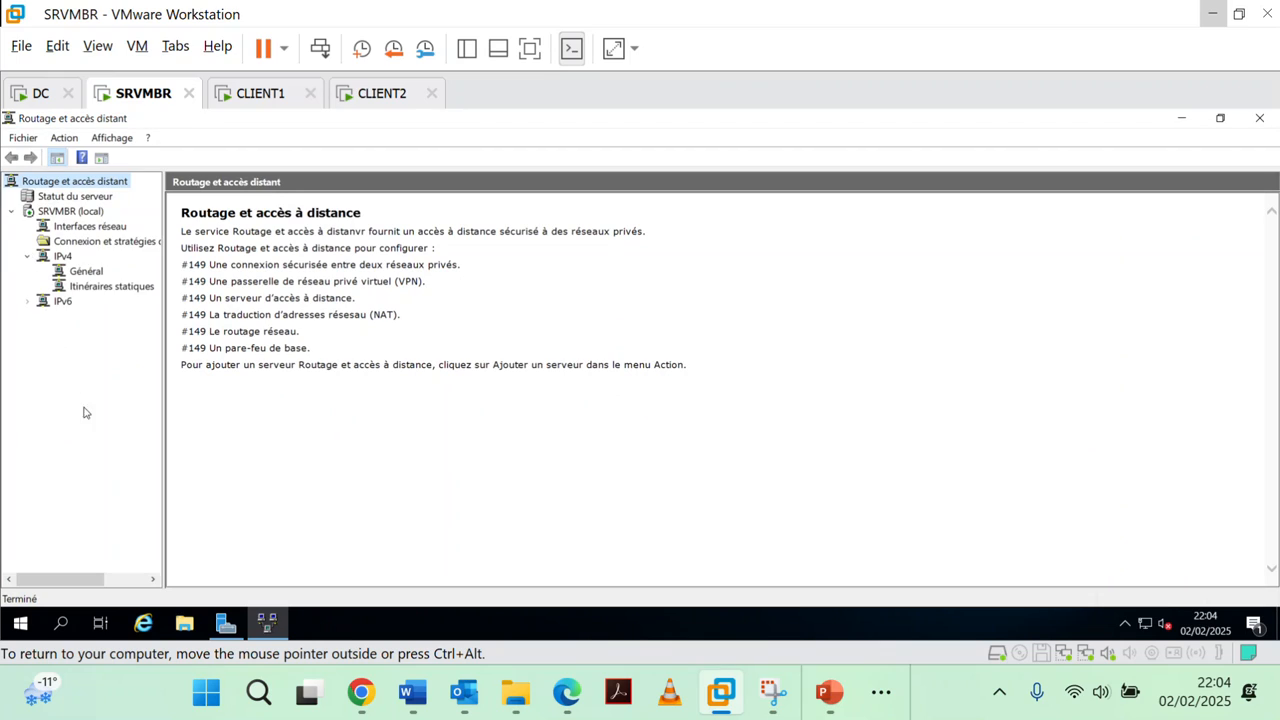
left_click(72, 291)
right_click(300, 222)
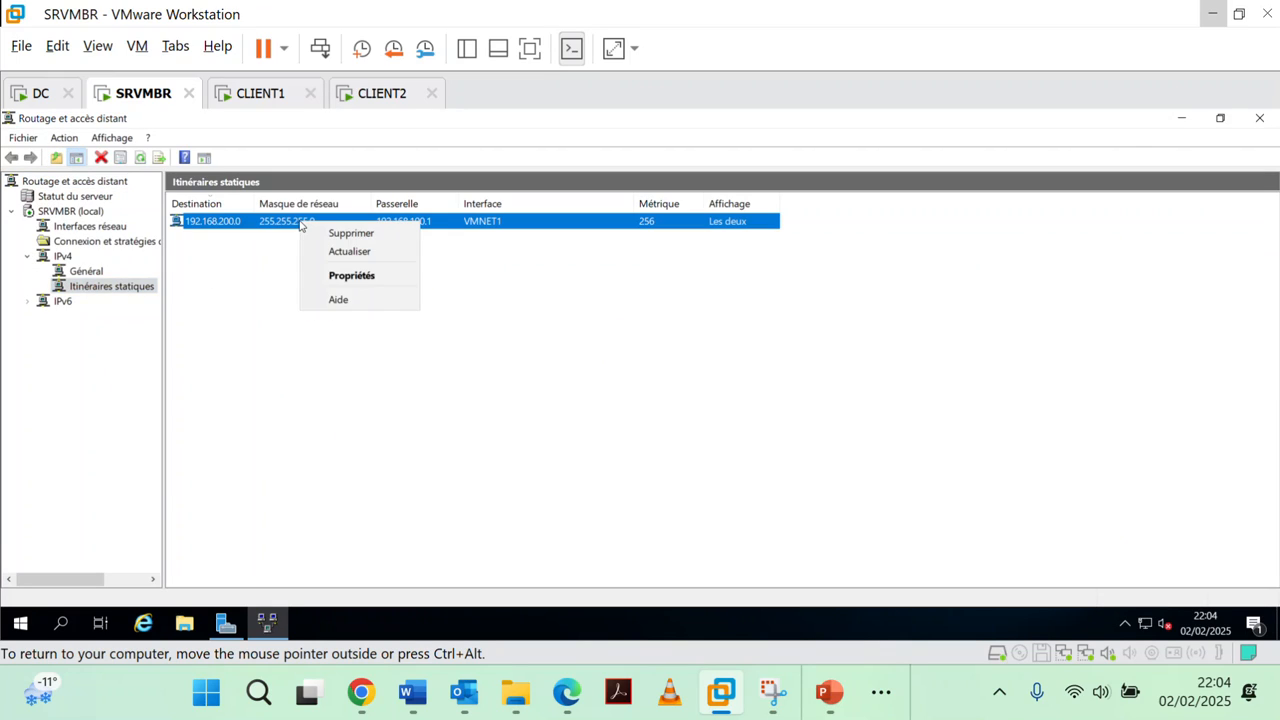
left_click(352, 233)
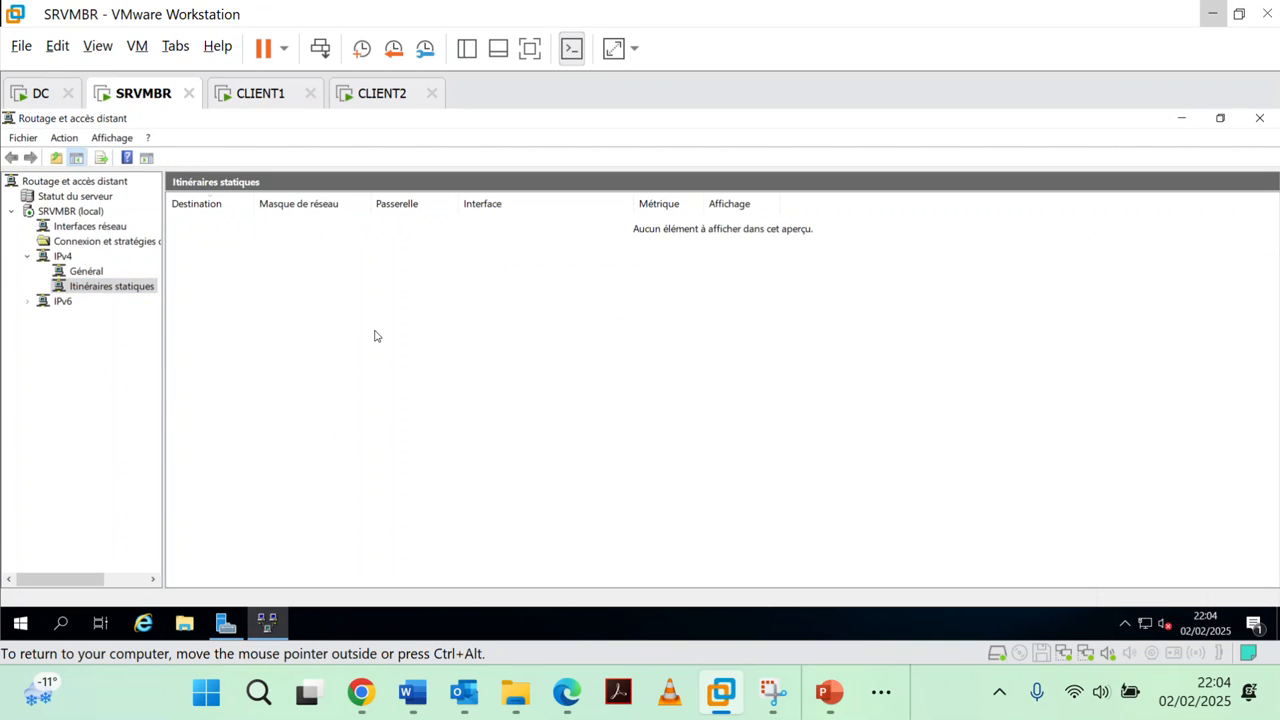
Switch to Travail Pratique 01.docx in Word and review the routing steps and the network diagram of the DC, member server and clients.
left_click(38, 94)
left_click(314, 341)
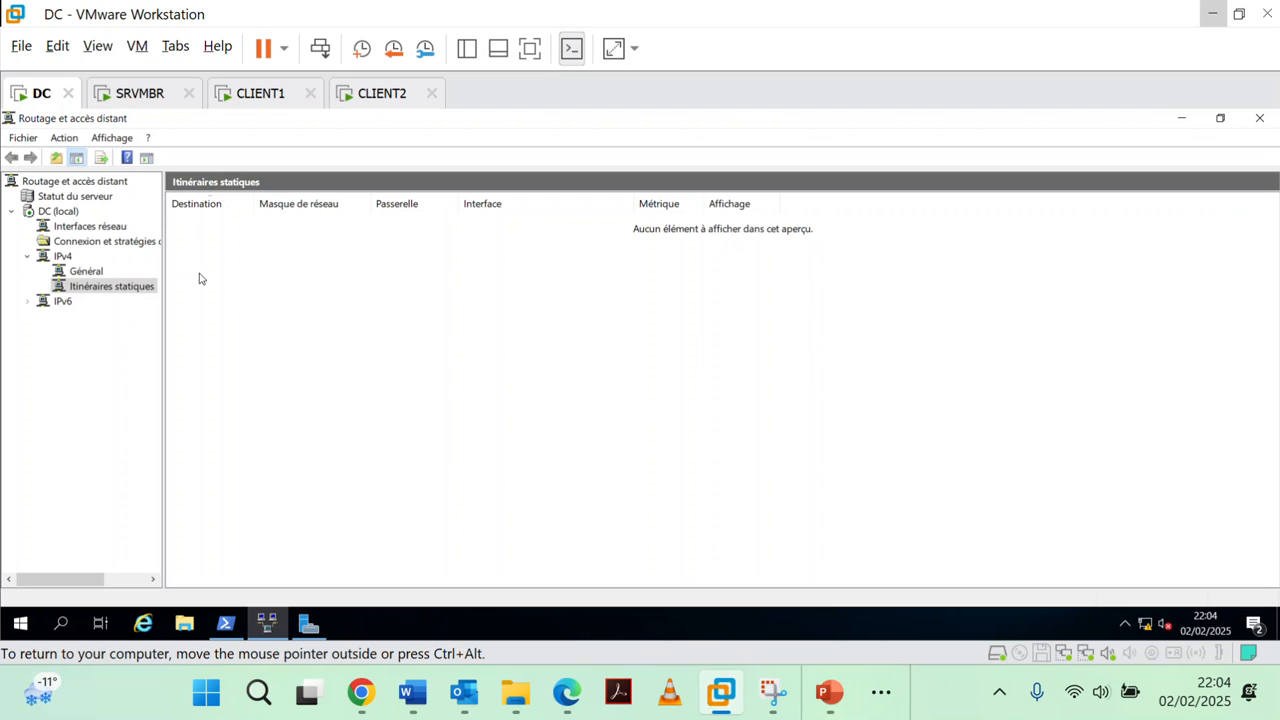
mouse_move(412, 692)
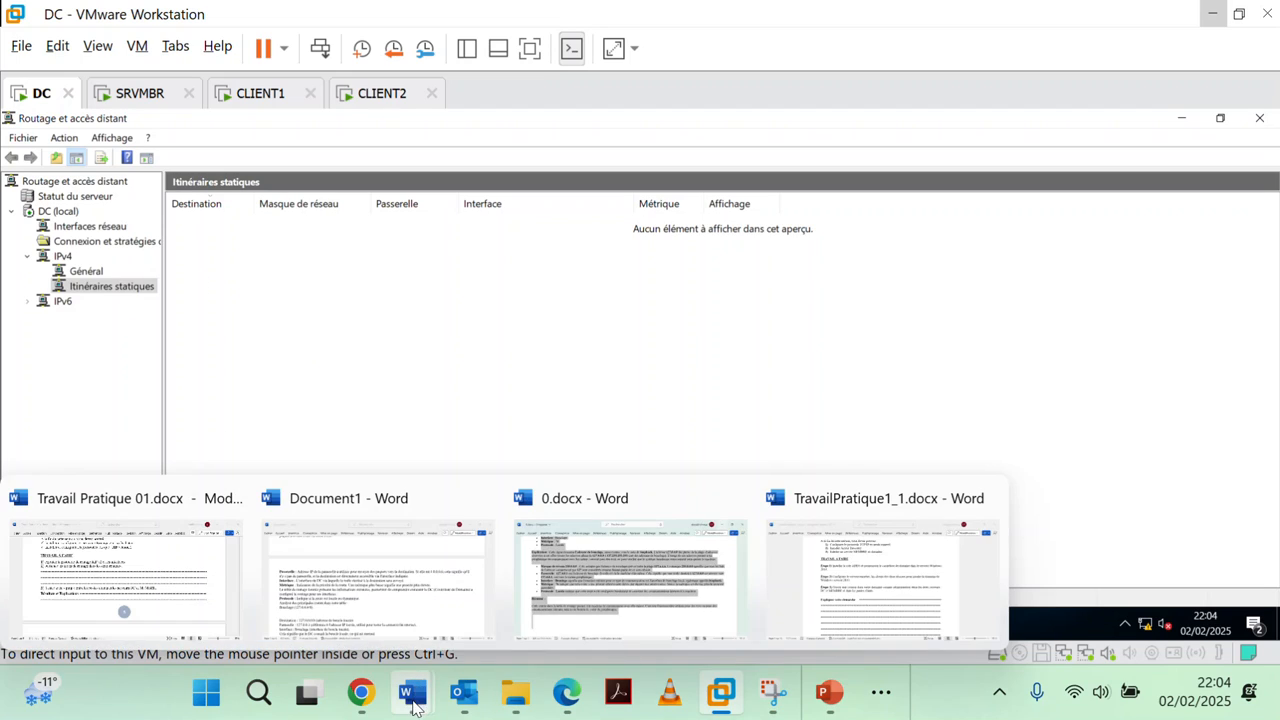
left_click(190, 580)
scroll(472, 408, "up", 15)
scroll(477, 407, "up", 10)
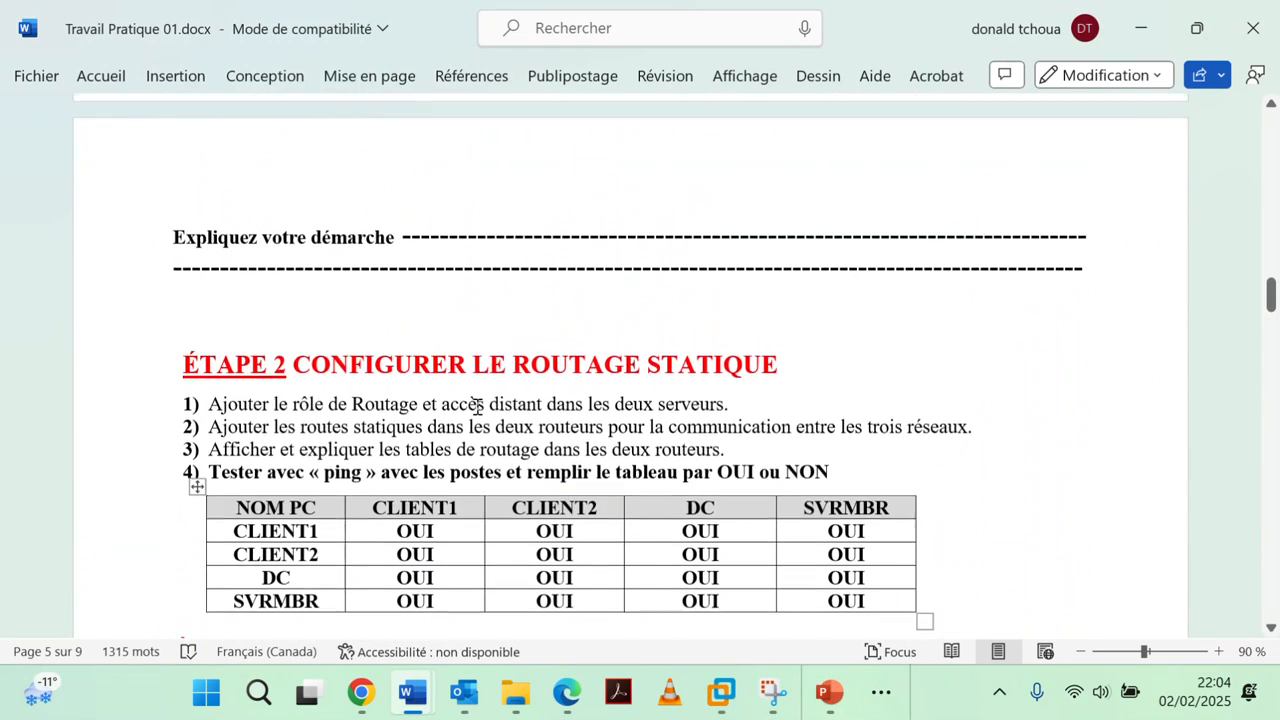
scroll(477, 407, "down", 5)
scroll(477, 407, "down", 20)
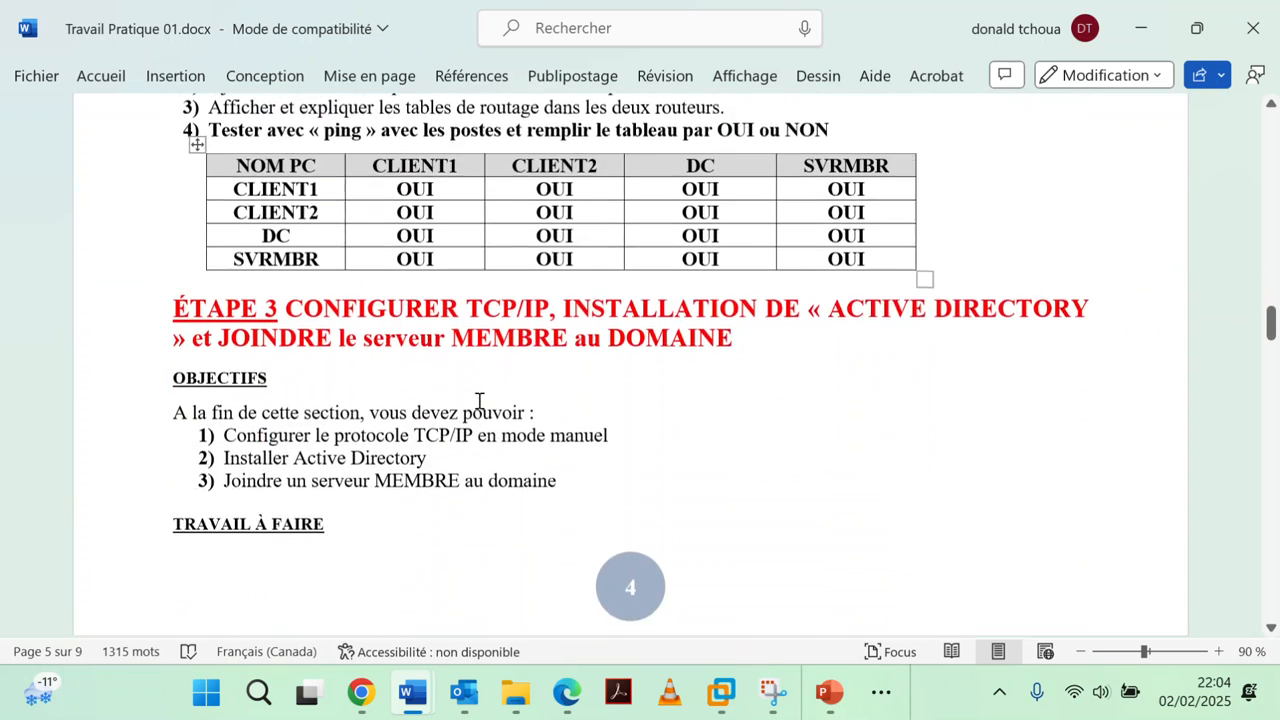
scroll(481, 397, "up", 3)
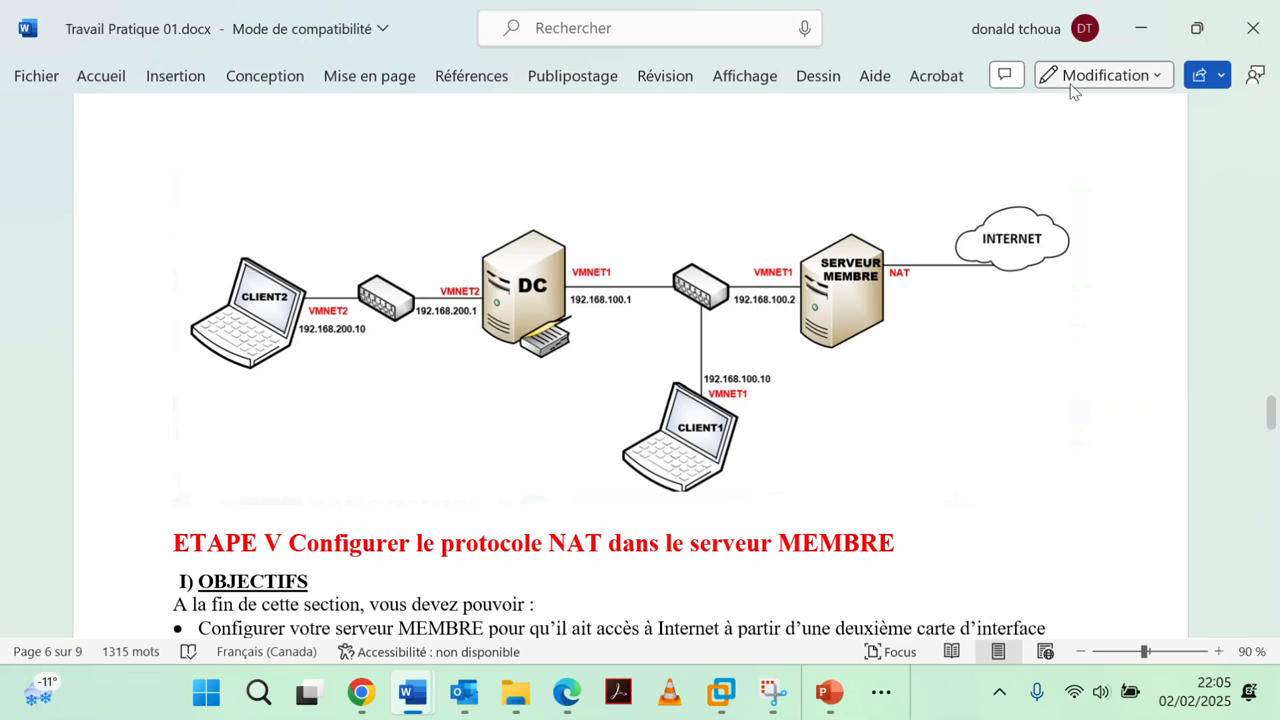
left_click(1136, 34)
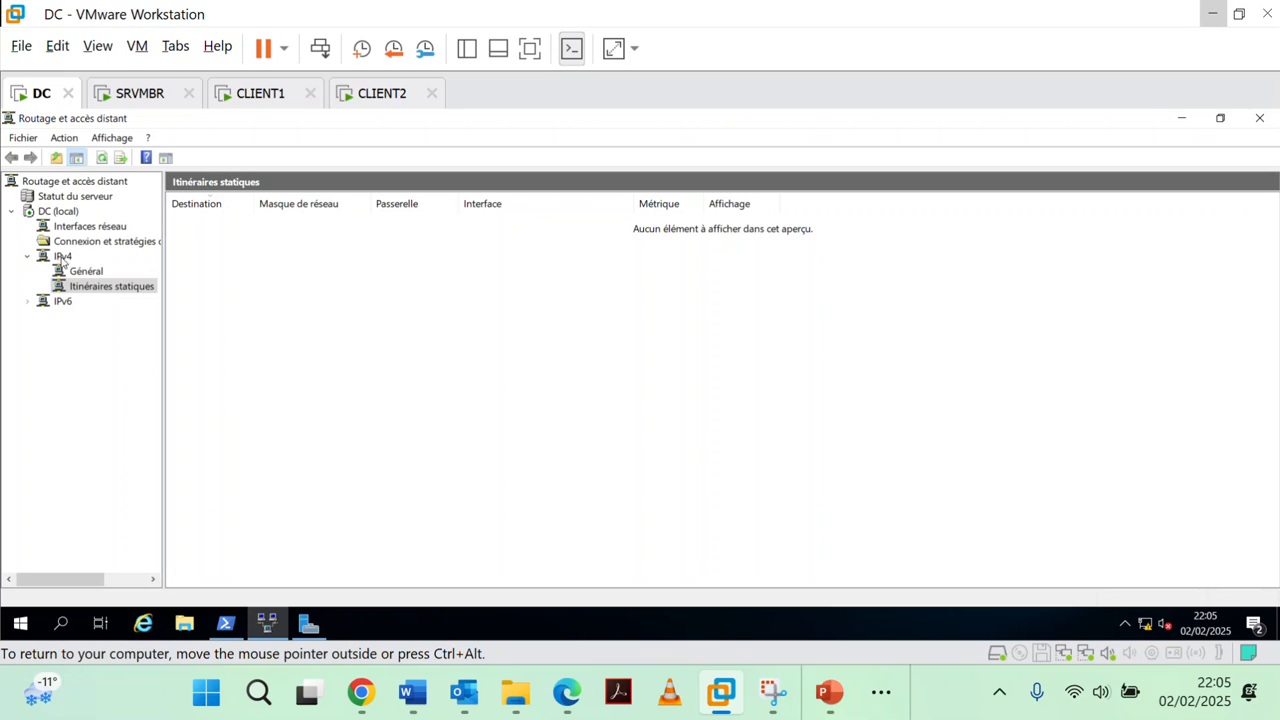
Add RIP Version 2 for Internet Protocol as a new IPv4 routing protocol on the DC server.
right_click(97, 273)
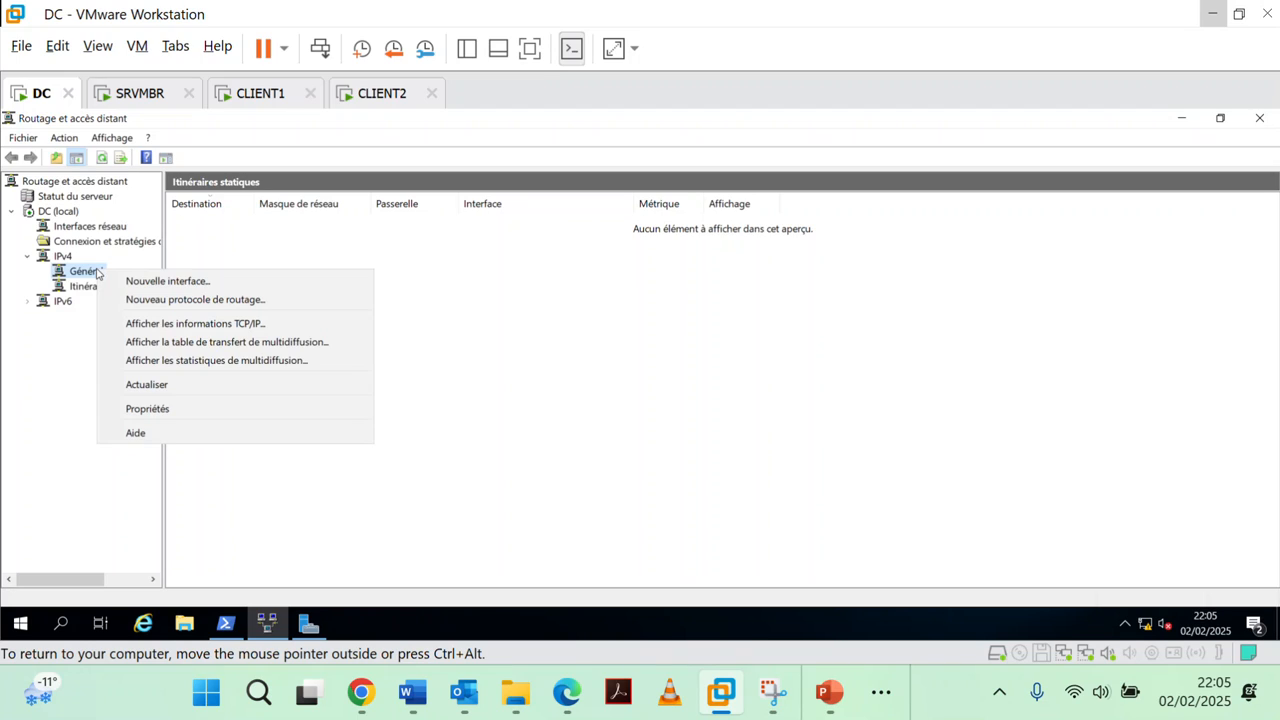
left_click(160, 299)
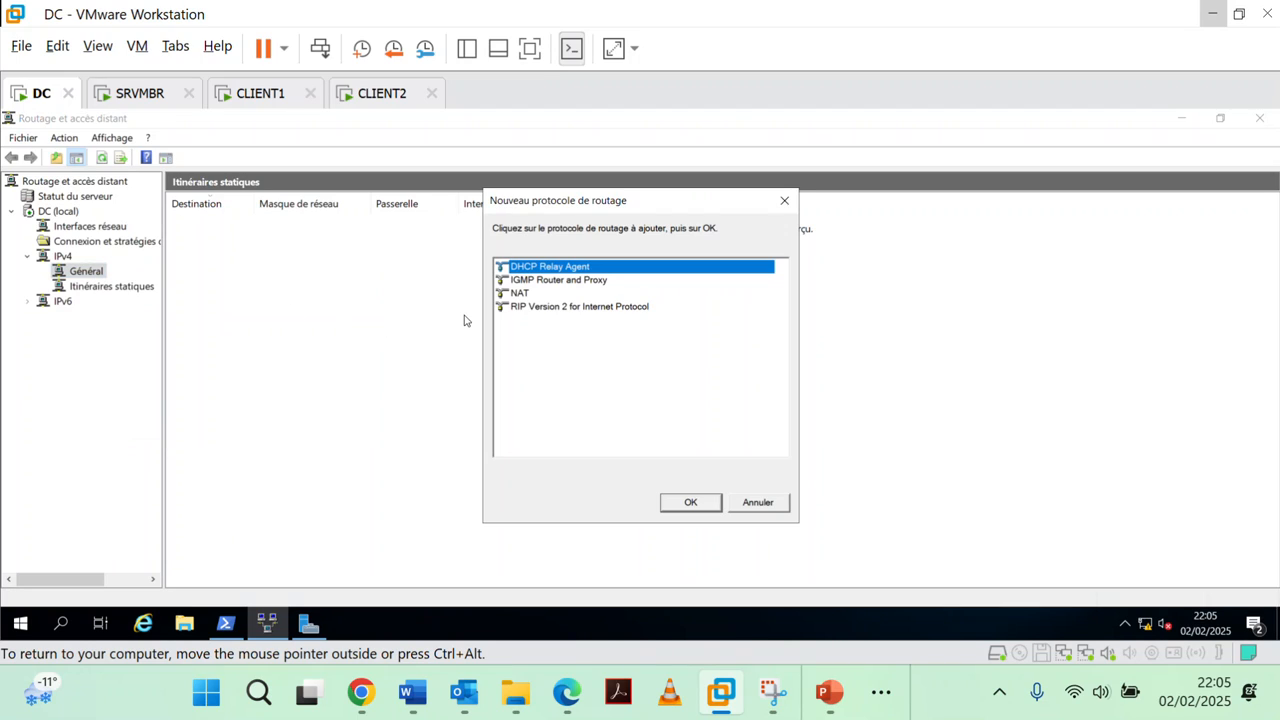
left_click(538, 308)
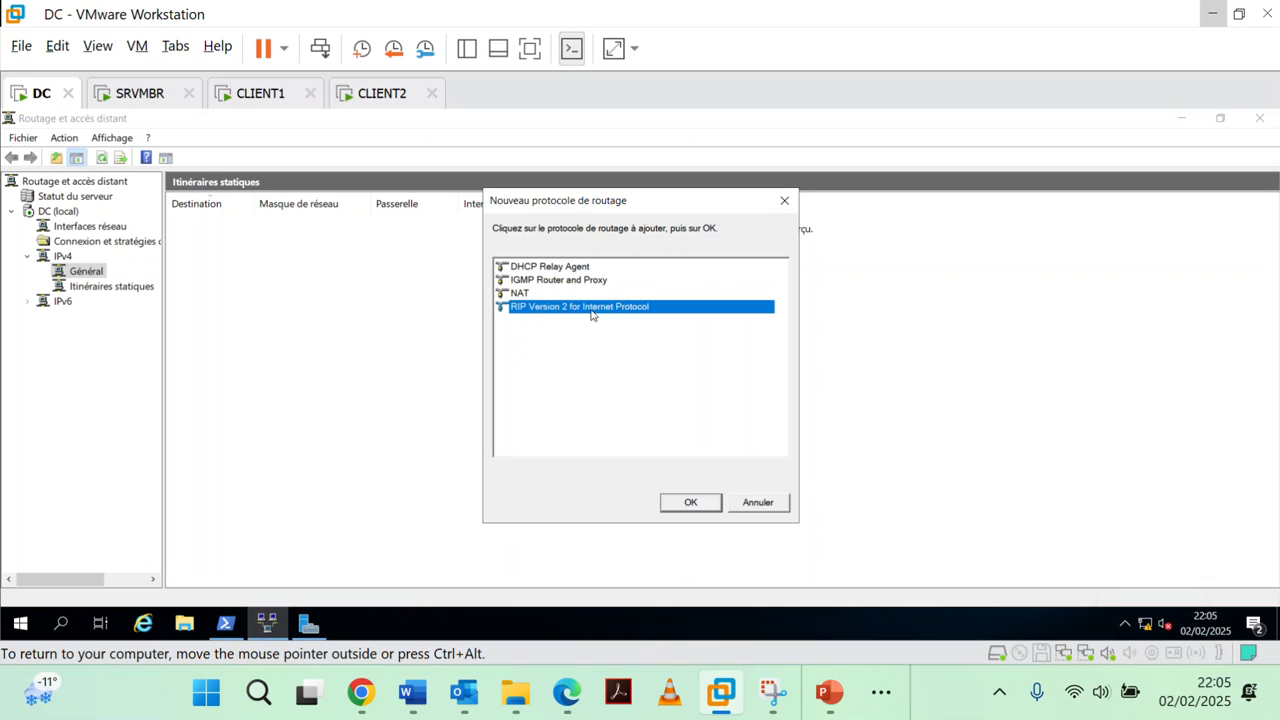
left_click(688, 503)
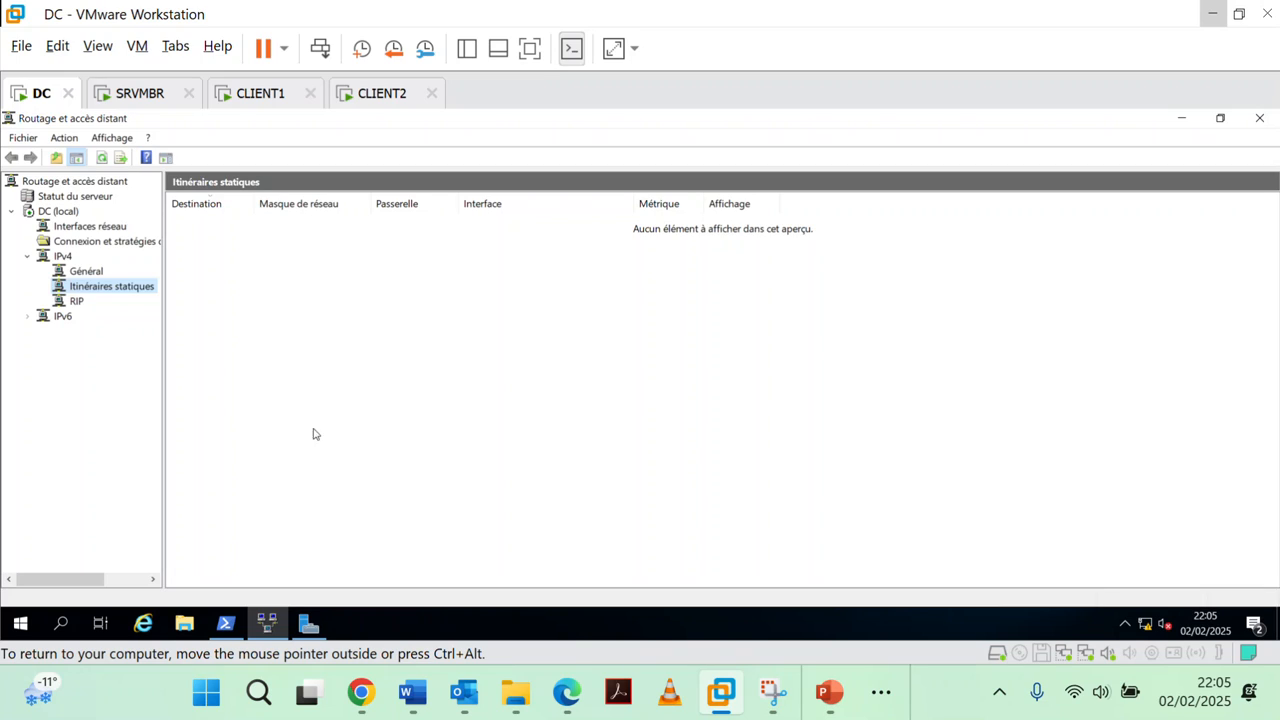
Add VMNET1 as a RIP interface on the DC, keeping periodic update mode and the default RIP properties.
left_click(76, 302)
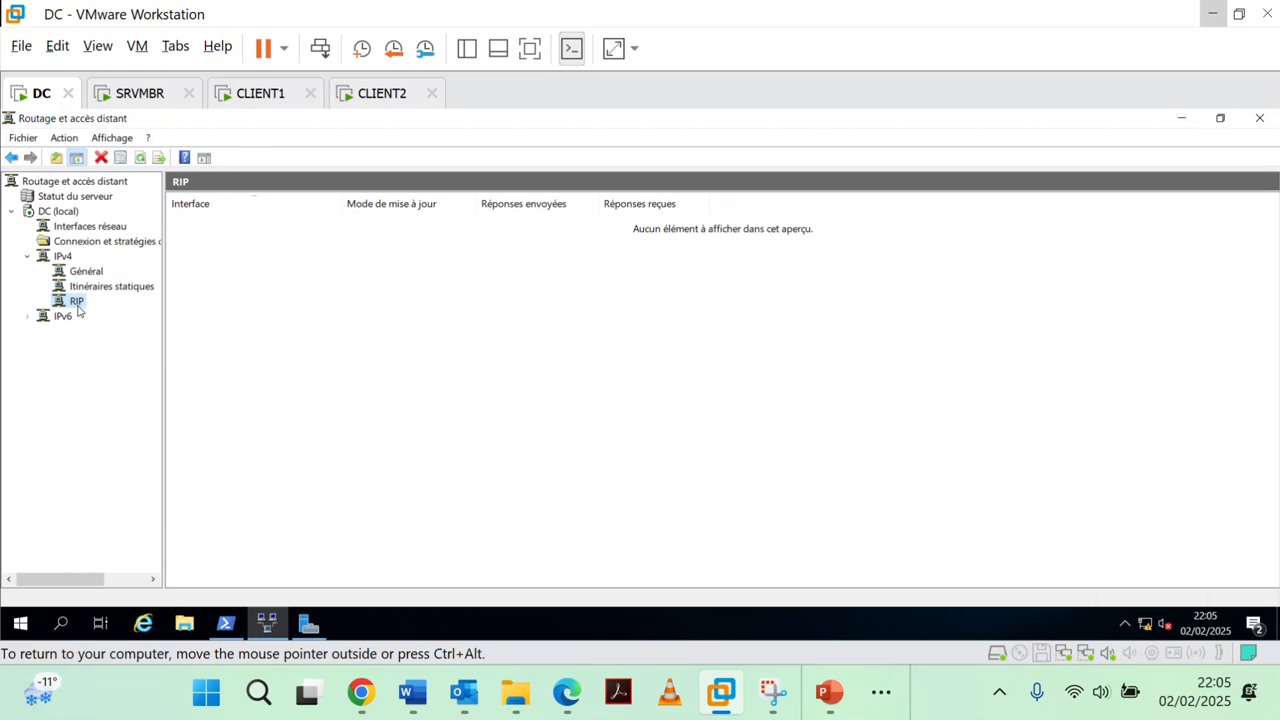
right_click(79, 309)
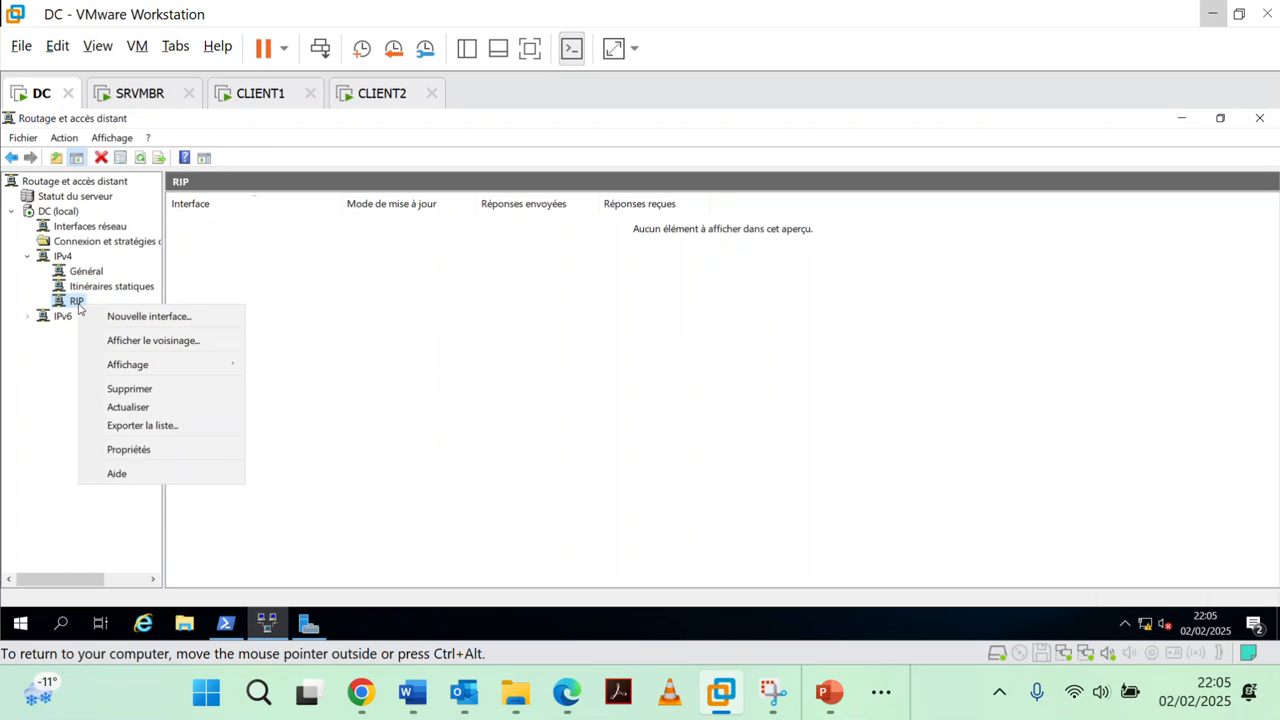
left_click(138, 318)
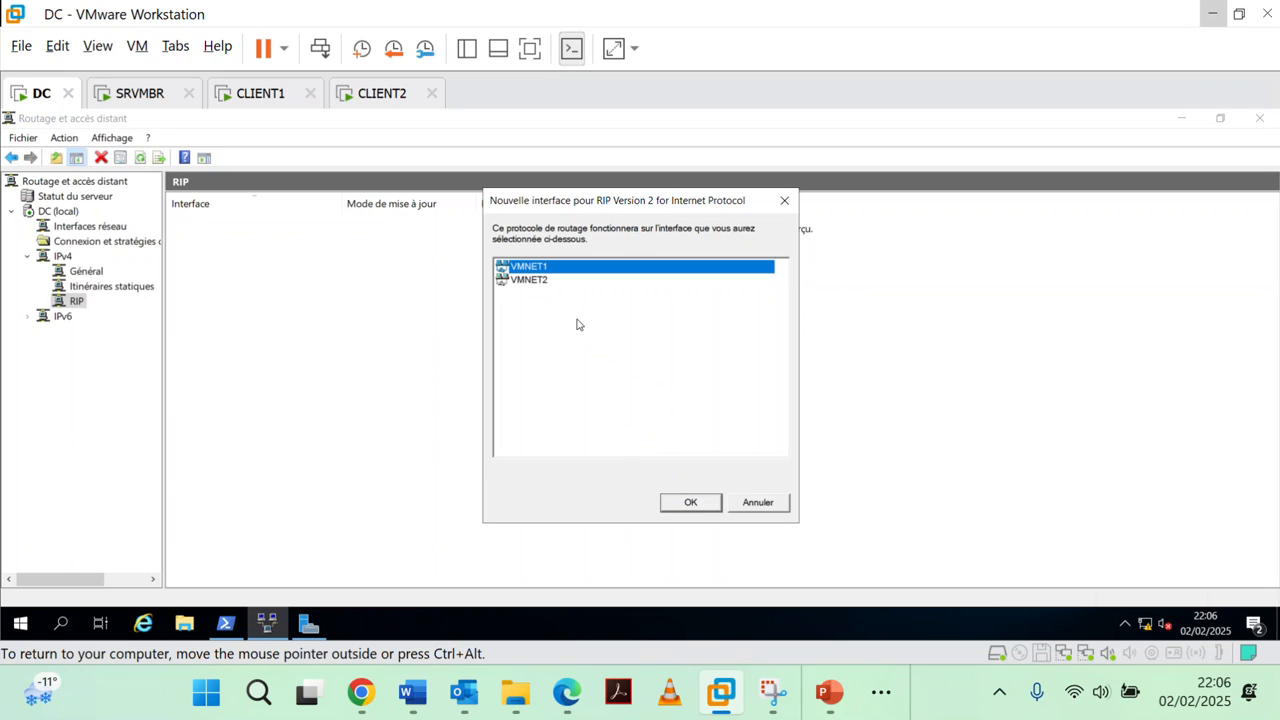
left_click(688, 503)
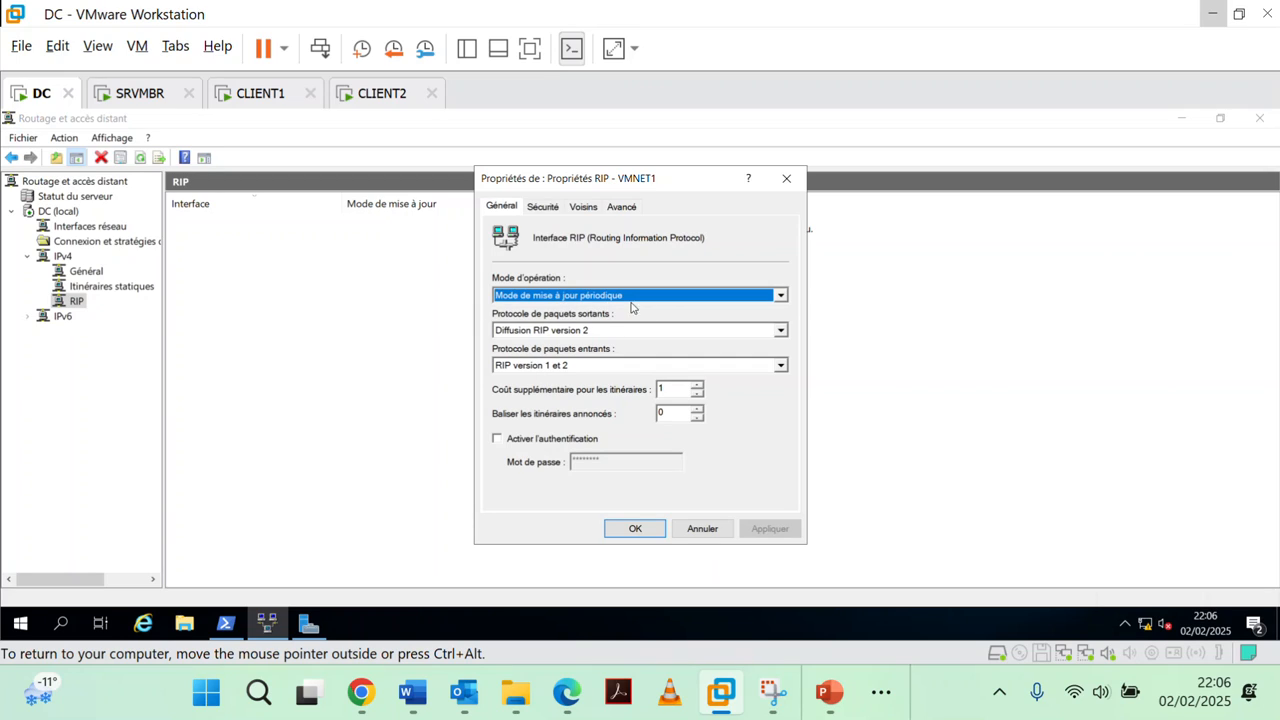
left_click(784, 297)
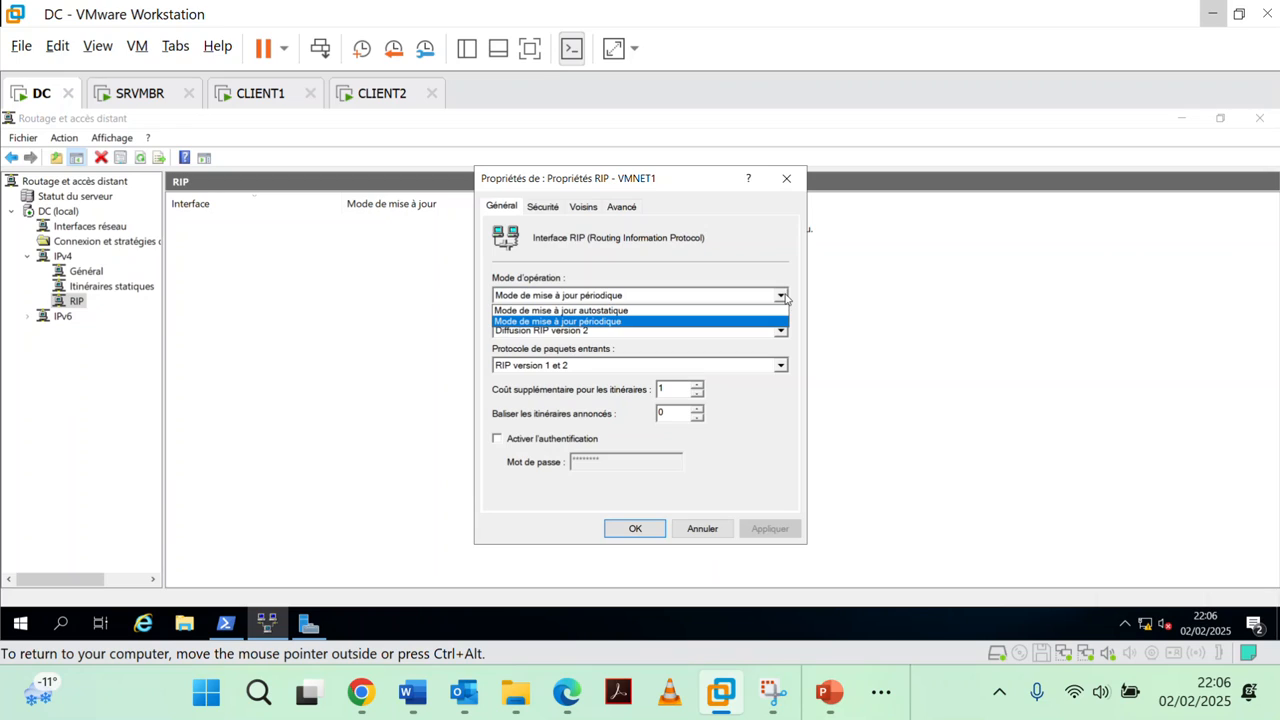
left_click(786, 298)
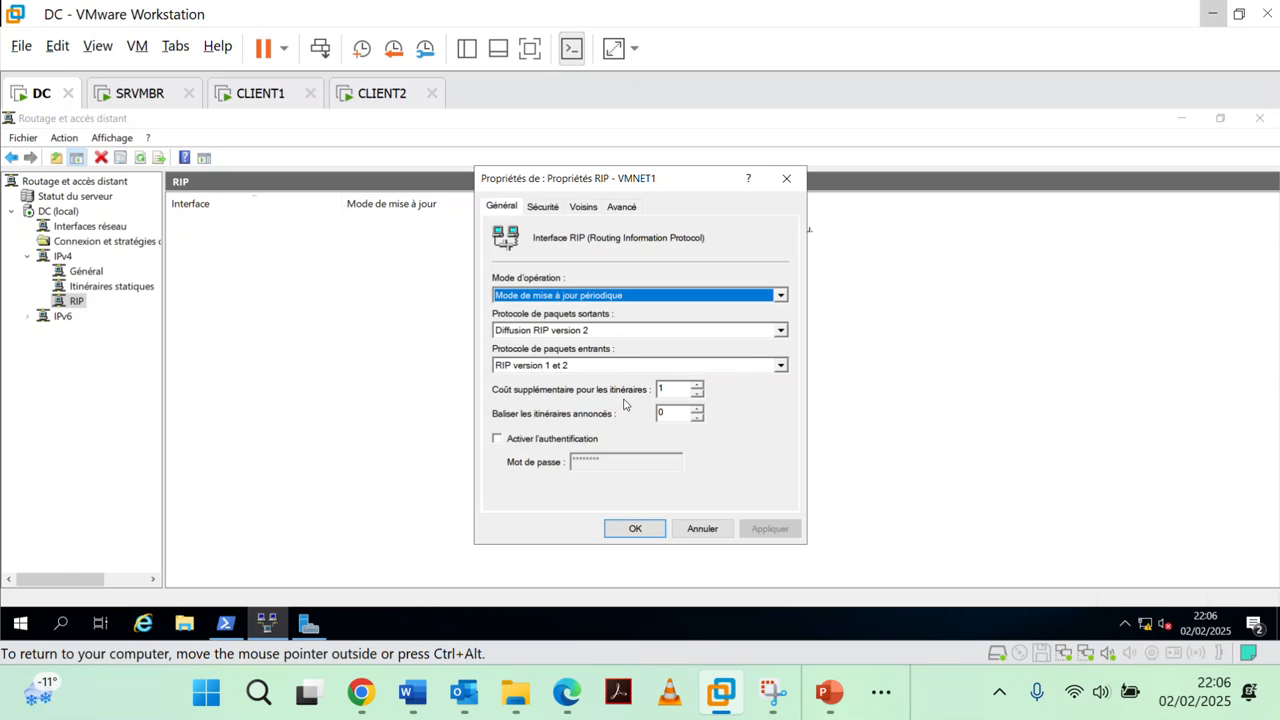
left_click(626, 534)
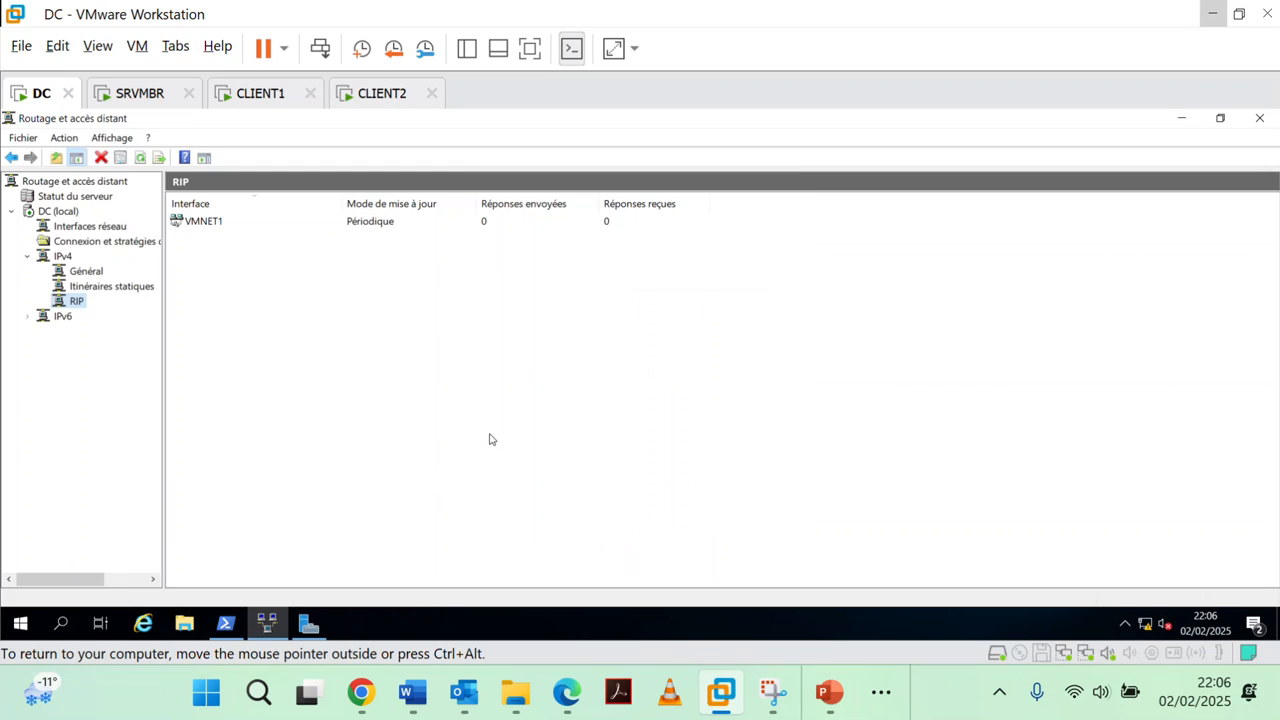
Add VMNET2 as a RIP interface on the DC, keeping periodic update mode and the default RIP properties.
right_click(80, 308)
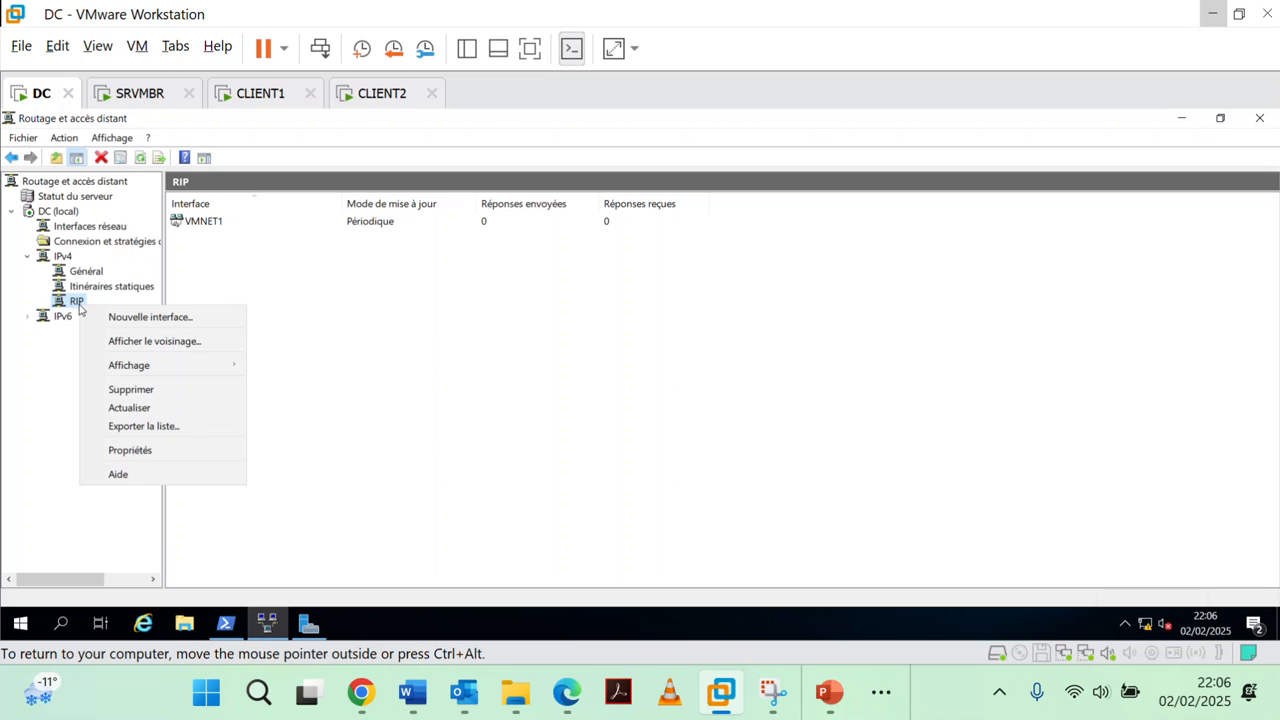
left_click(127, 318)
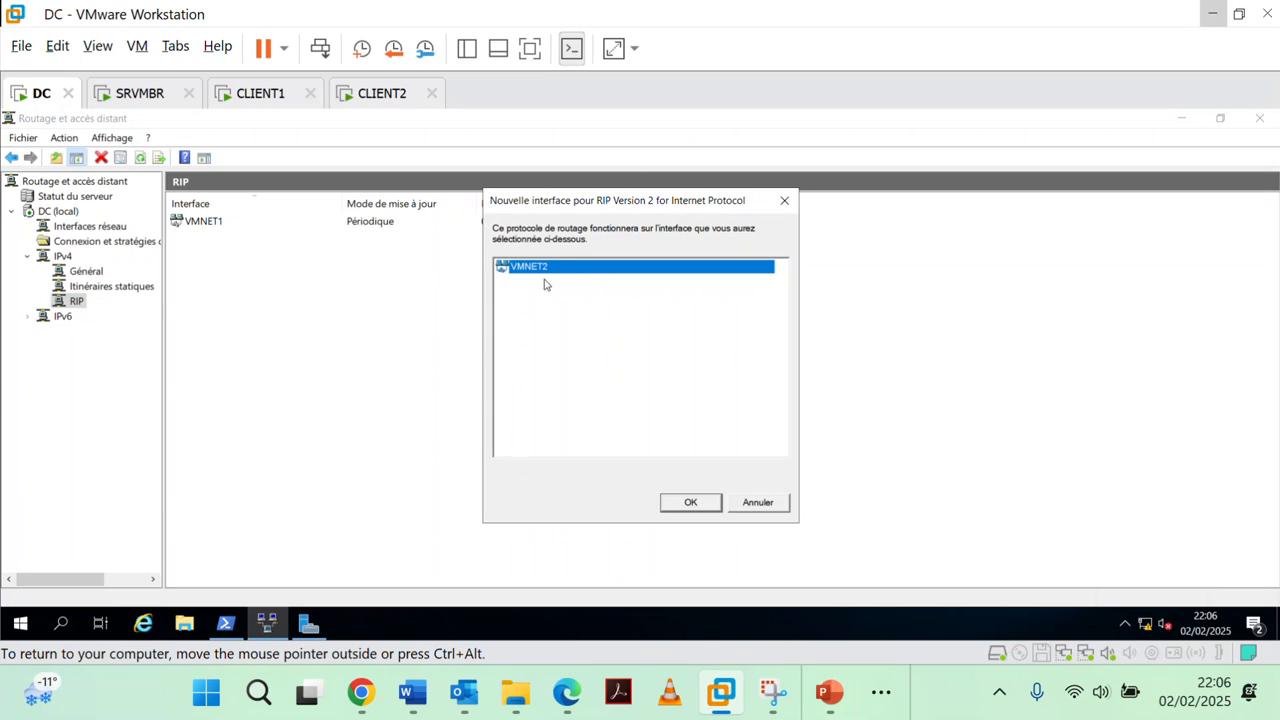
left_click(681, 503)
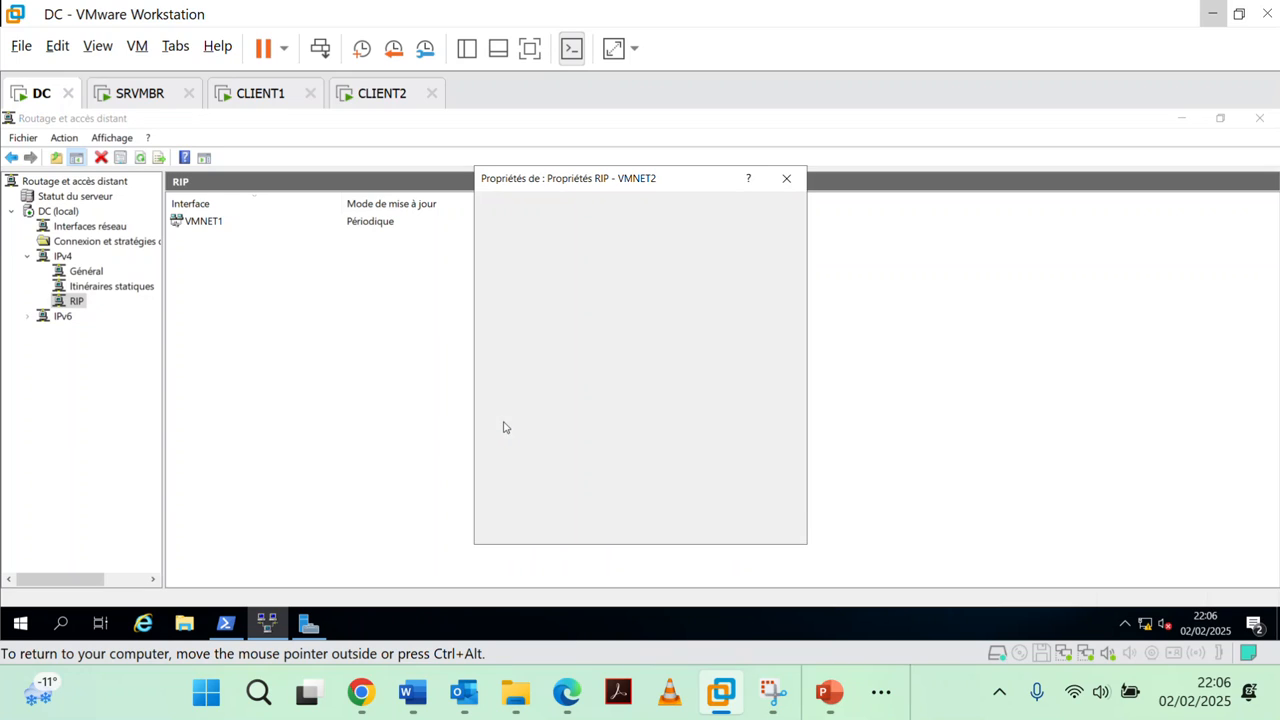
left_click(633, 528)
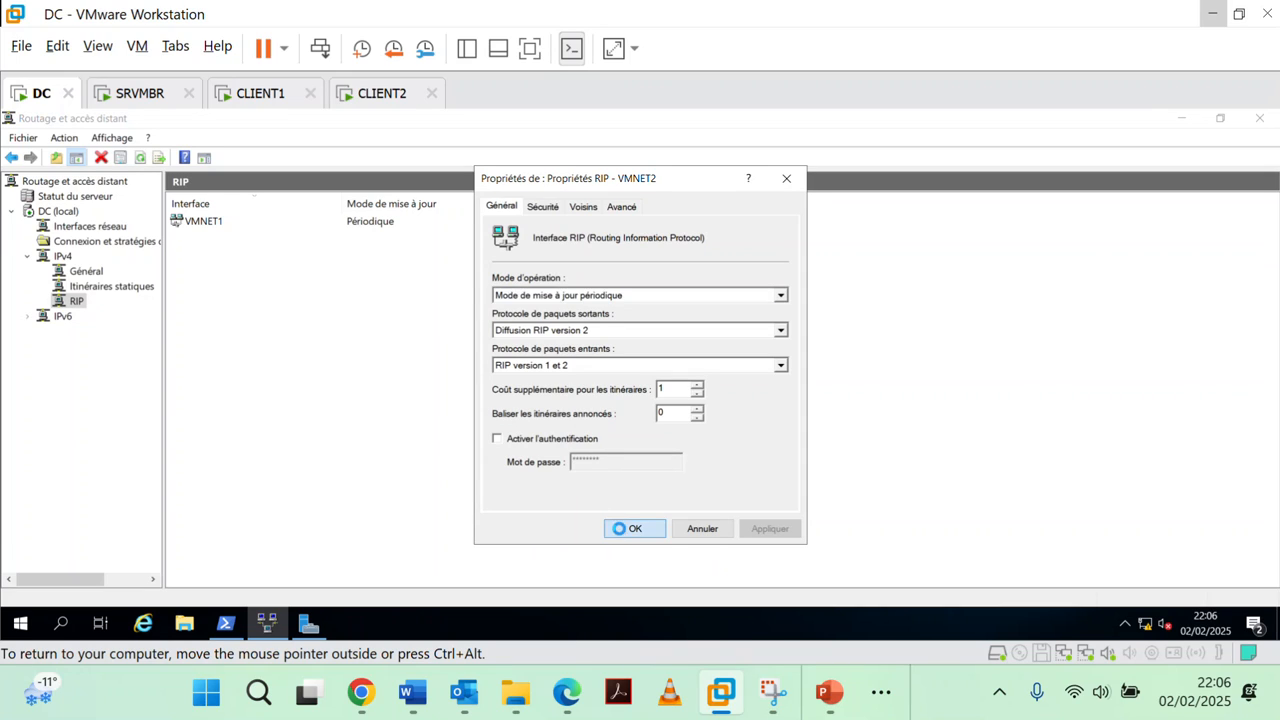
On the SRVMBR virtual machine, add RIP Version 2 for Internet Protocol as a new IPv4 routing protocol.
left_click(137, 94)
right_click(86, 278)
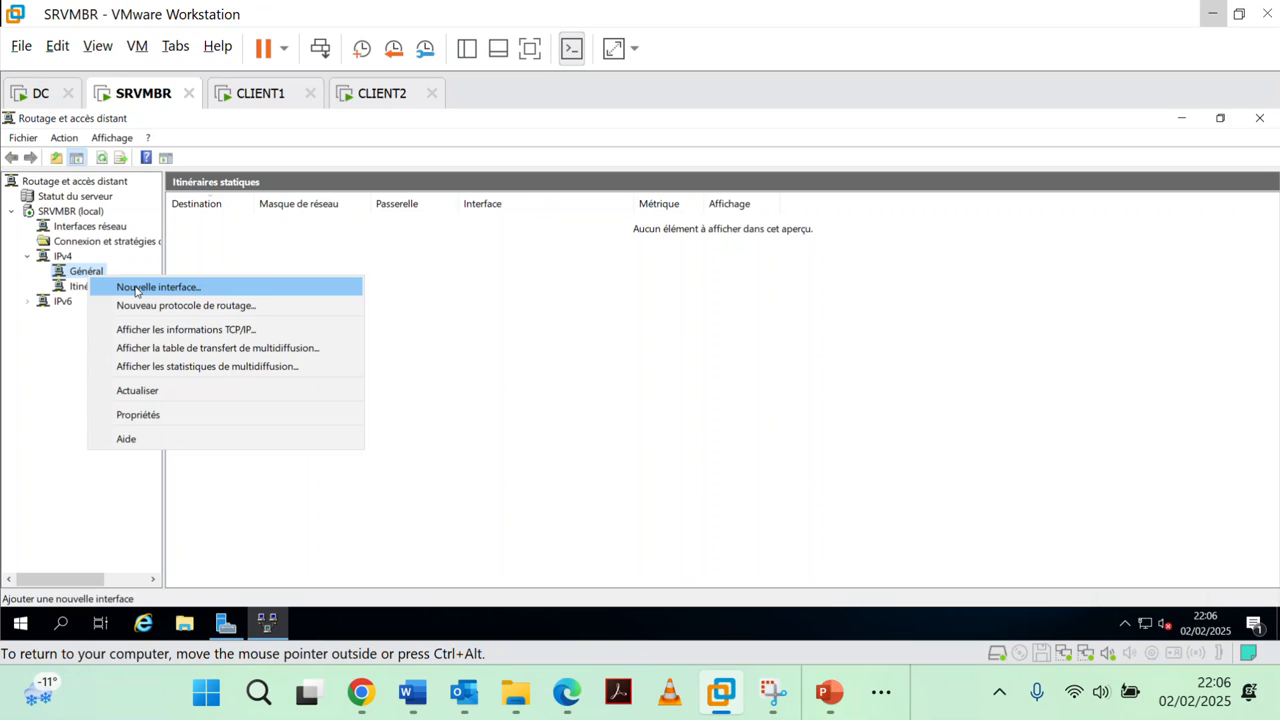
left_click(200, 305)
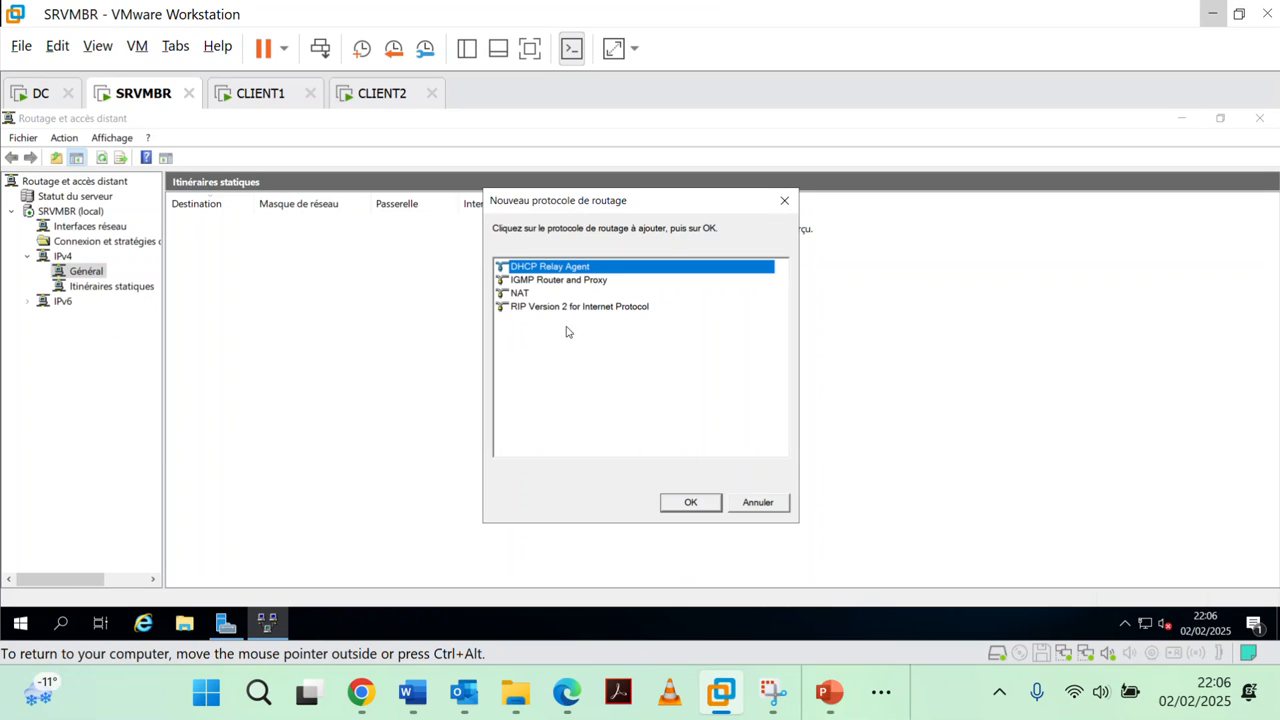
left_click(571, 306)
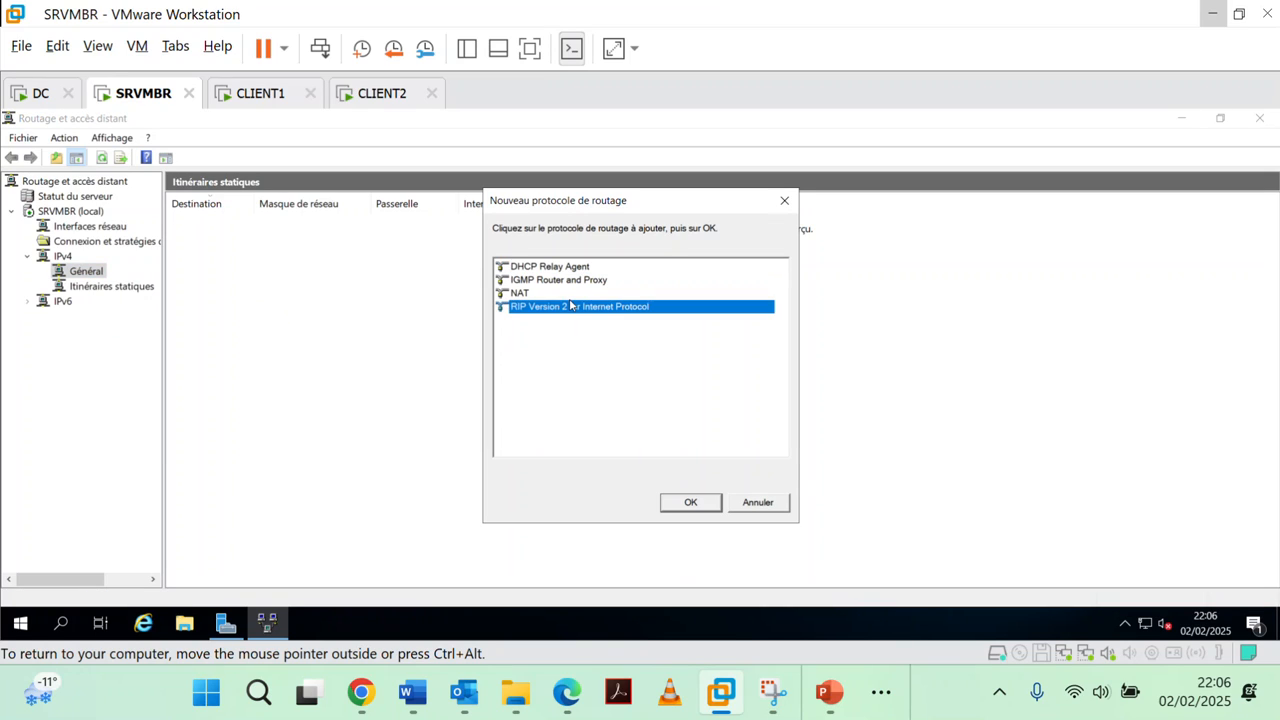
left_click(690, 503)
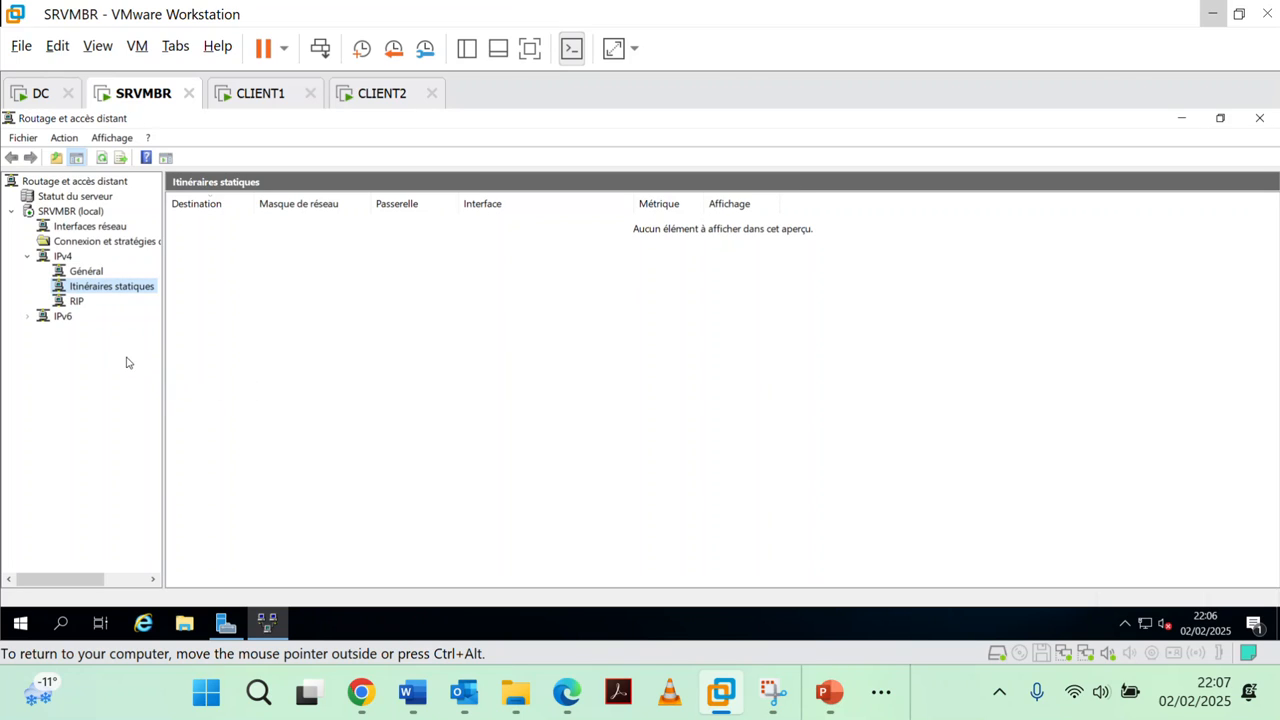
Add VMNET1 as a RIP interface on SRVMBR, keeping periodic update mode and the default RIP properties.
left_click(75, 302)
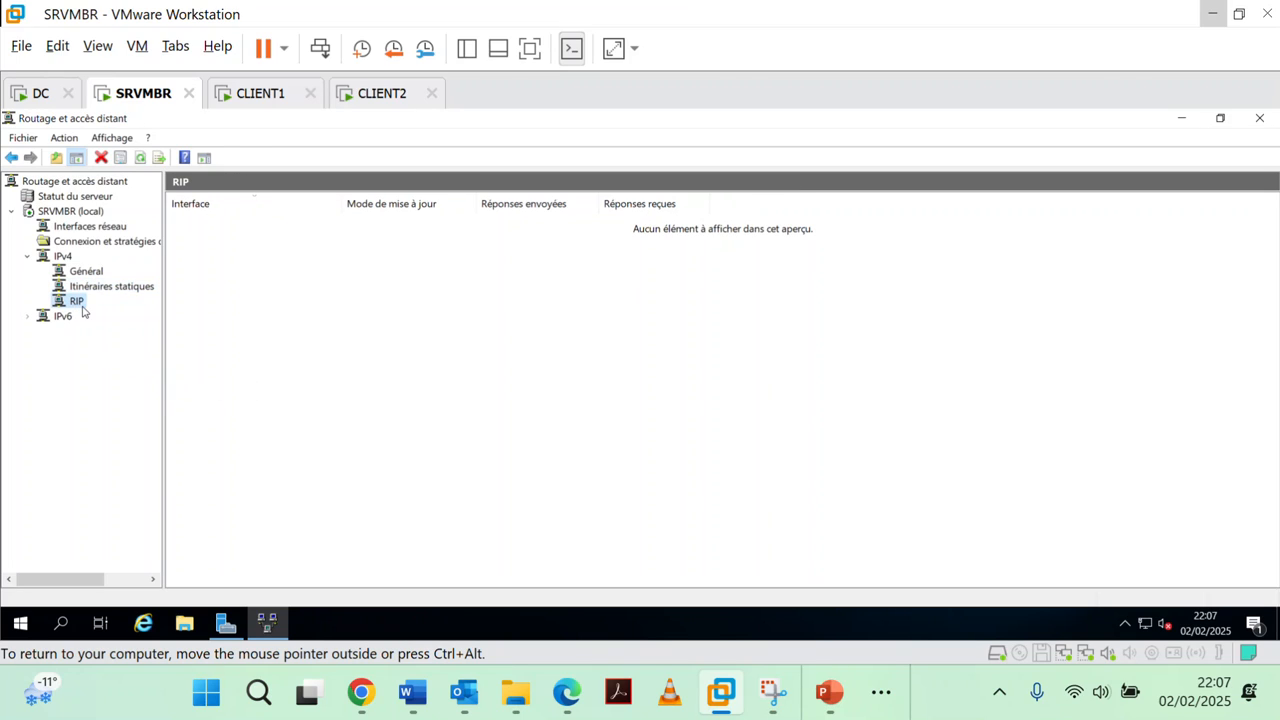
right_click(83, 305)
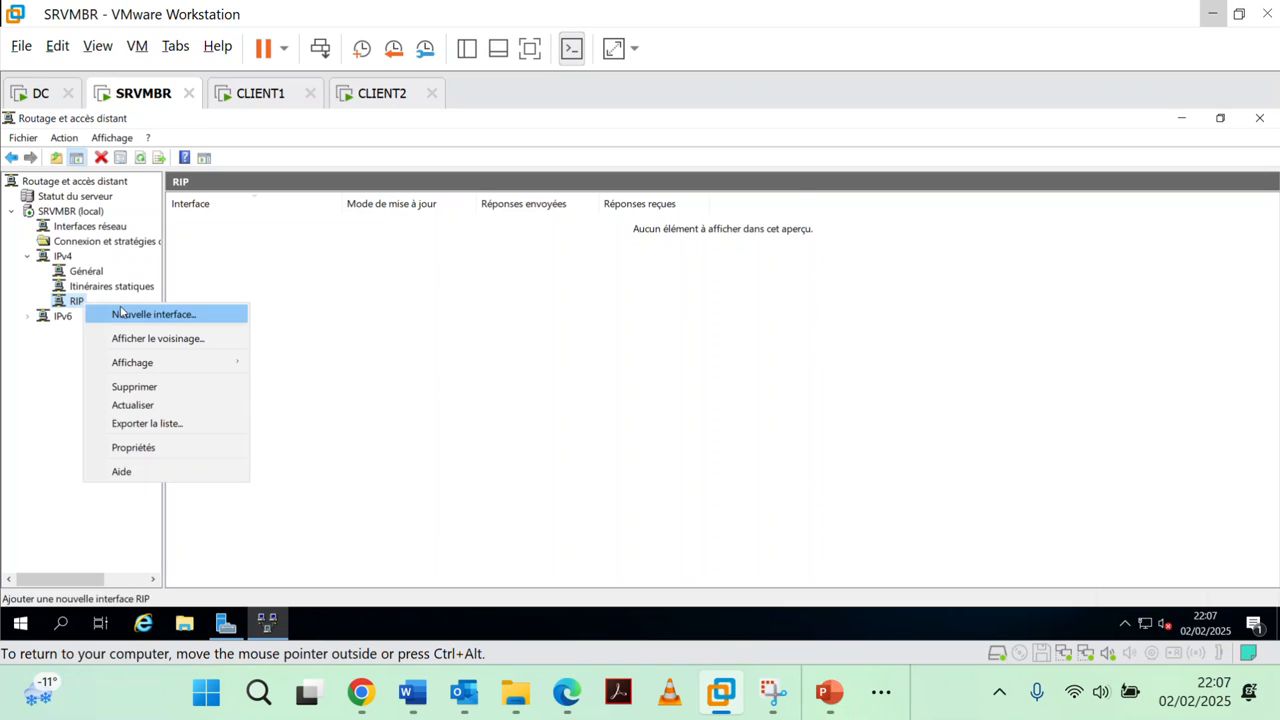
left_click(126, 313)
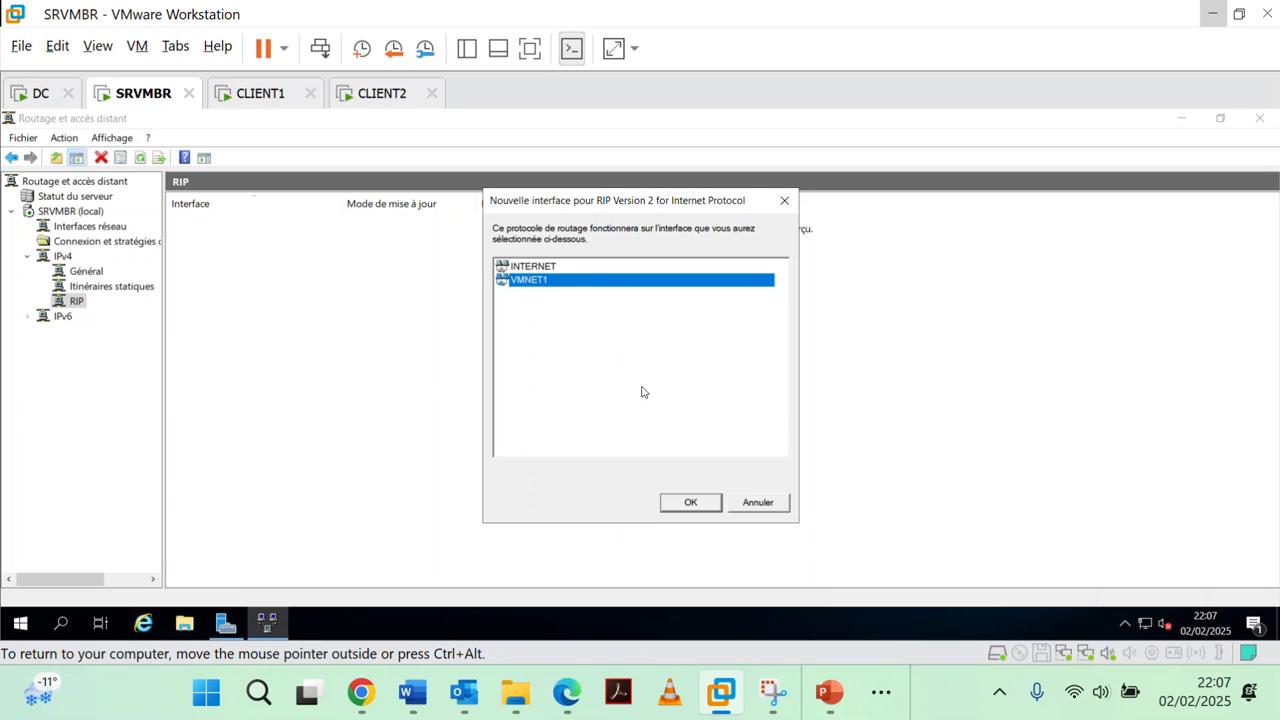
left_click(684, 504)
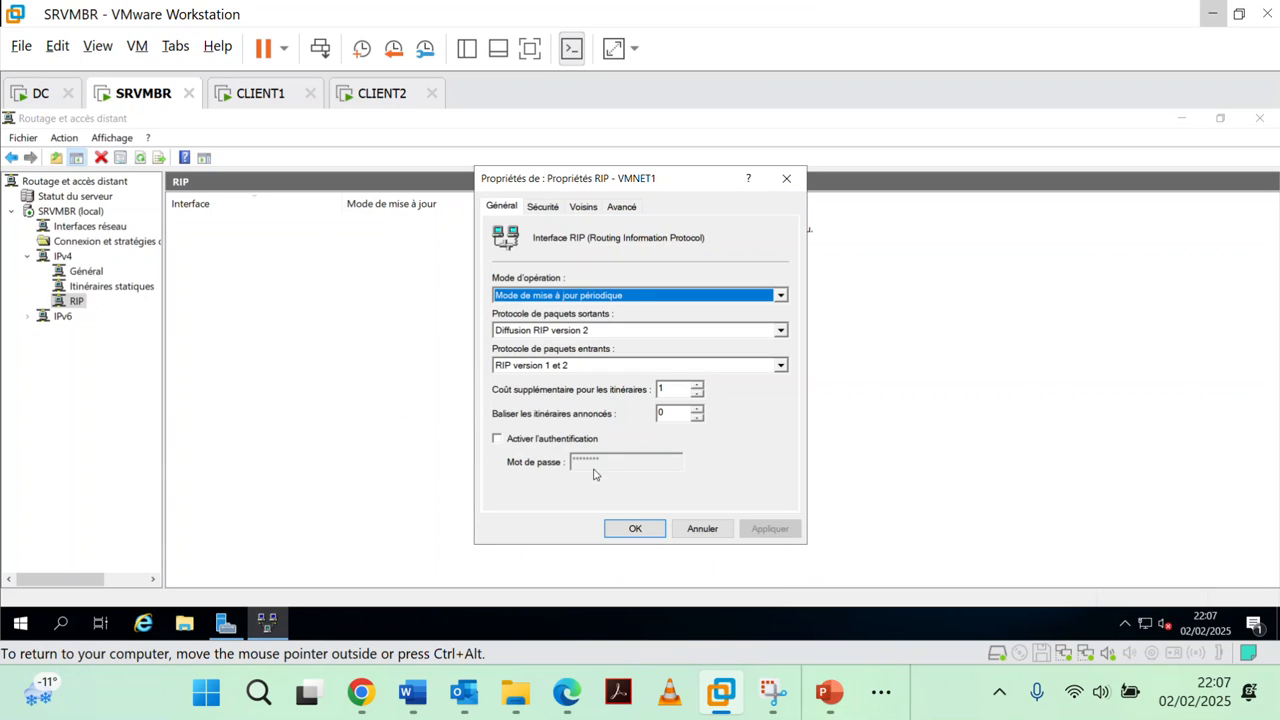
left_click(612, 527)
left_click(279, 393)
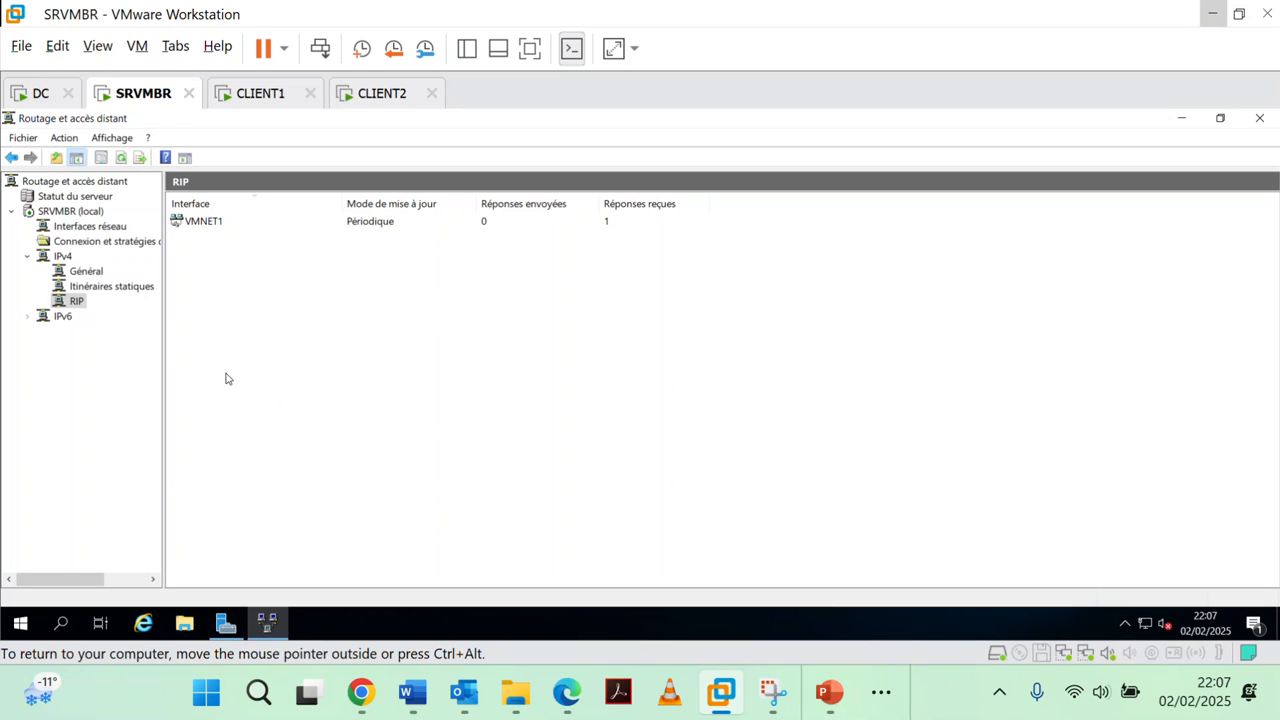
Switch to Travail Pratique 01.docx in Word, review the Etape 4 tasks on RIP version 2, and return to the SRVMBR machine.
mouse_move(420, 690)
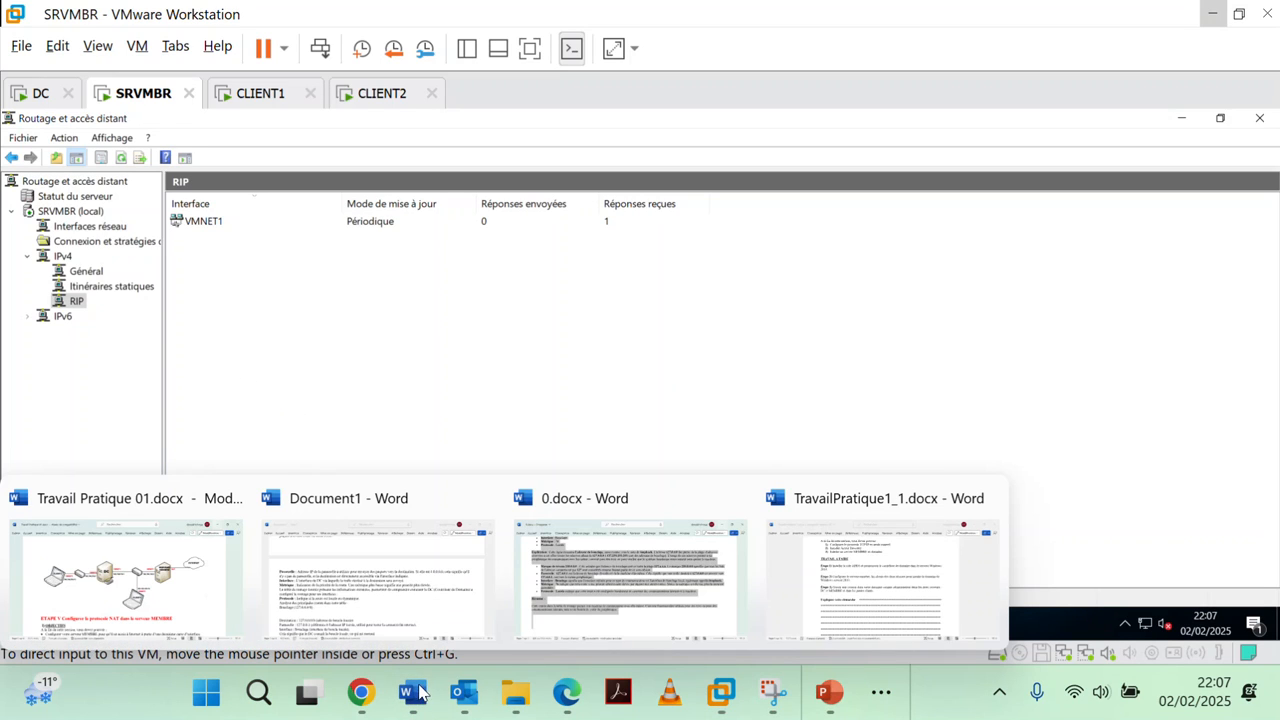
left_click(165, 590)
scroll(457, 429, "up", 5)
scroll(463, 425, "up", 3)
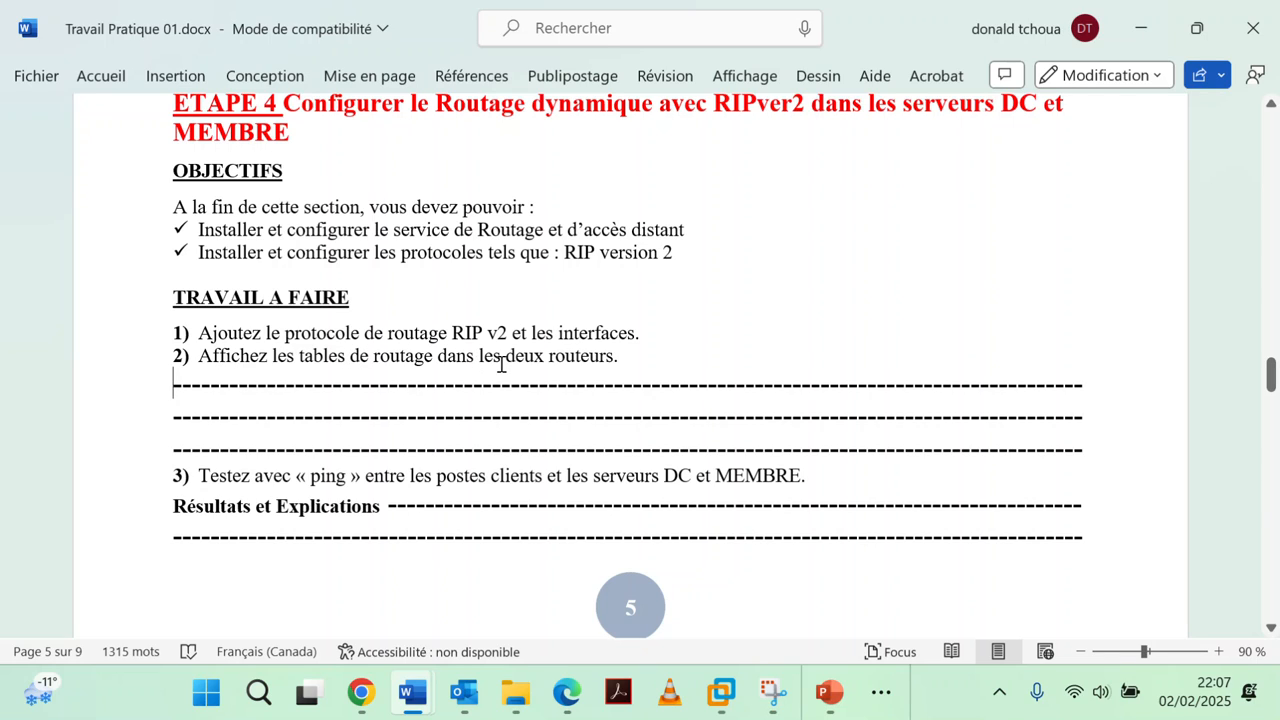
left_click(1140, 28)
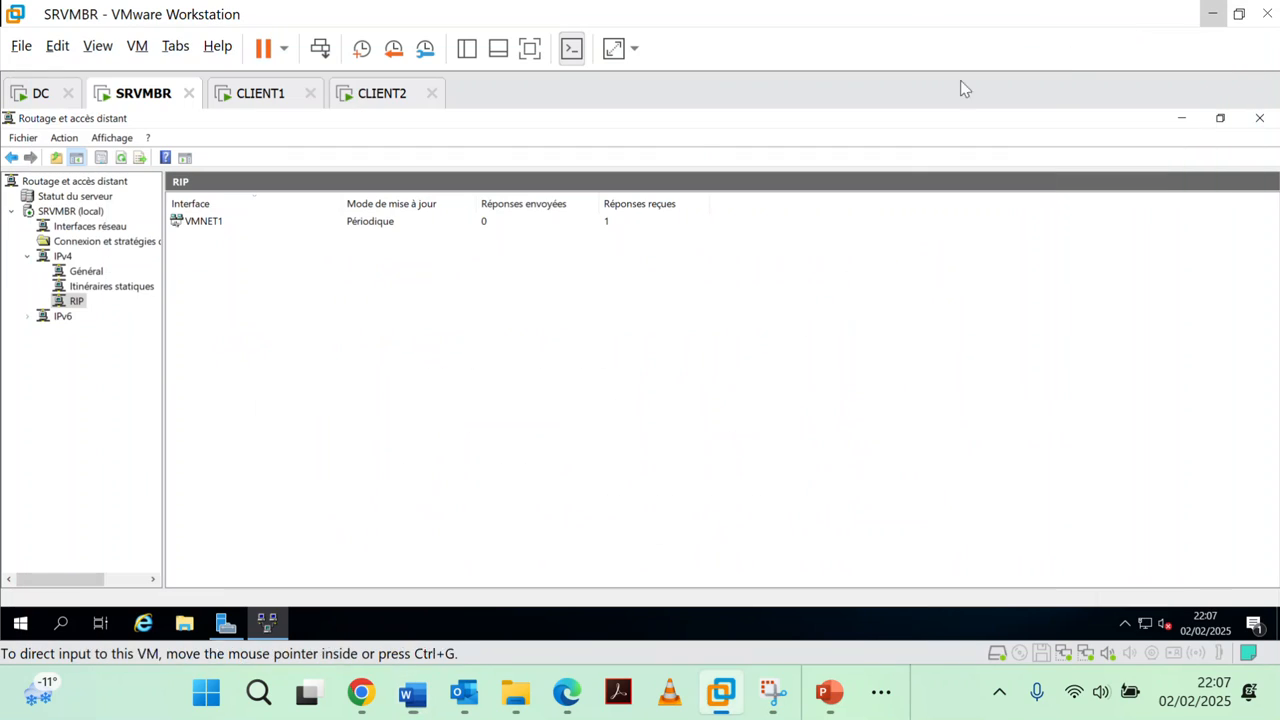
right_click(80, 309)
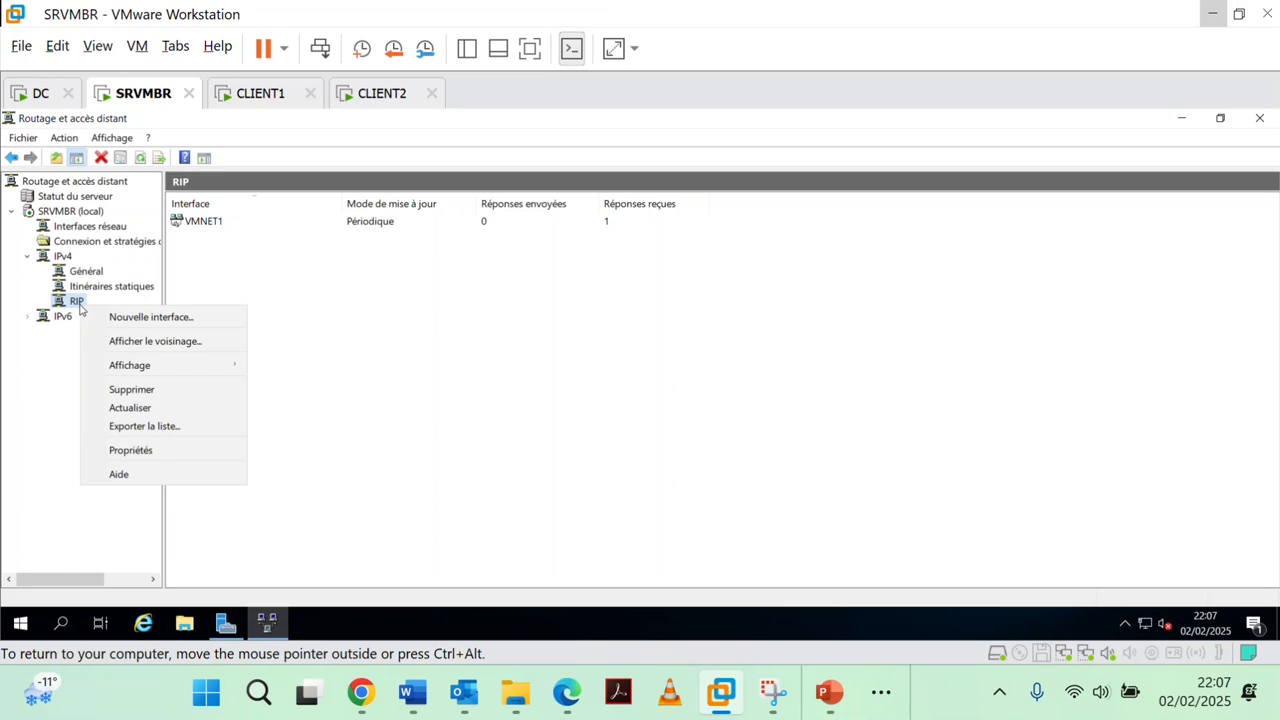
left_click(407, 317)
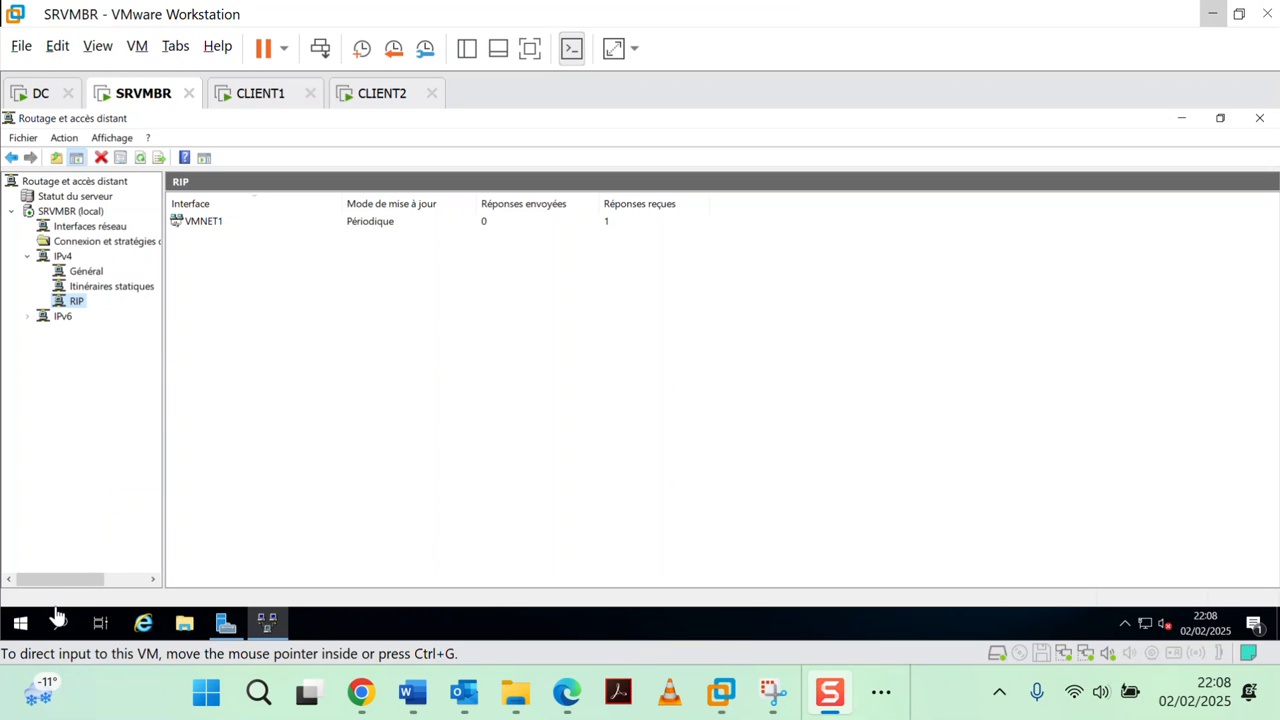
Open Windows PowerShell on SRVMBR and set its console font size to 24.
left_click(4, 627)
left_click(5, 627)
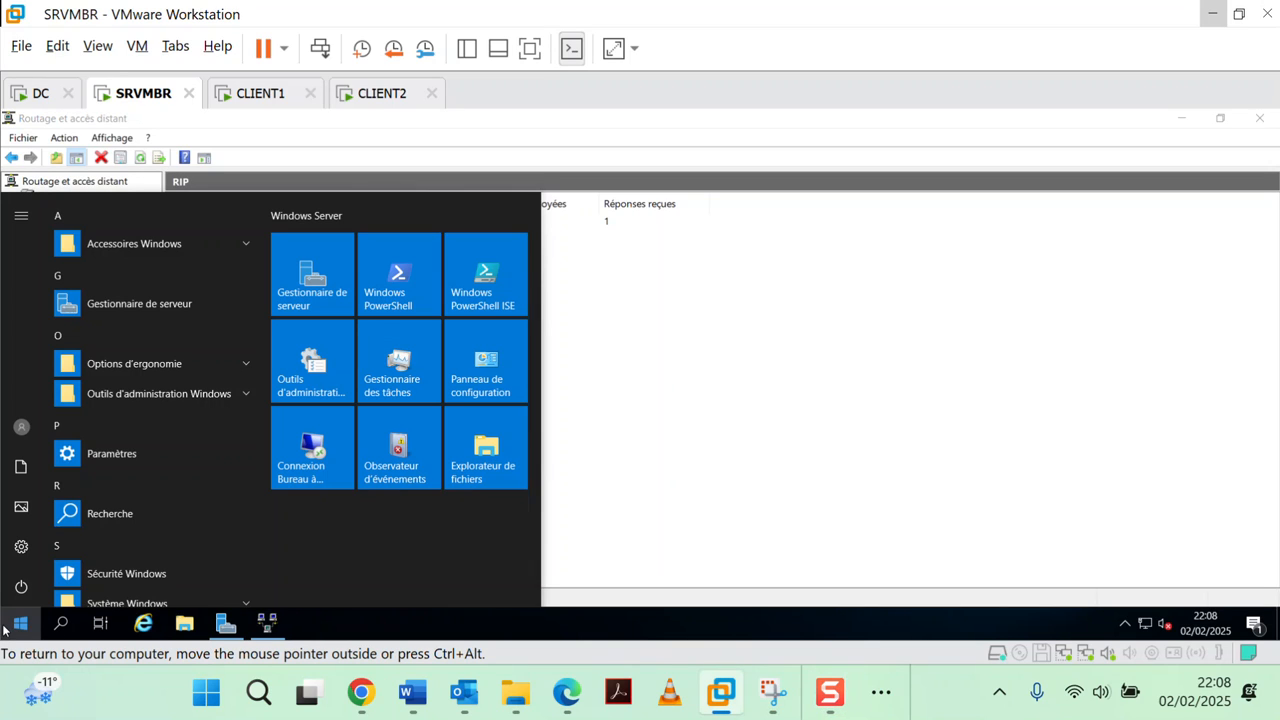
left_click(400, 279)
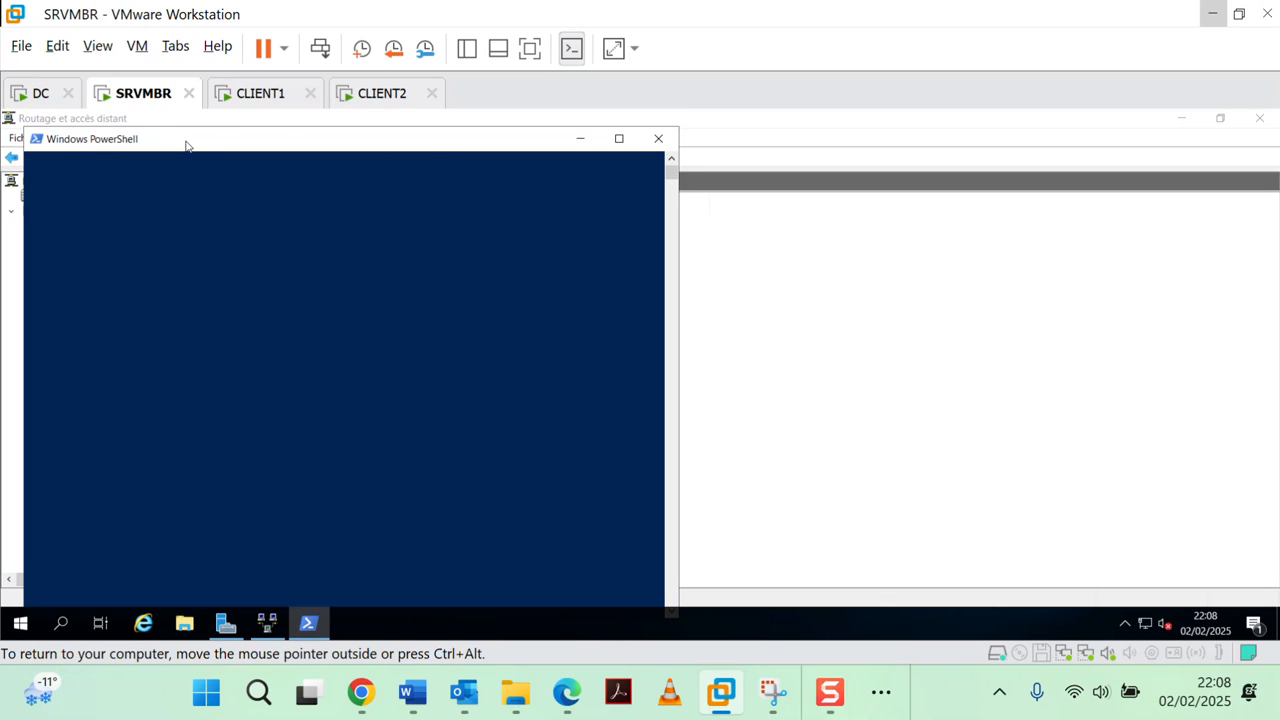
right_click(186, 146)
left_click(220, 286)
left_click(105, 178)
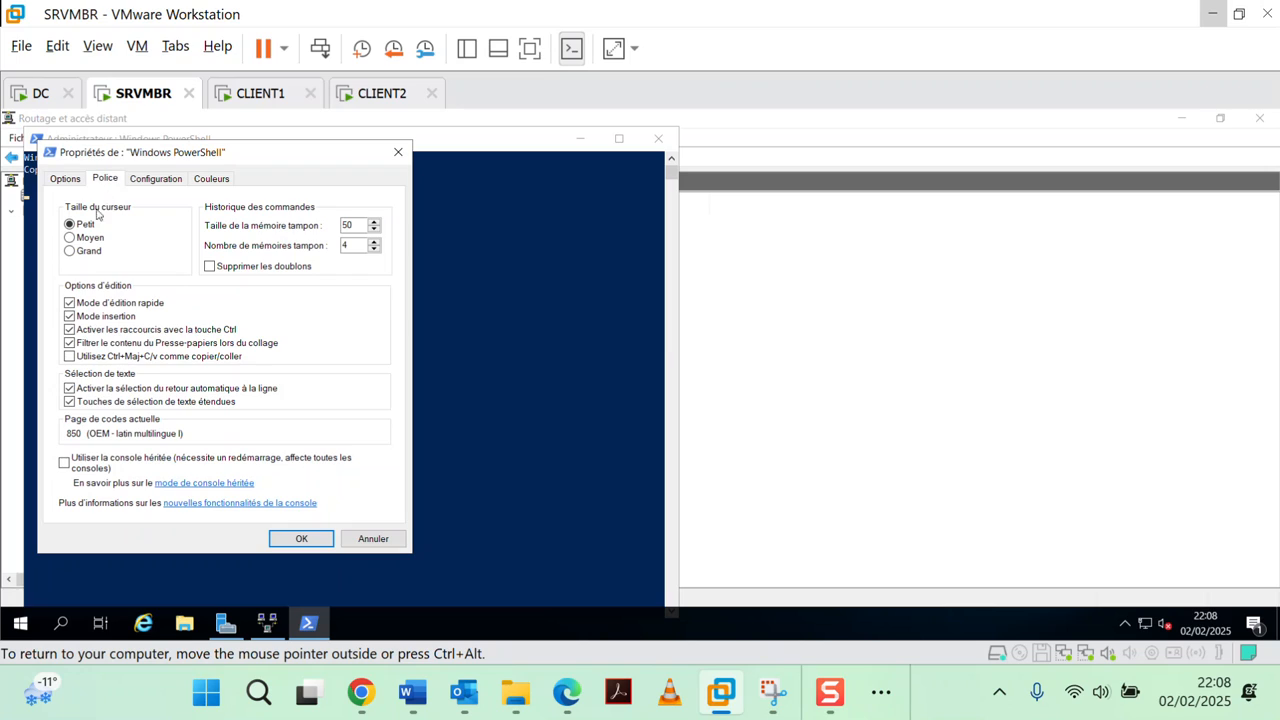
left_click(72, 275)
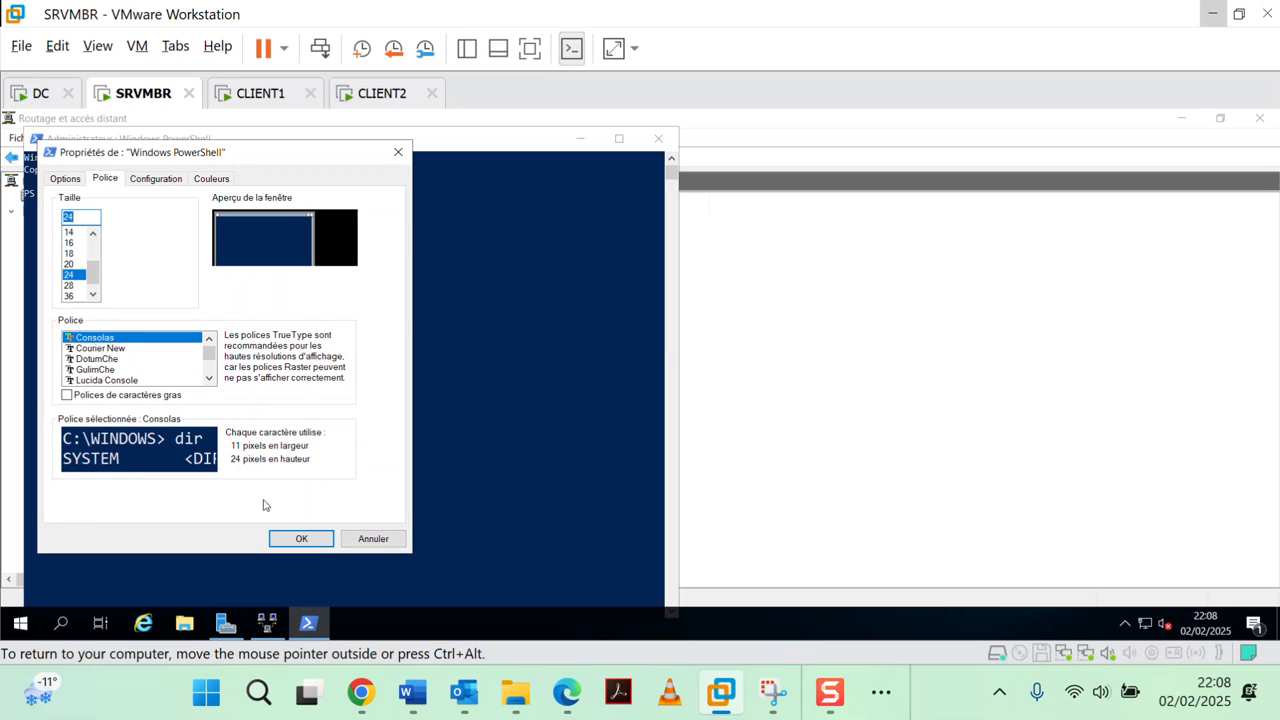
left_click(301, 538)
left_click(570, 240)
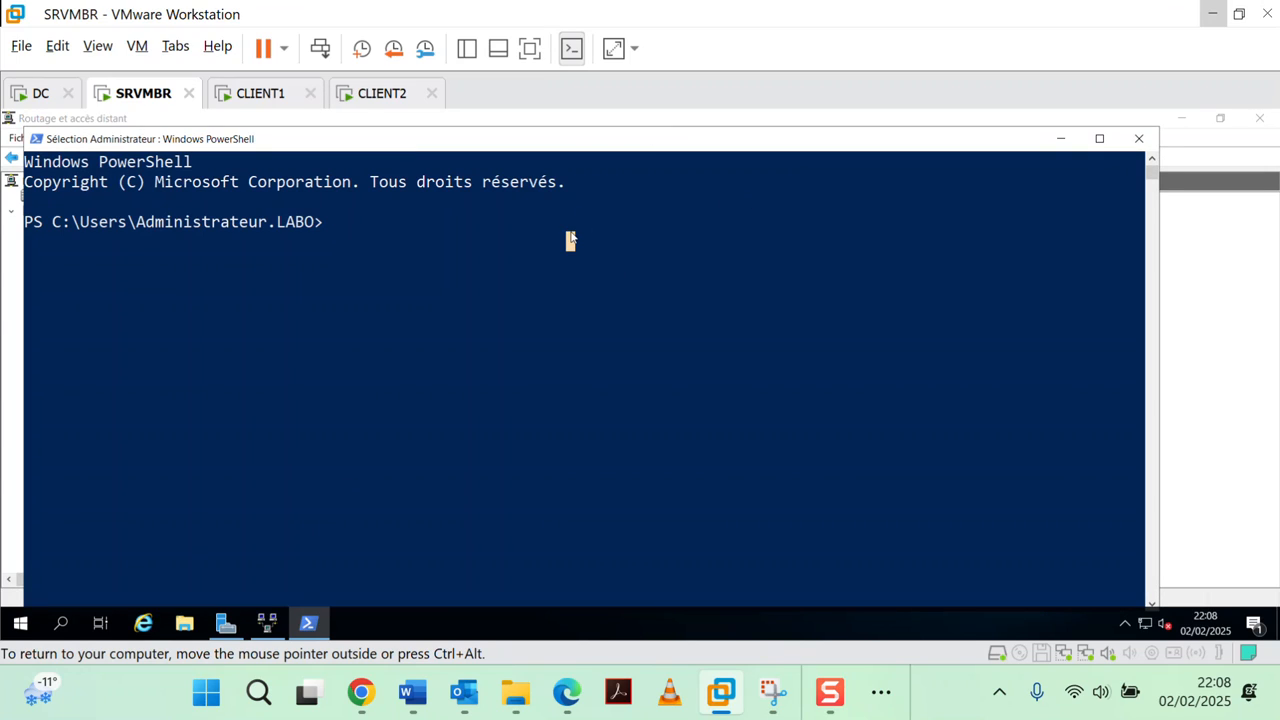
Display the SRVMBR routing tables with the route print command.
type("route ")
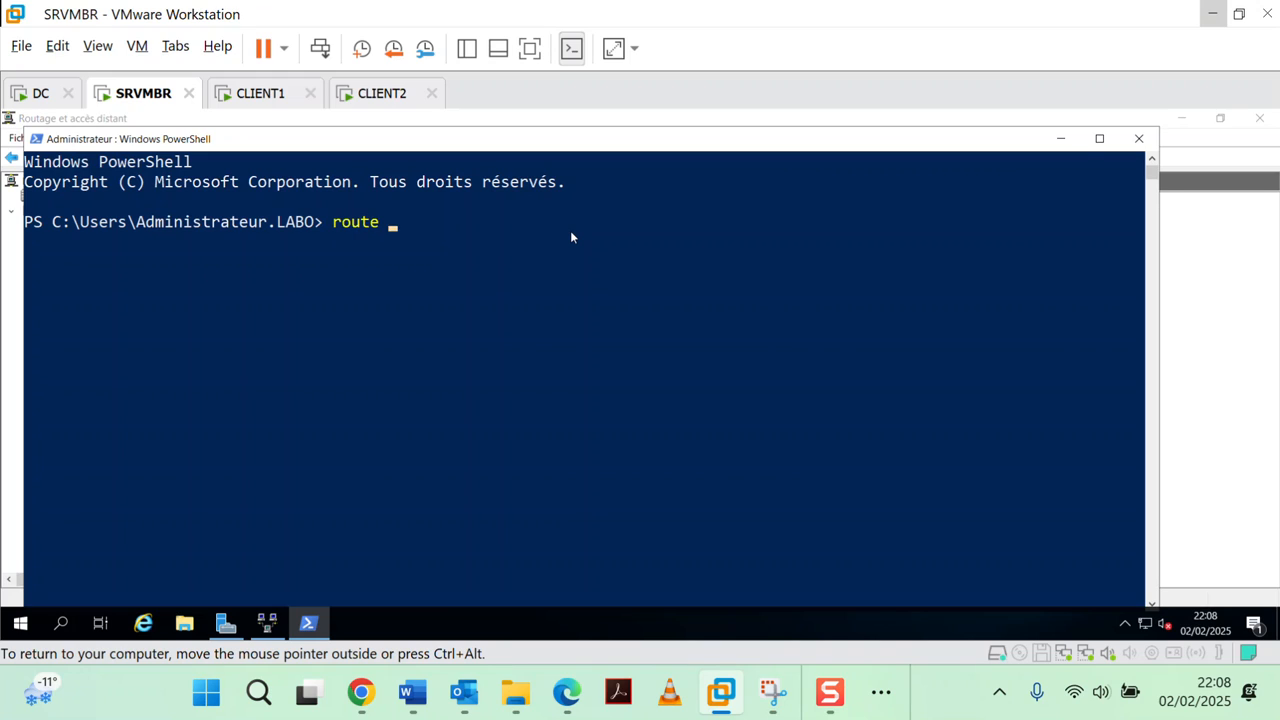
type("pruin")
key("BackSpace")
key("BackSpace")
key("BackSpace")
type("int")
key("Return")
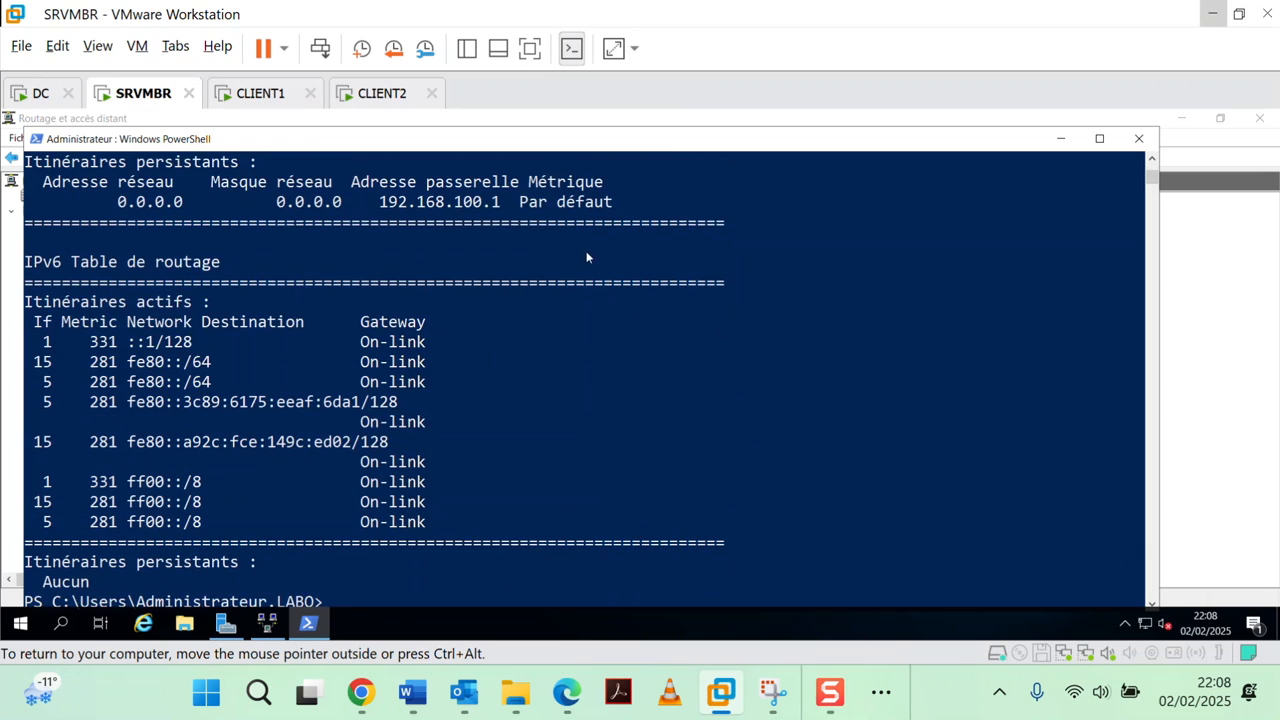
Examine the IPv4 routing table on SRVMBR, checking the destination and interface address of the 192.168.200.0 route.
scroll(523, 305, "up", 9)
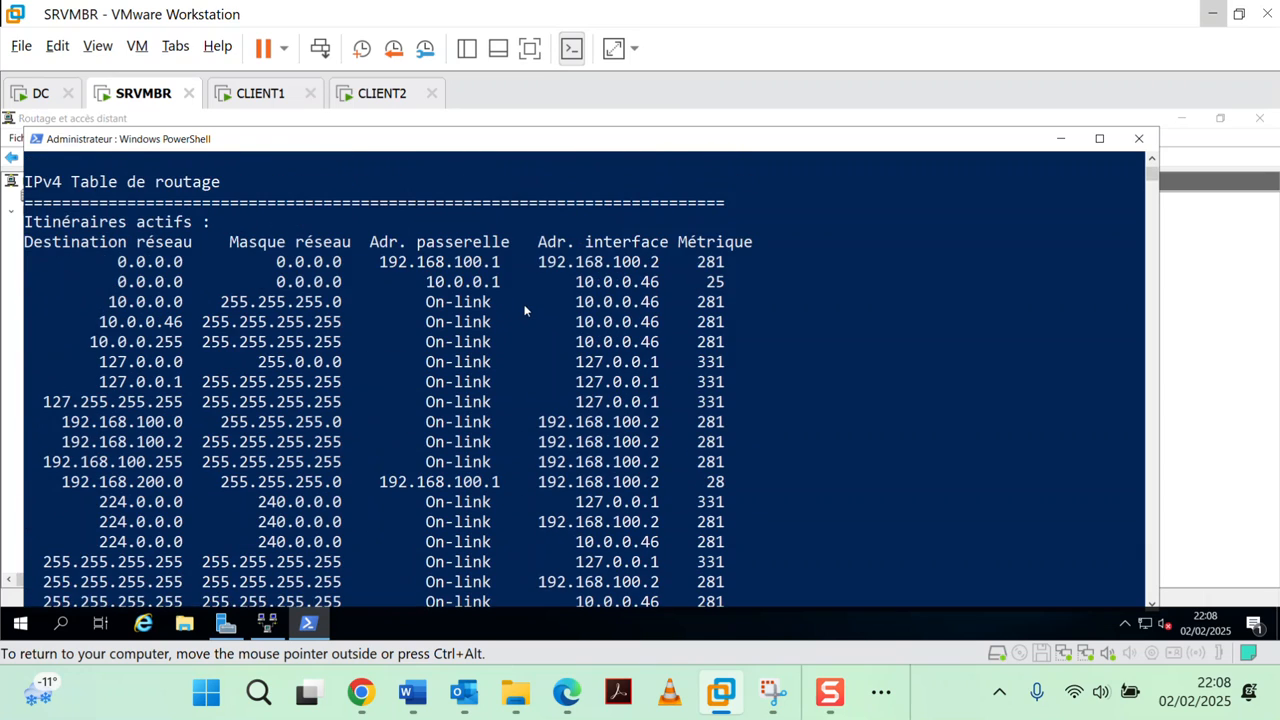
scroll(523, 310, "up", 3)
scroll(524, 312, "down", 5)
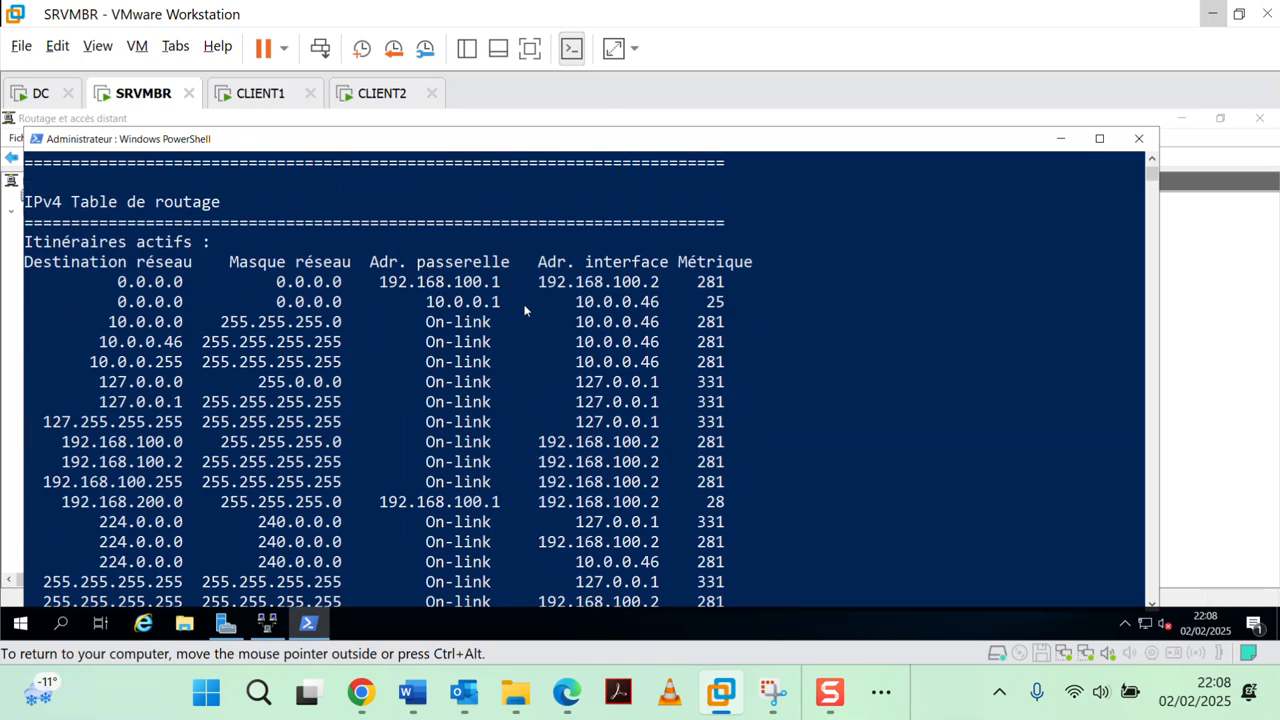
scroll(524, 314, "up", 3)
scroll(524, 314, "down", 2)
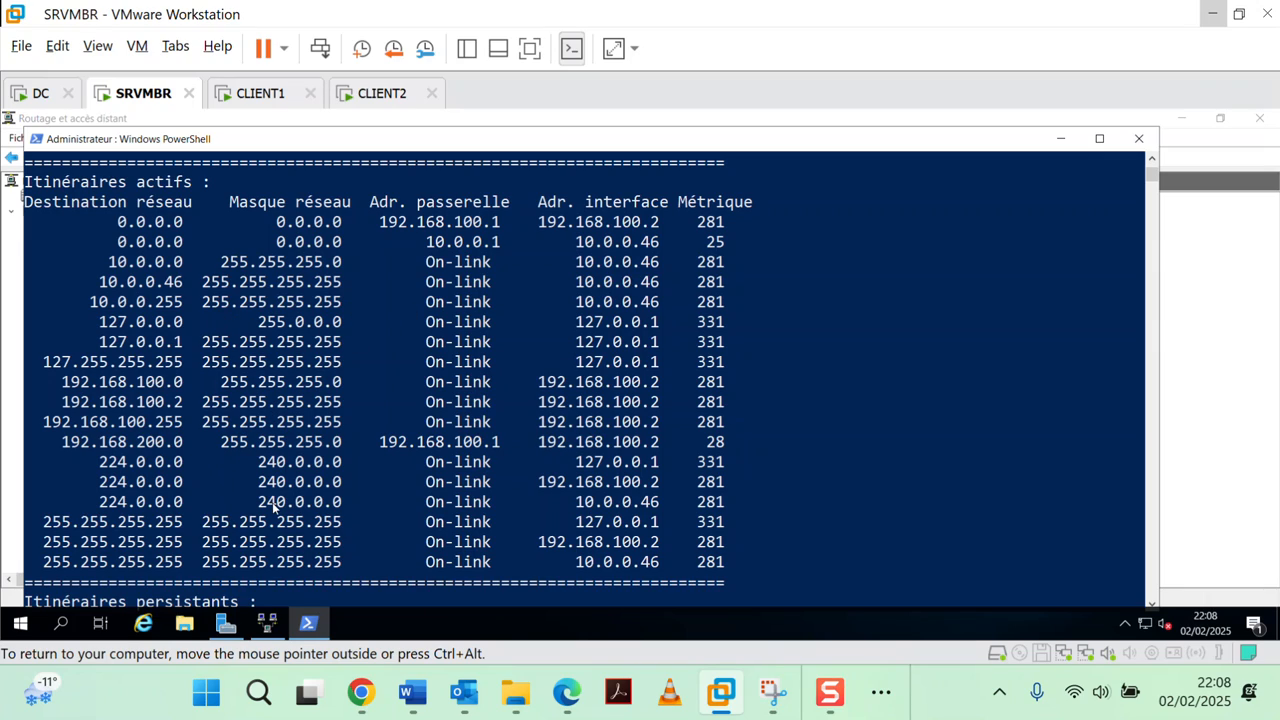
left_click(120, 447)
left_click_drag(58, 448, 176, 456)
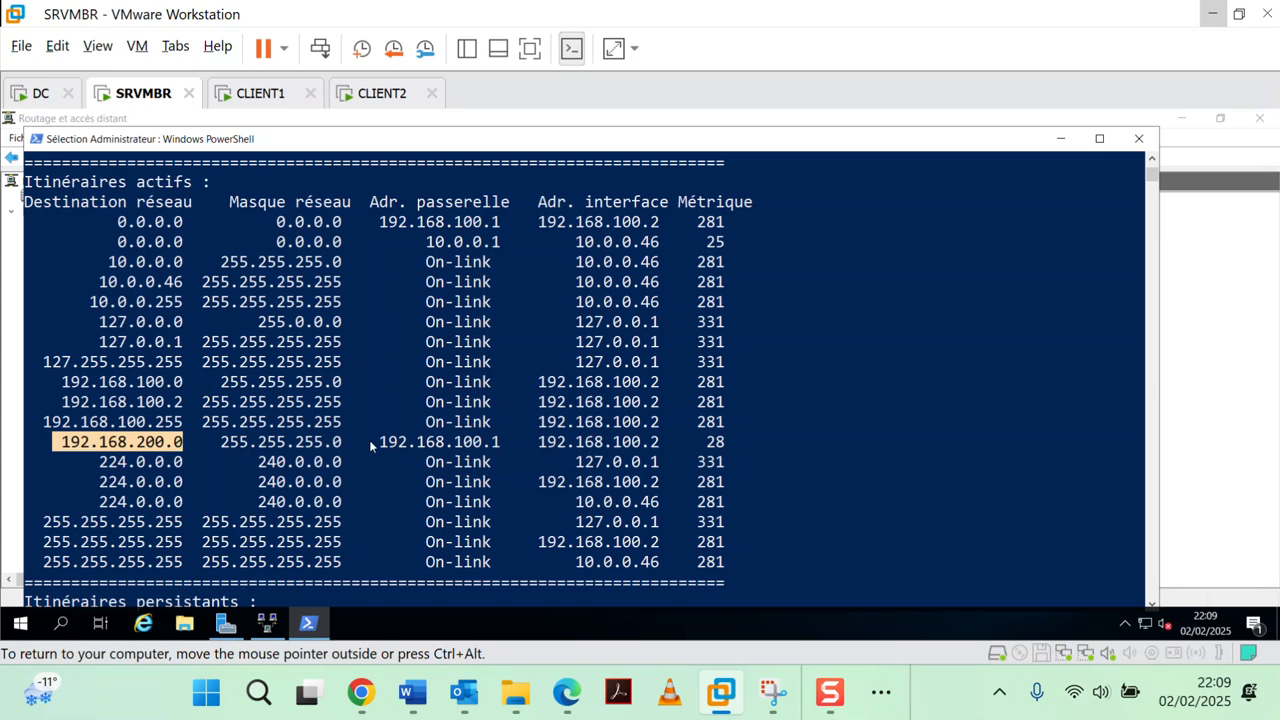
left_click_drag(540, 447, 660, 447)
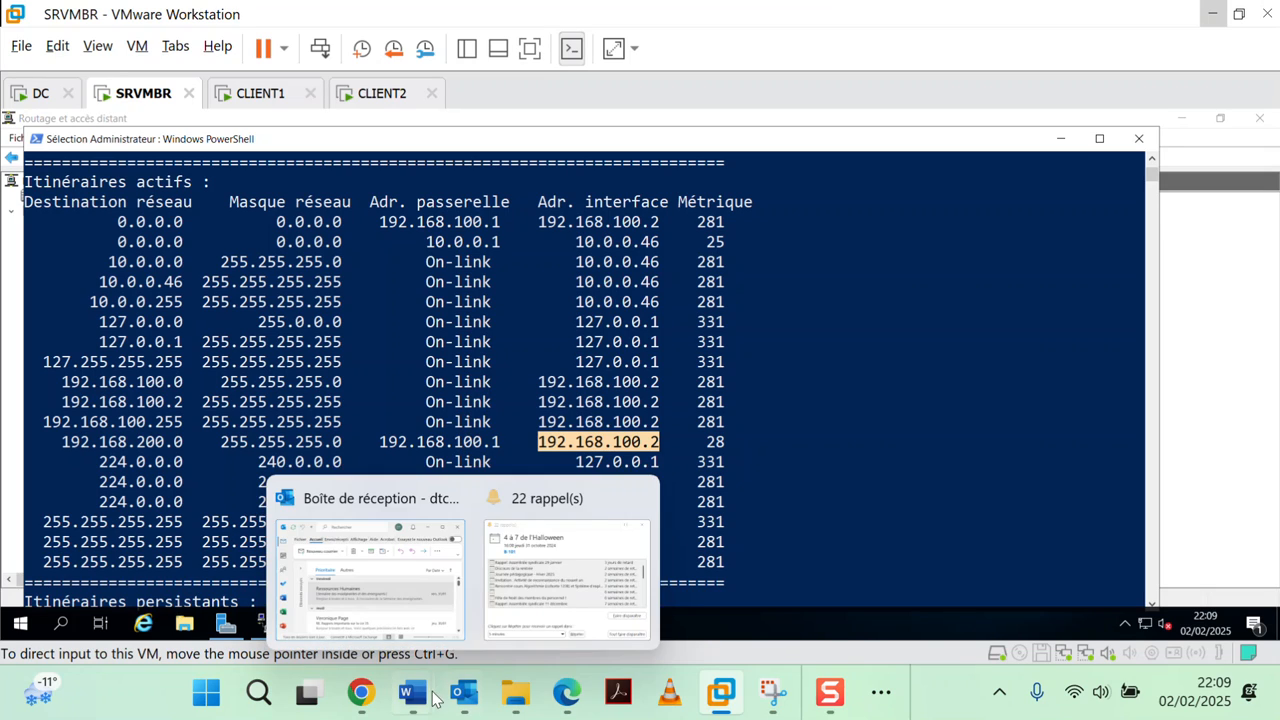
Switch to Travail Pratique 01.docx in Word and compare the route with the network diagram of the DC, member server and clients.
mouse_move(412, 692)
left_click(175, 588)
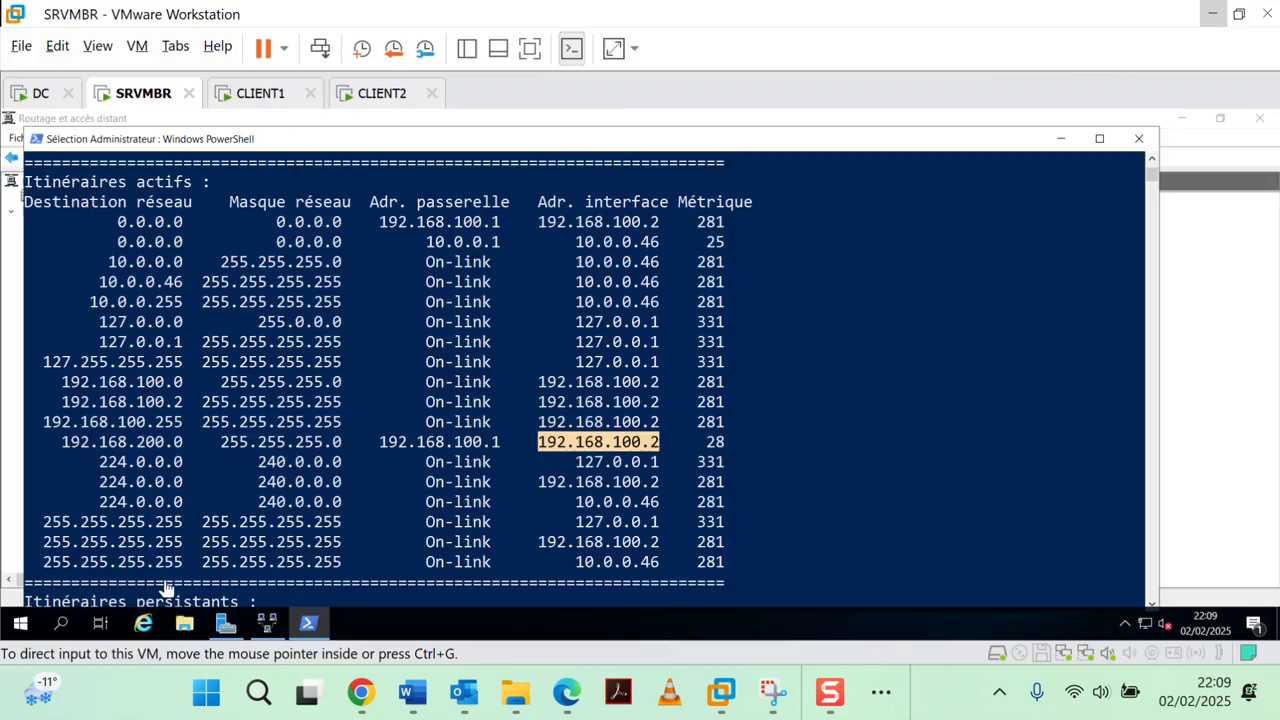
scroll(445, 370, "up", 10)
scroll(453, 373, "up", 15)
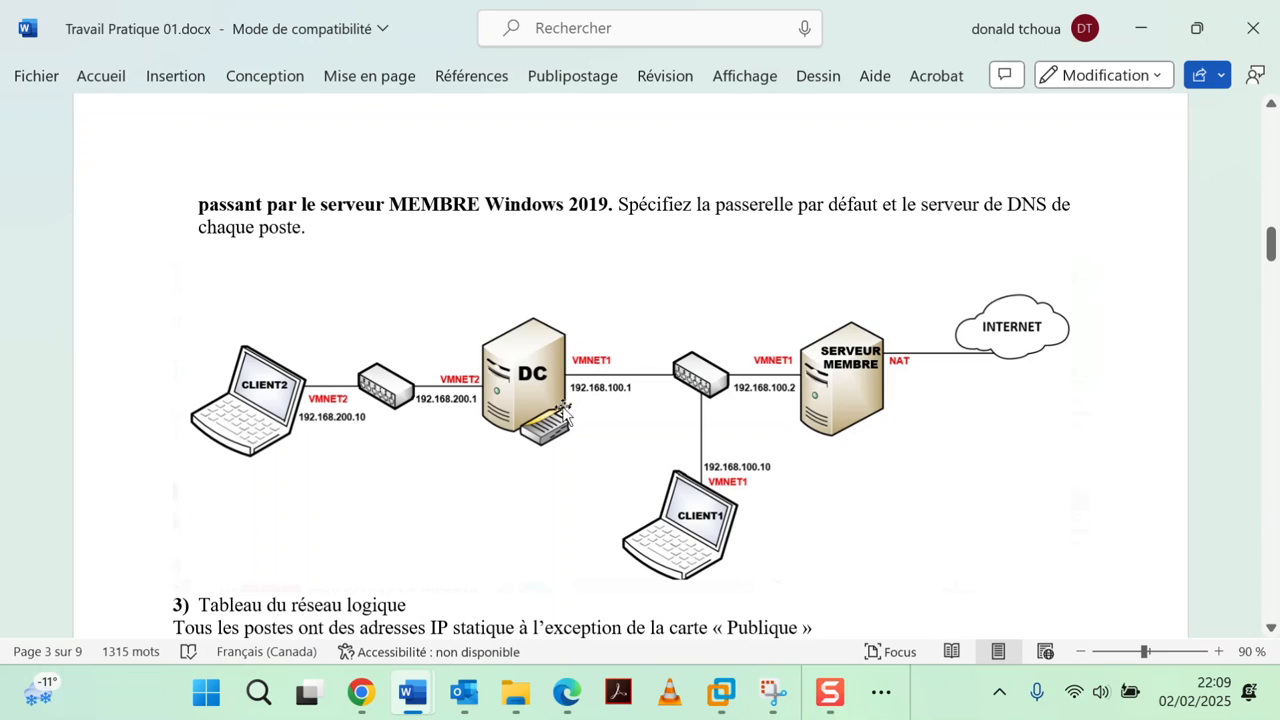
left_click(1142, 40)
Switch back to PowerShell on SRVMBR and try to copy the output from the route print command line onward.
left_click(838, 402)
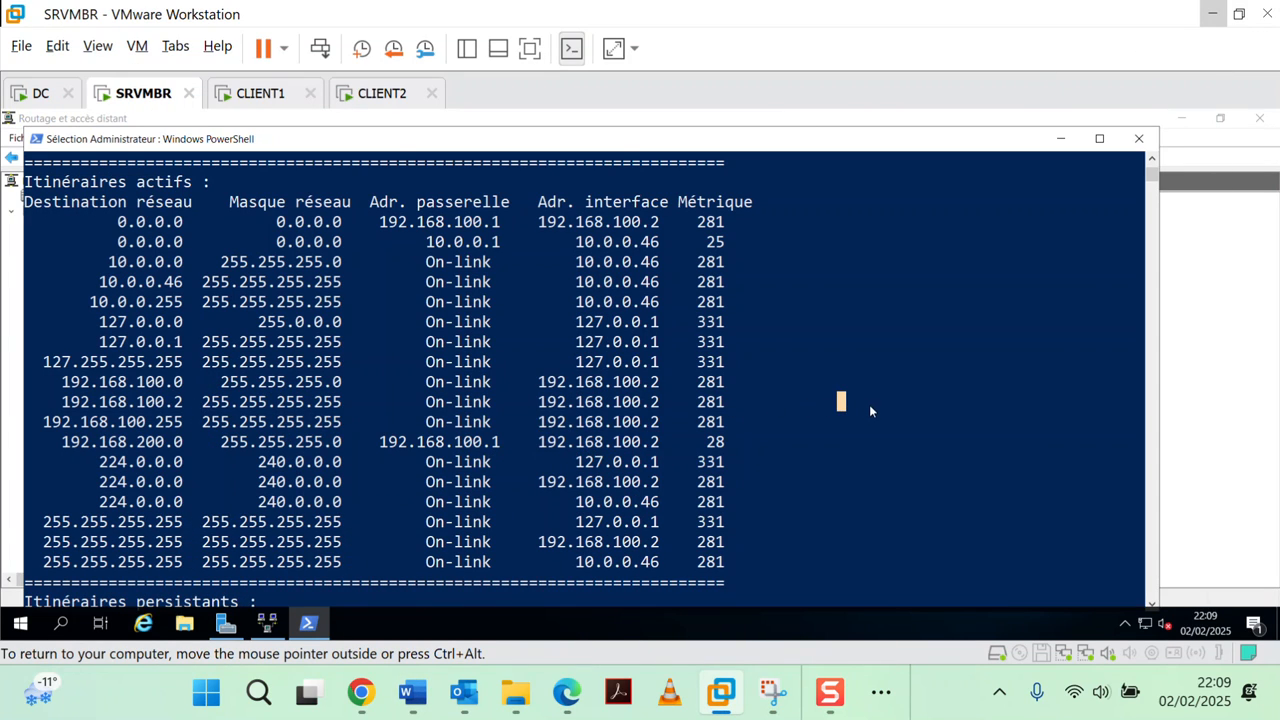
scroll(872, 404, "up", 3)
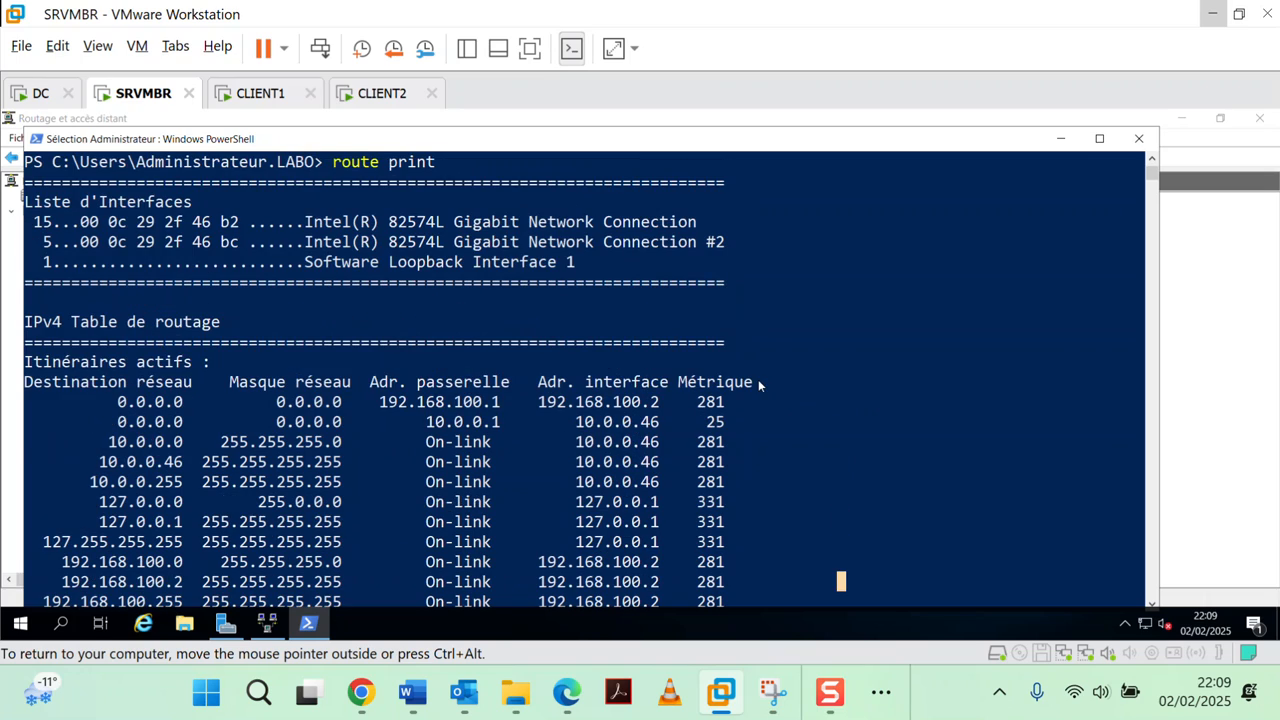
scroll(759, 385, "up", 1)
left_click(30, 222)
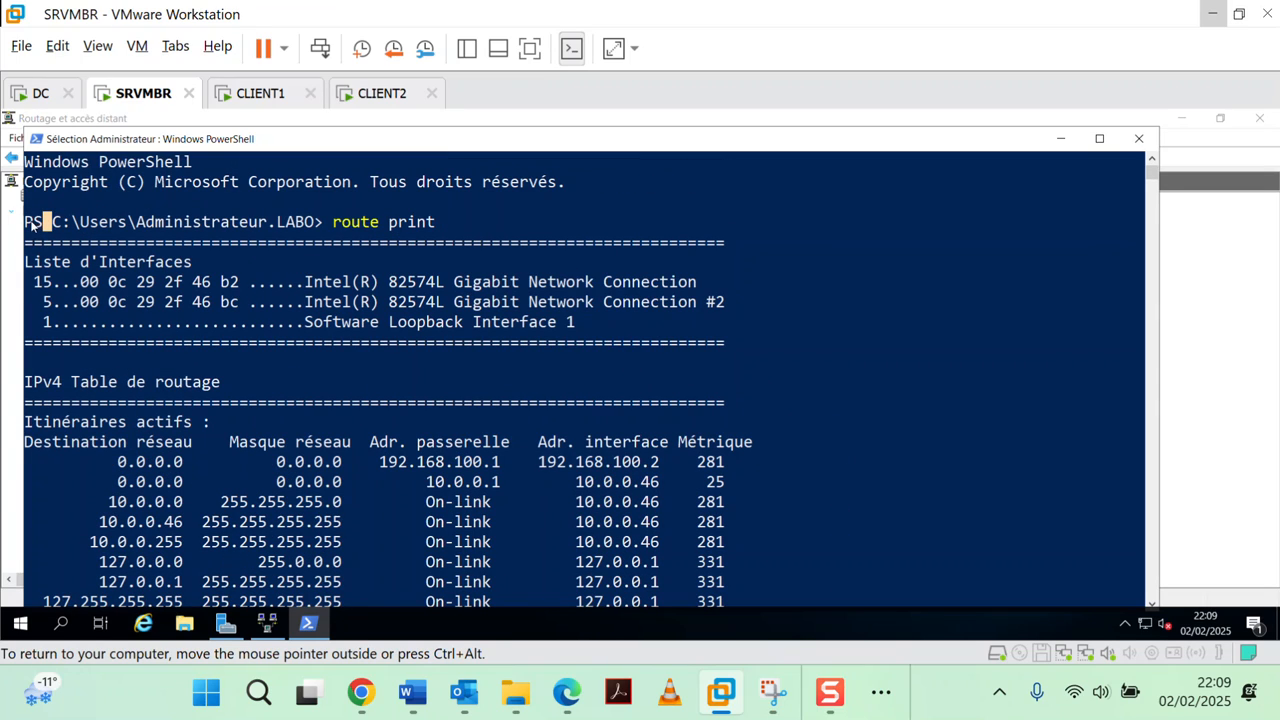
left_click_drag(47, 237, 633, 330)
right_click(558, 263)
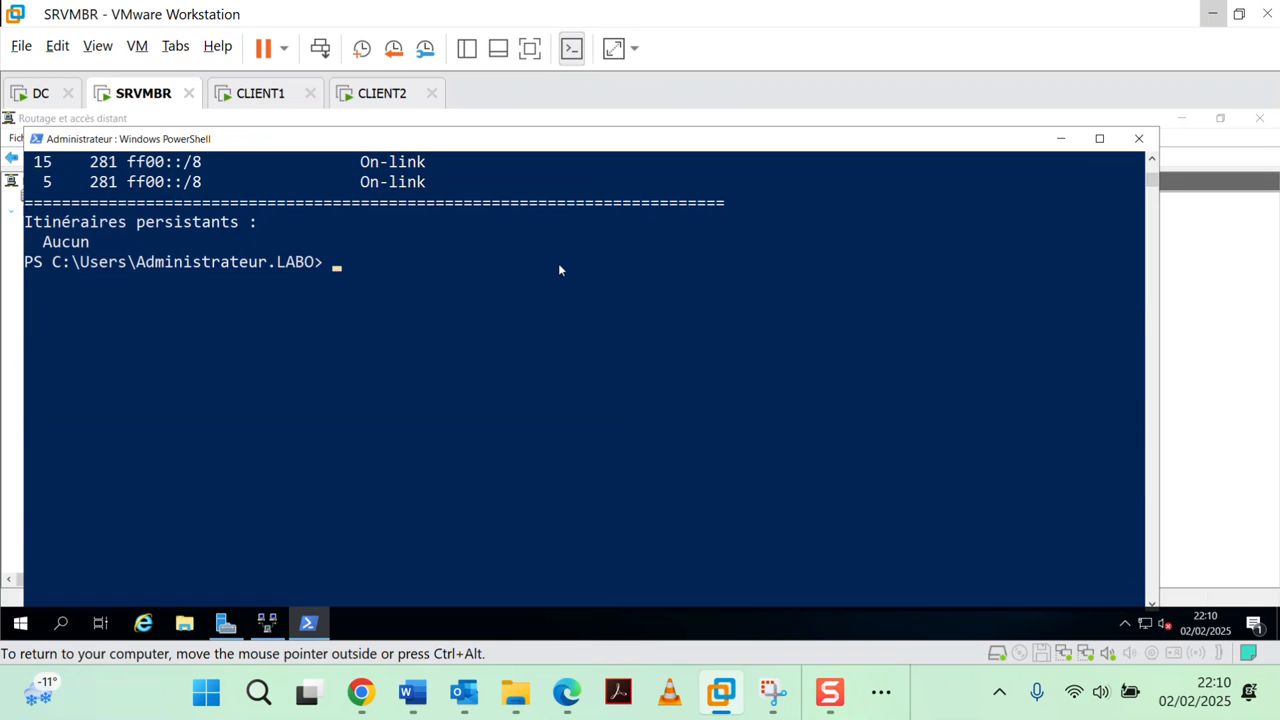
Copy the complete route print output from the command line through the IPv6 table and final prompt.
scroll(620, 342, "up", 10)
scroll(622, 341, "up", 10)
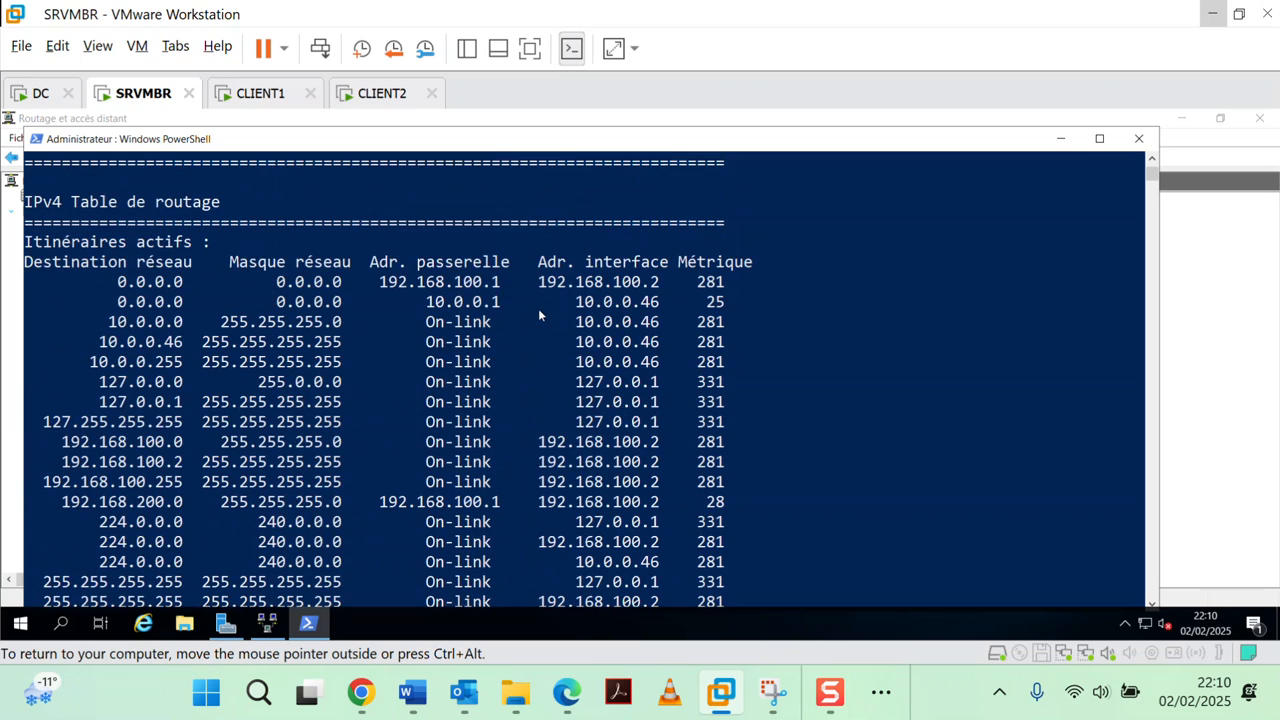
scroll(240, 313, "down", 1)
scroll(214, 331, "up", 1)
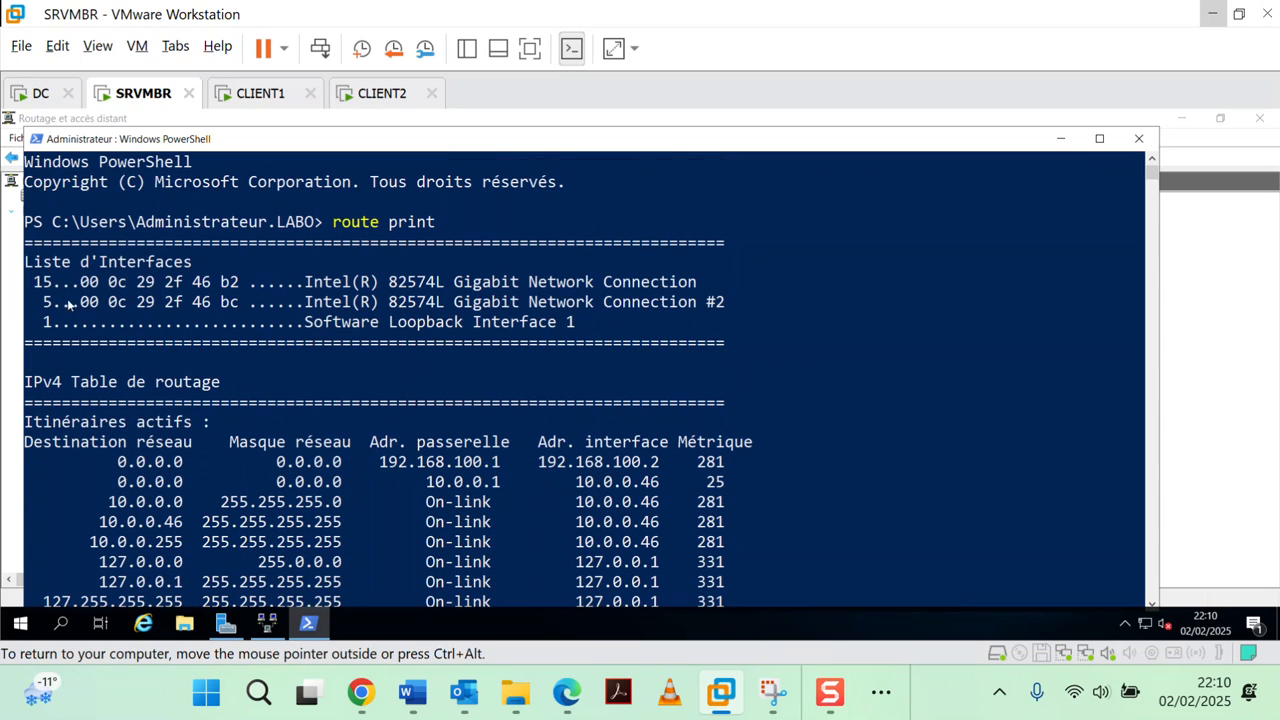
left_click_drag(24, 222, 453, 598)
key("ctrl+c")
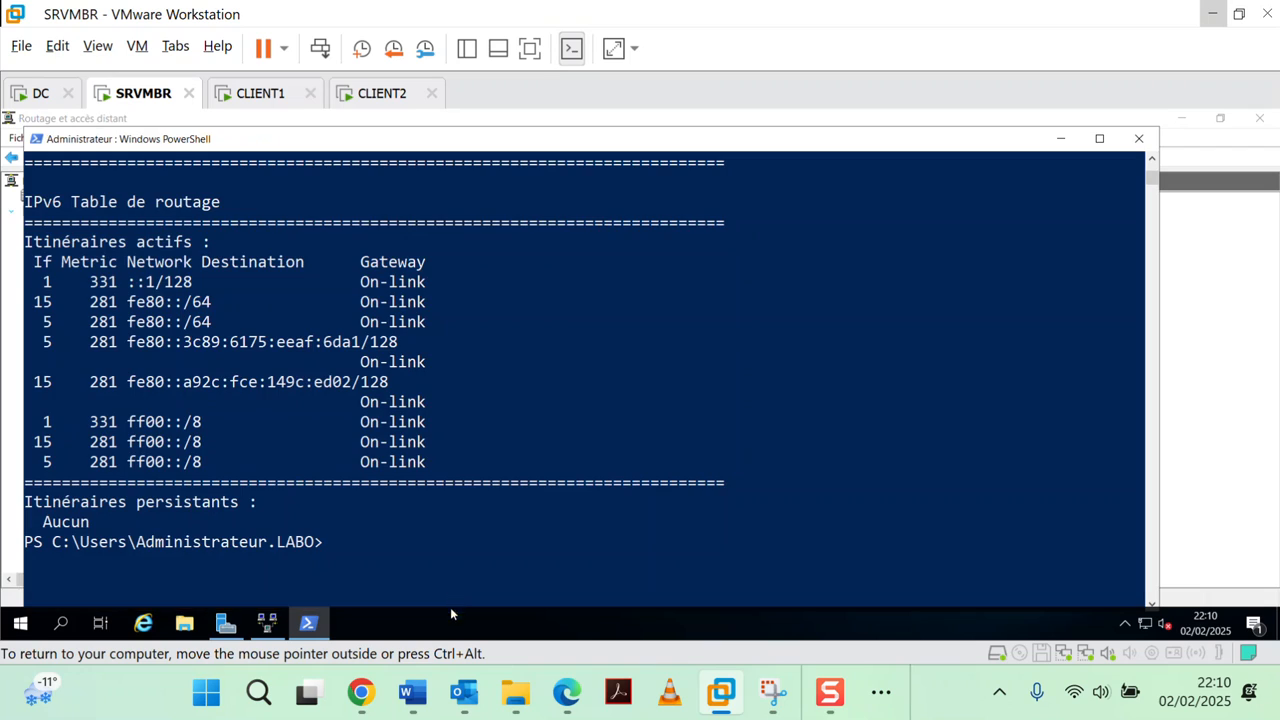
Switch to Travail Pratique 01.docx and insert an empty line below item 2, "Affichez les tables de routage", in Étape 4.
left_click(412, 692)
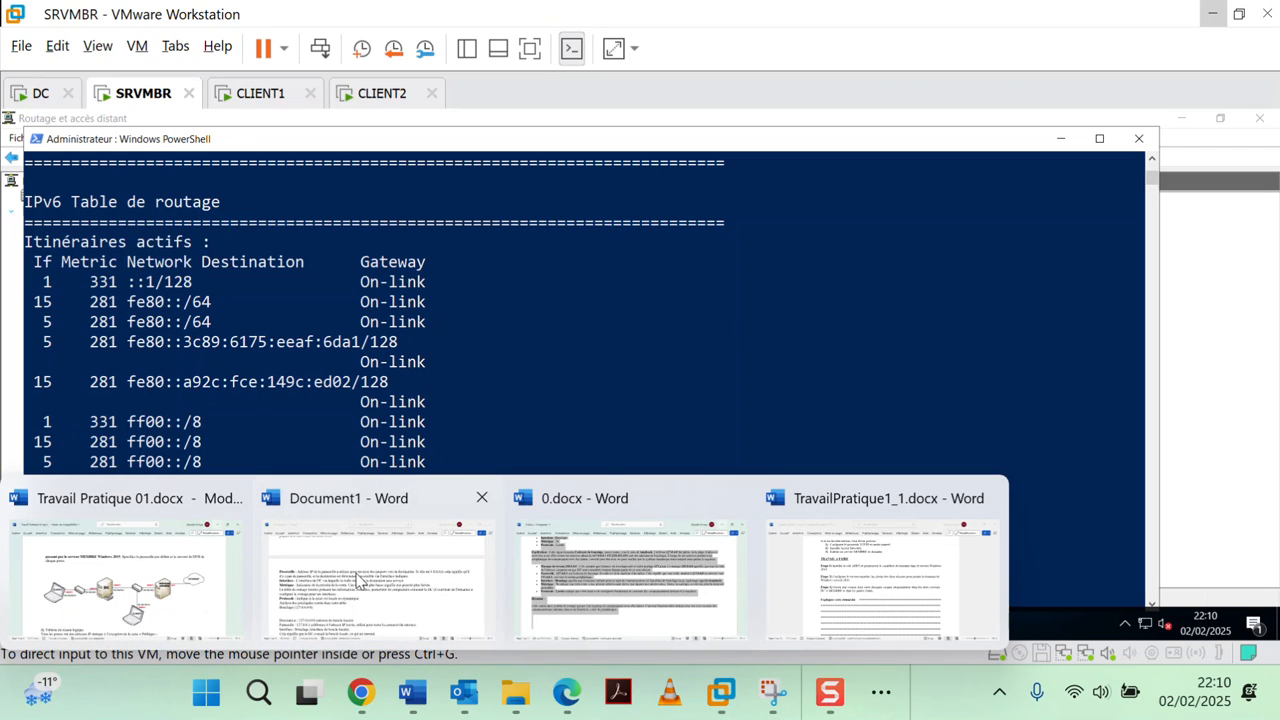
left_click(206, 577)
scroll(560, 380, "down", 3)
scroll(580, 350, "down", 8)
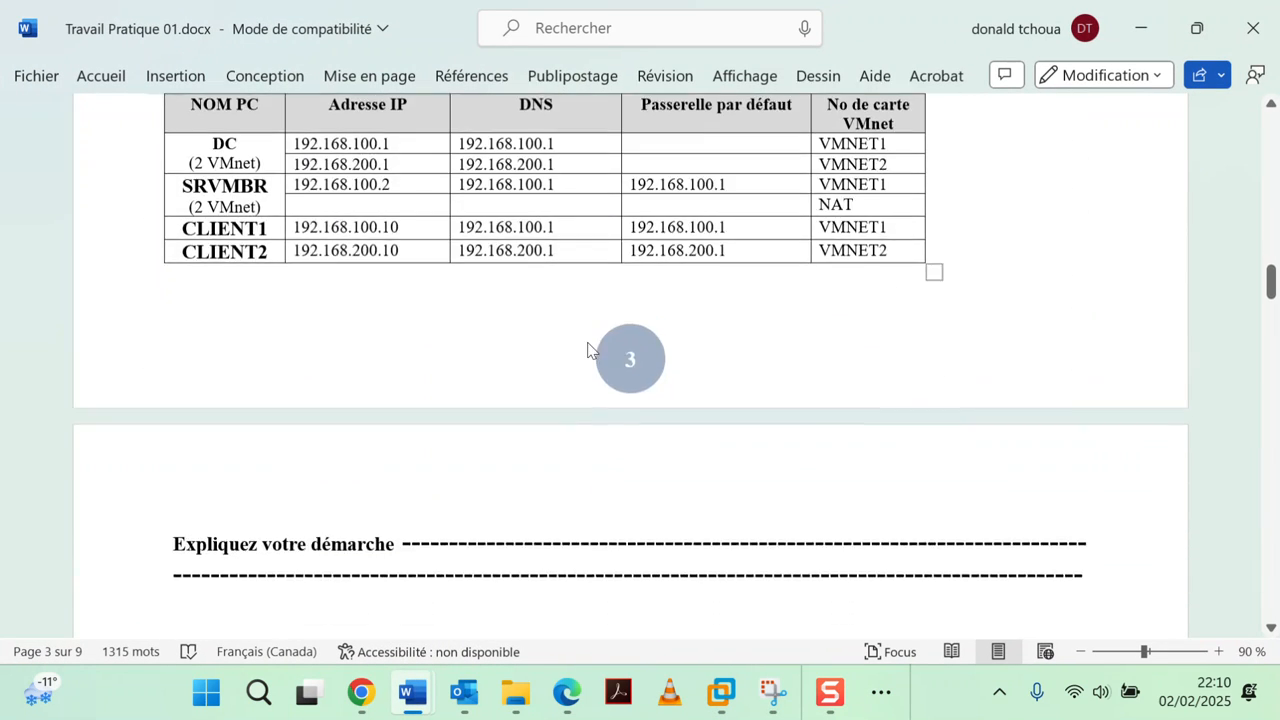
scroll(594, 345, "up", 3)
scroll(594, 348, "up", 3)
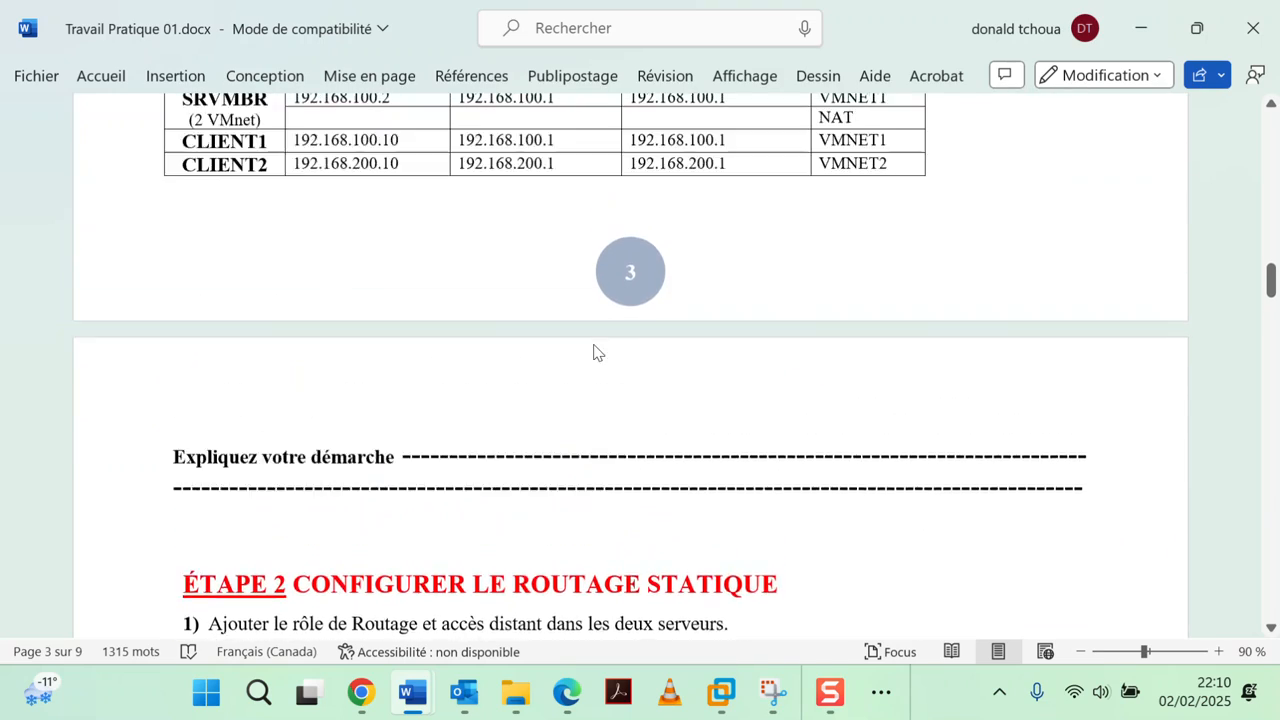
scroll(594, 357, "down", 8)
scroll(609, 354, "down", 10)
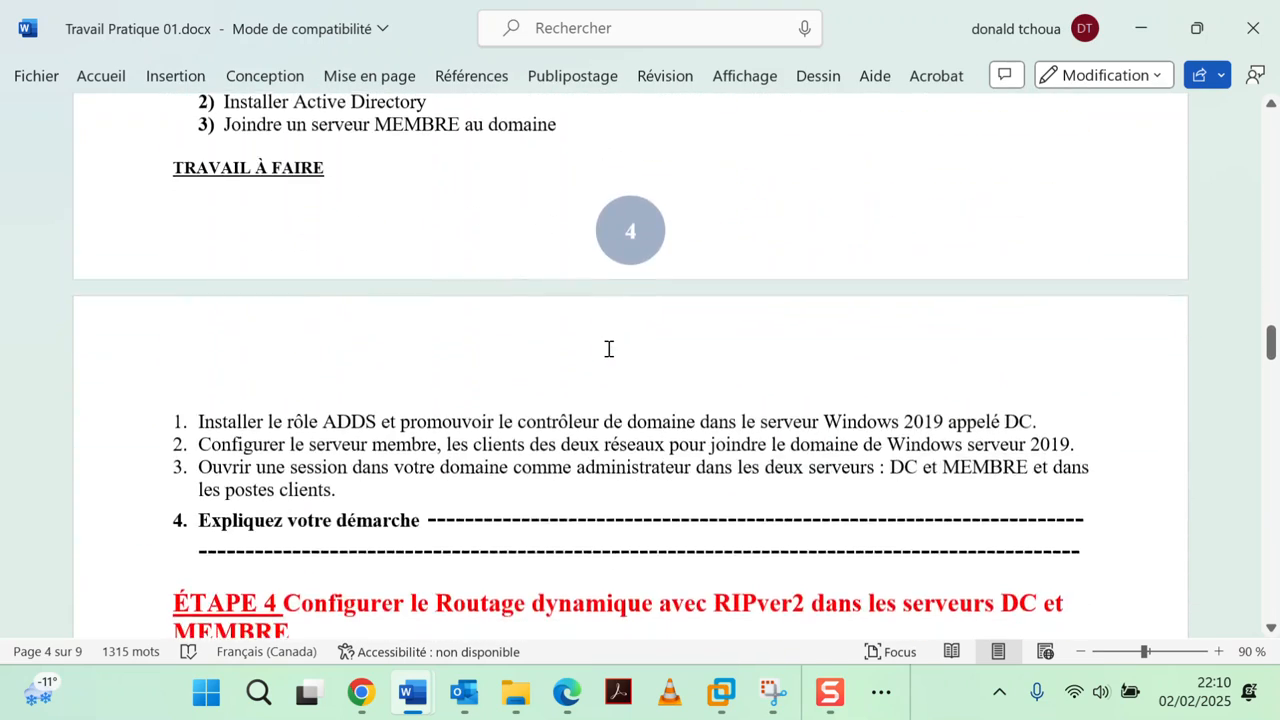
scroll(604, 357, "down", 3)
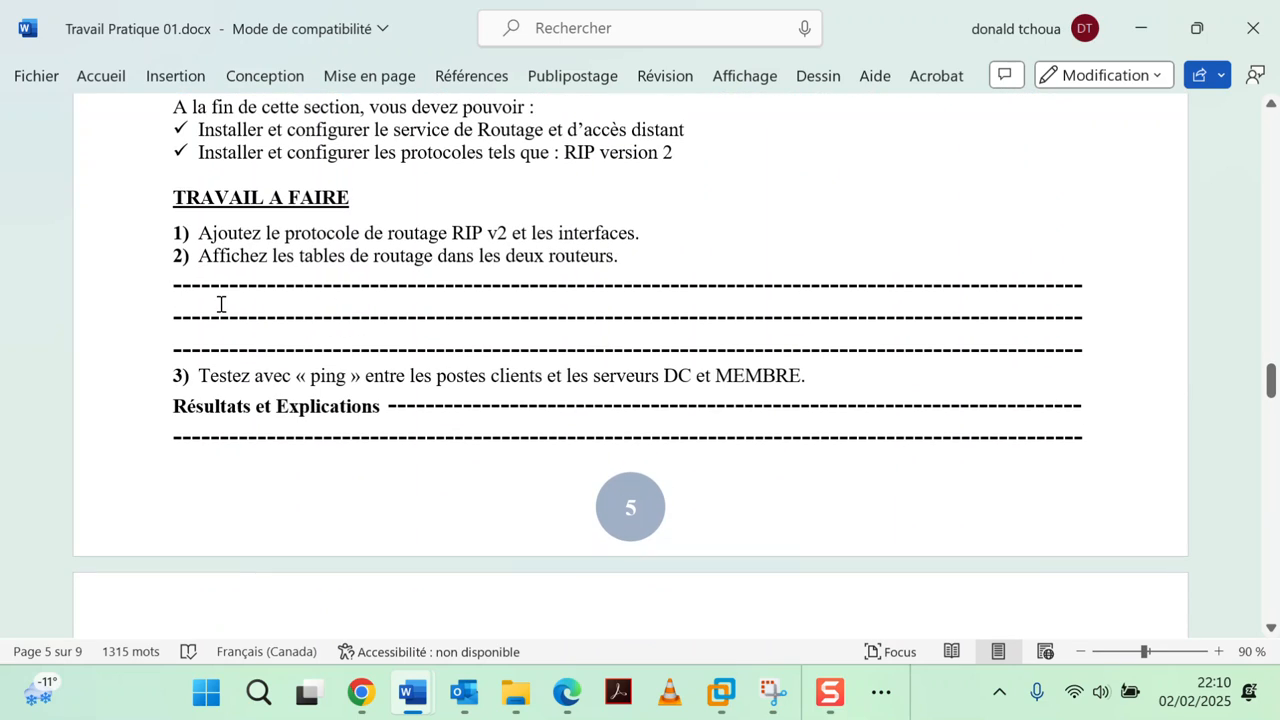
key("Return")
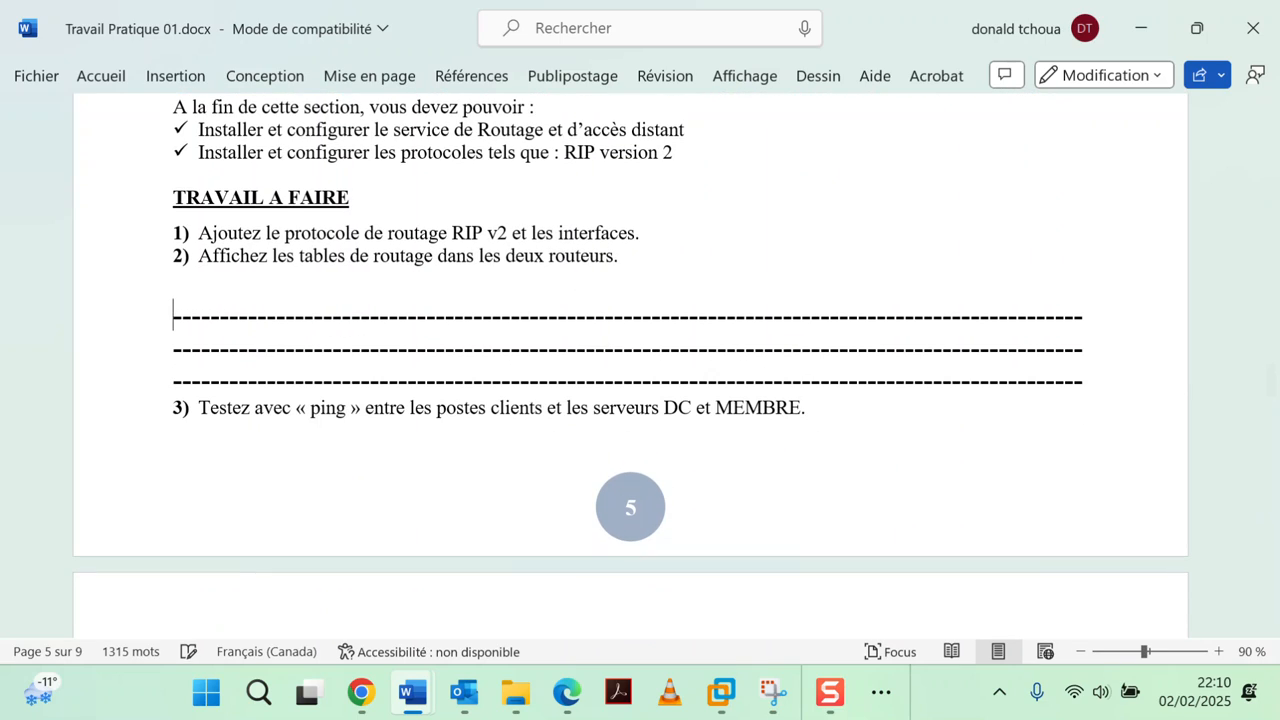
Paste the copied route print output above the dashed answer lines, review its layout, and undo the paste.
key("ctrl+v")
scroll(183, 303, "up", 10)
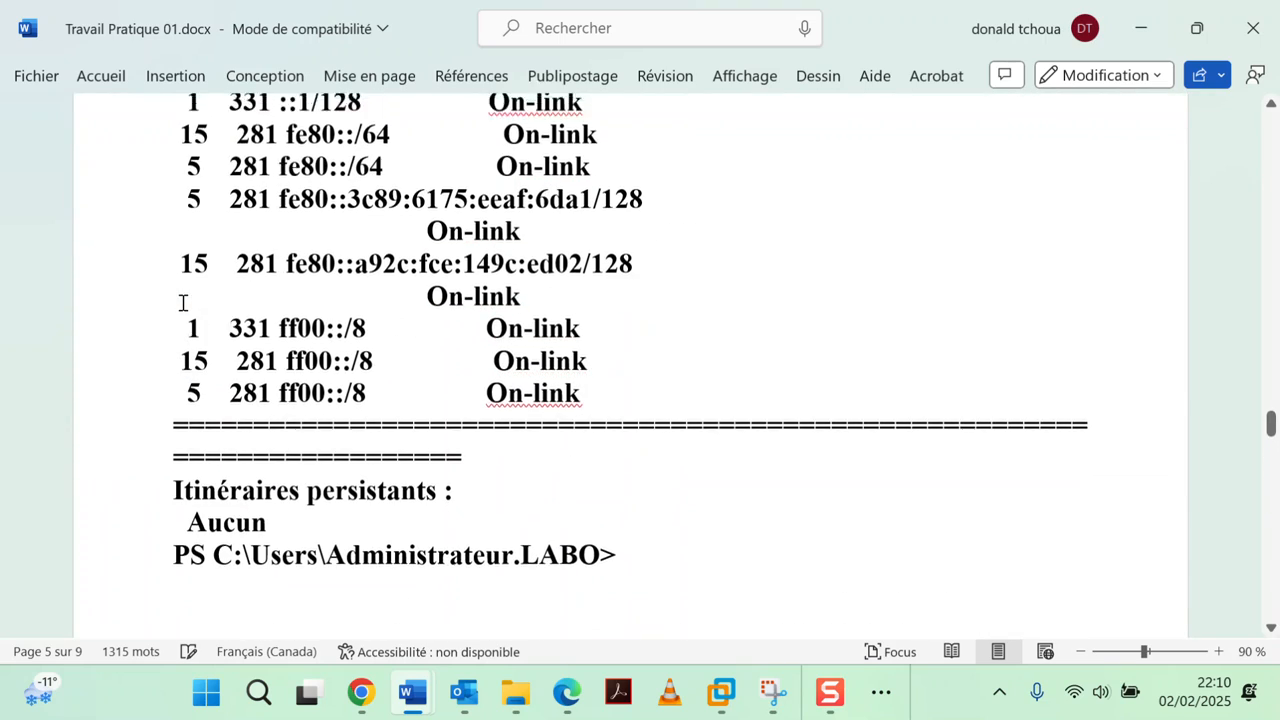
scroll(183, 303, "up", 10)
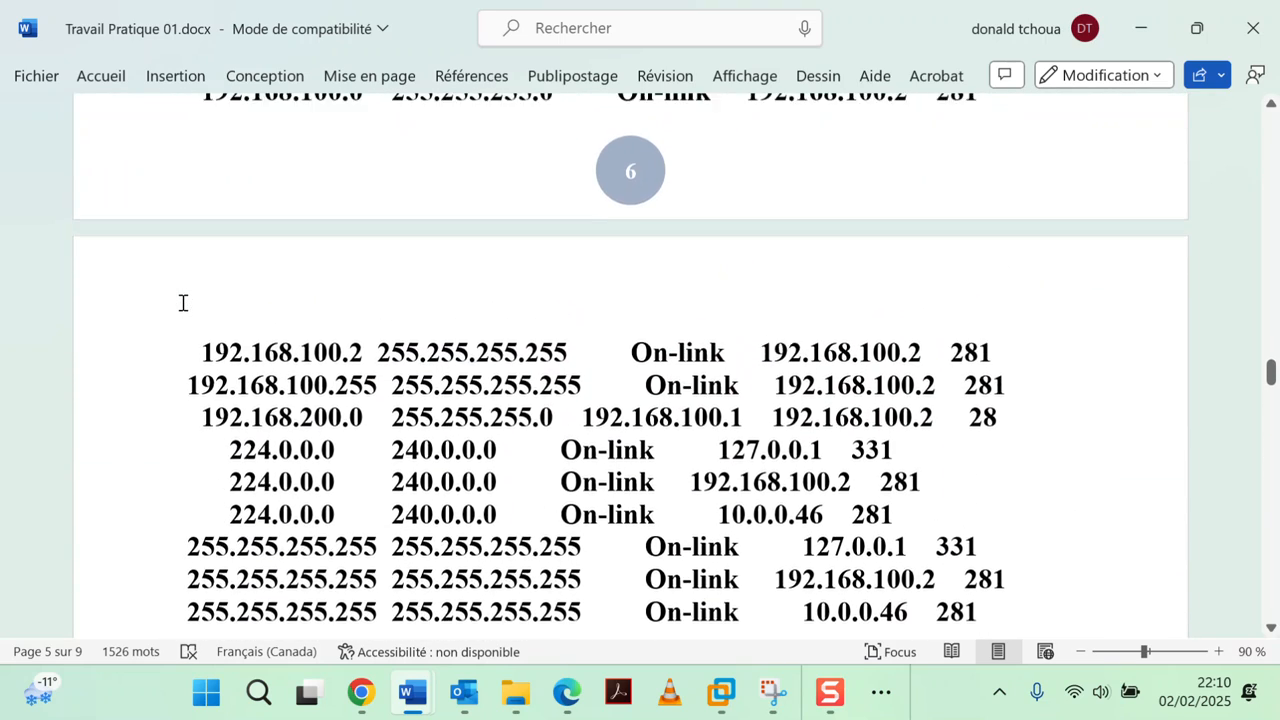
scroll(183, 303, "up", 2)
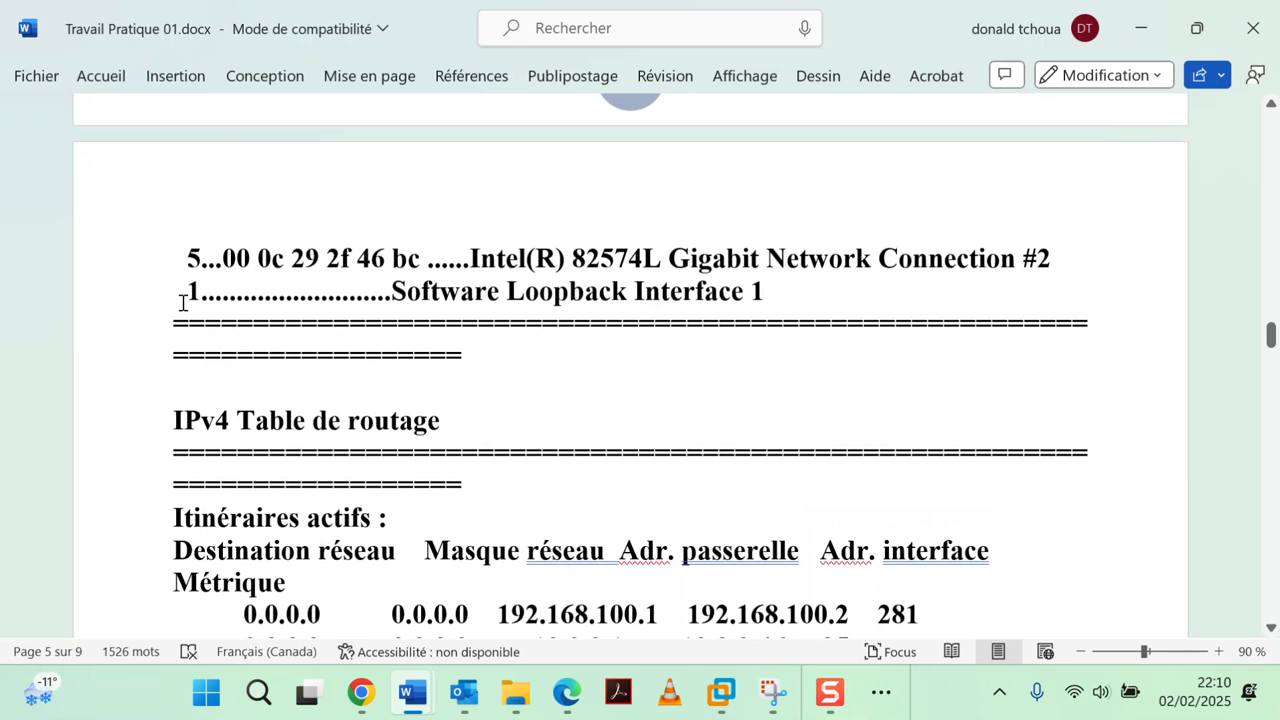
key("ctrl+z")
scroll(183, 303, "up", 3)
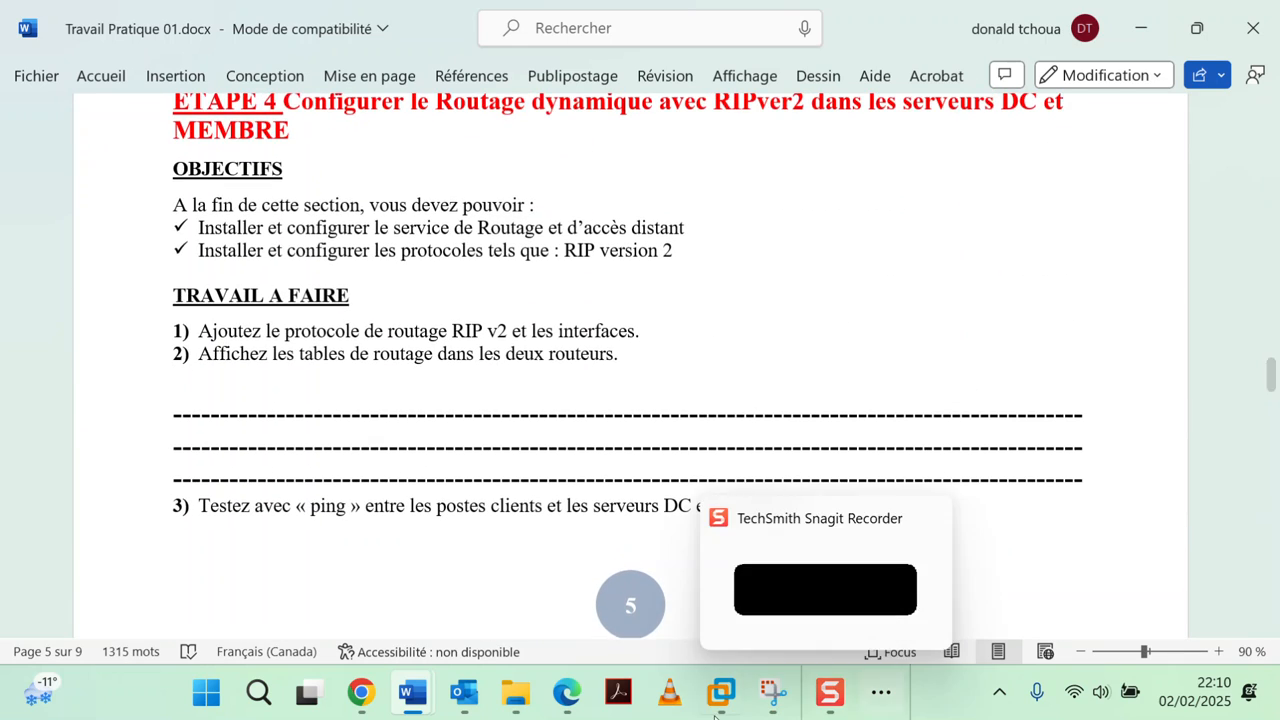
Return to PowerShell on SRVMBR and set its console font size to 18.
mouse_move(722, 692)
left_click(571, 540)
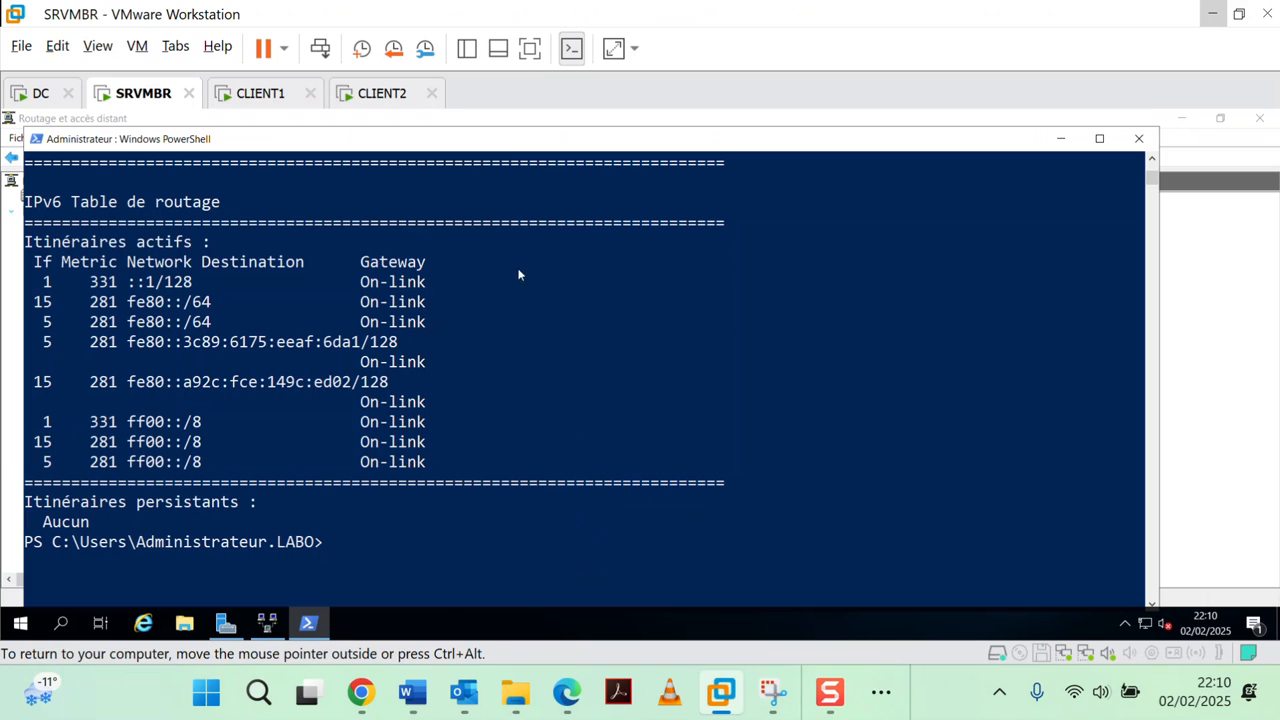
right_click(100, 144)
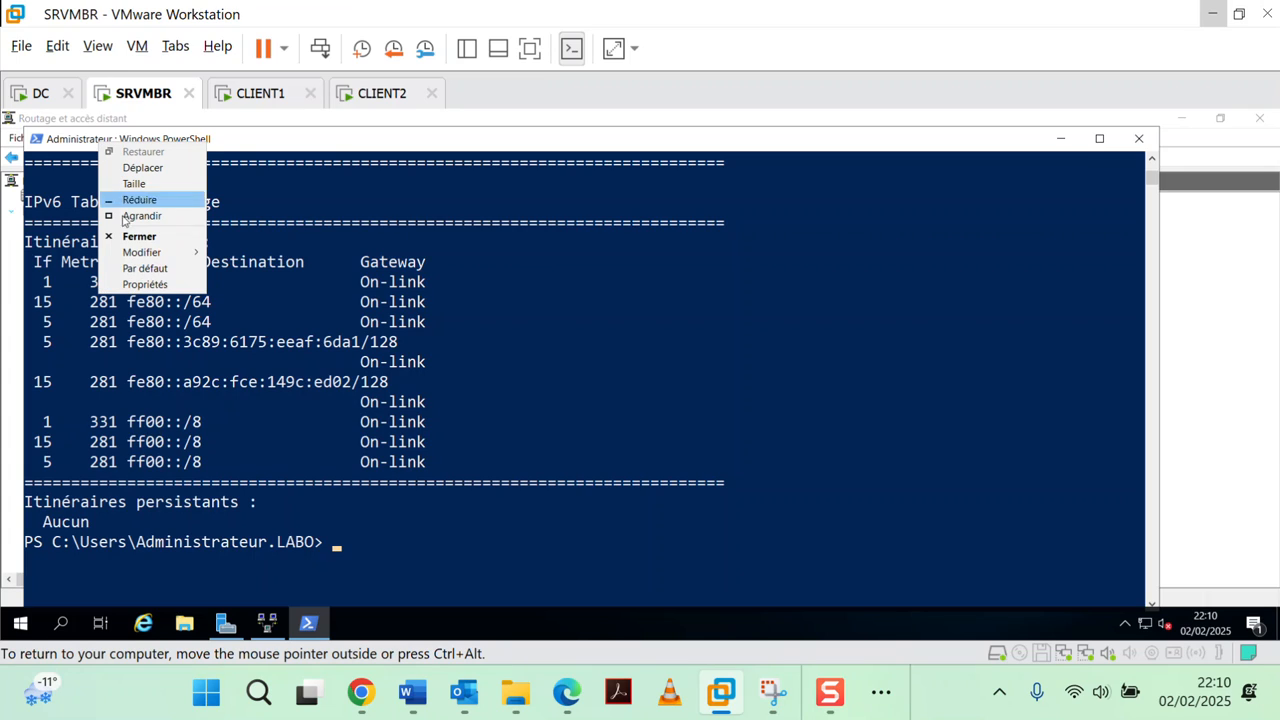
left_click(140, 284)
left_click(105, 178)
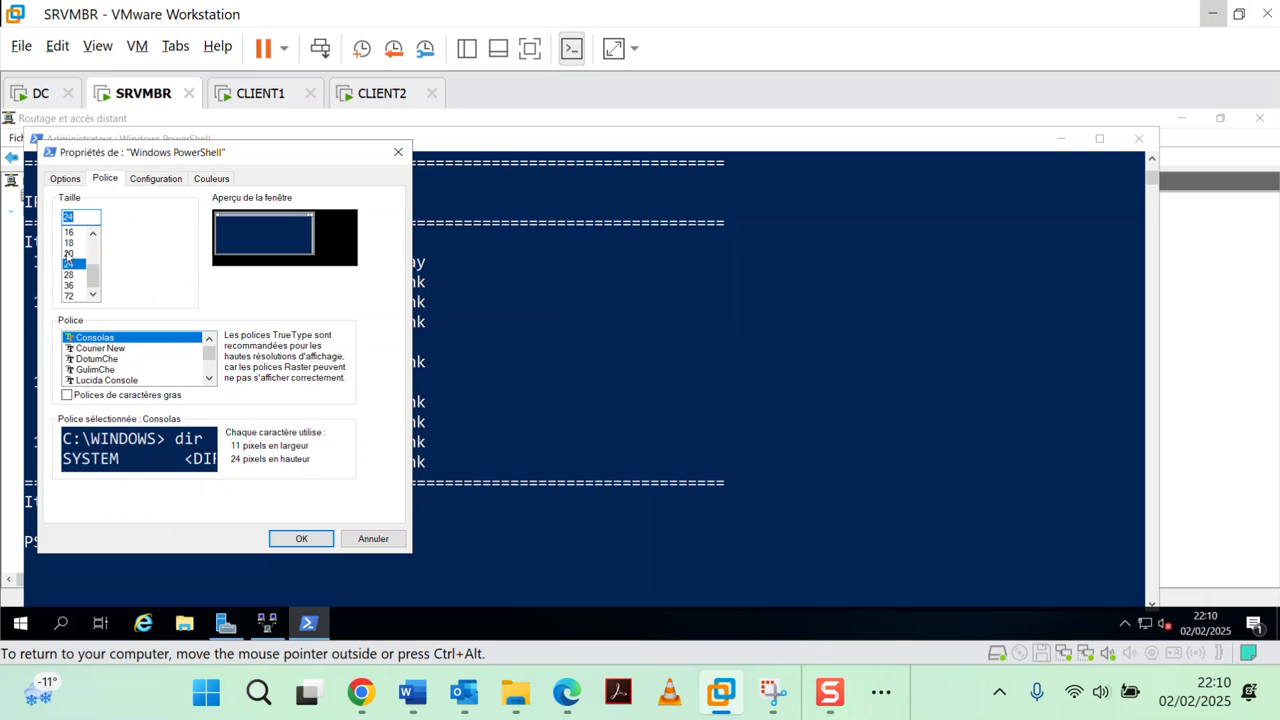
left_click(301, 538)
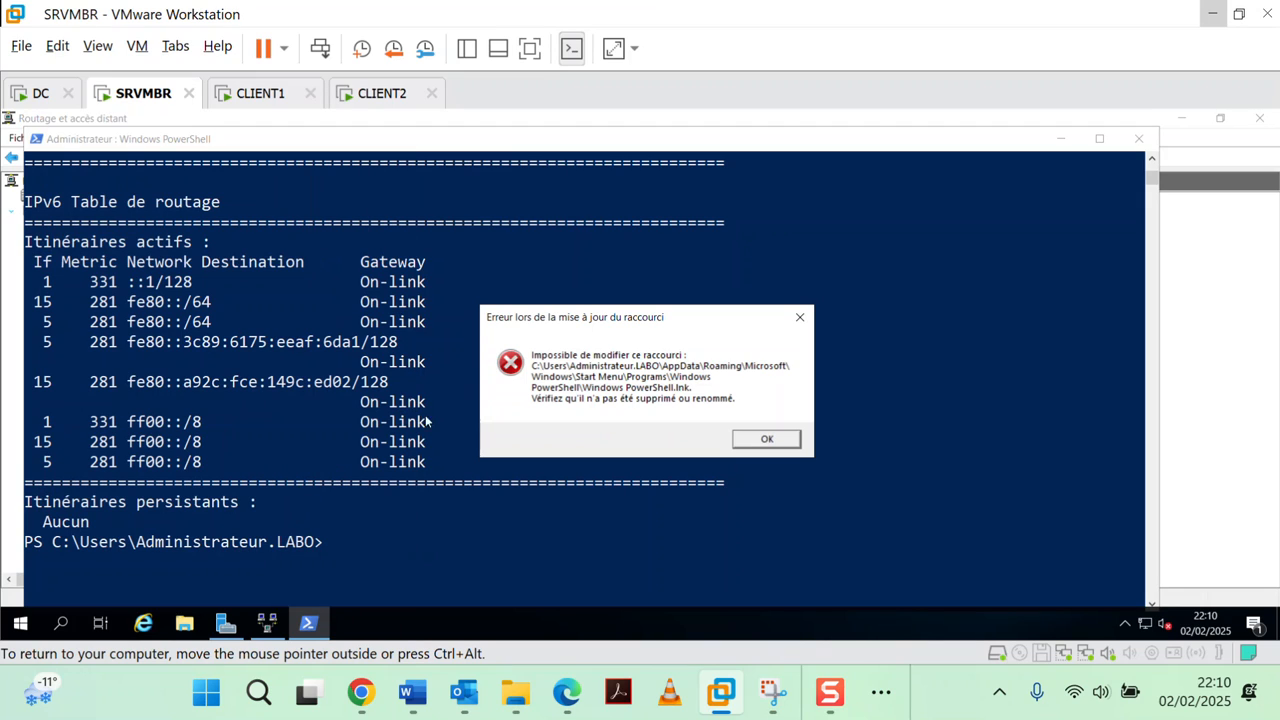
left_click(766, 440)
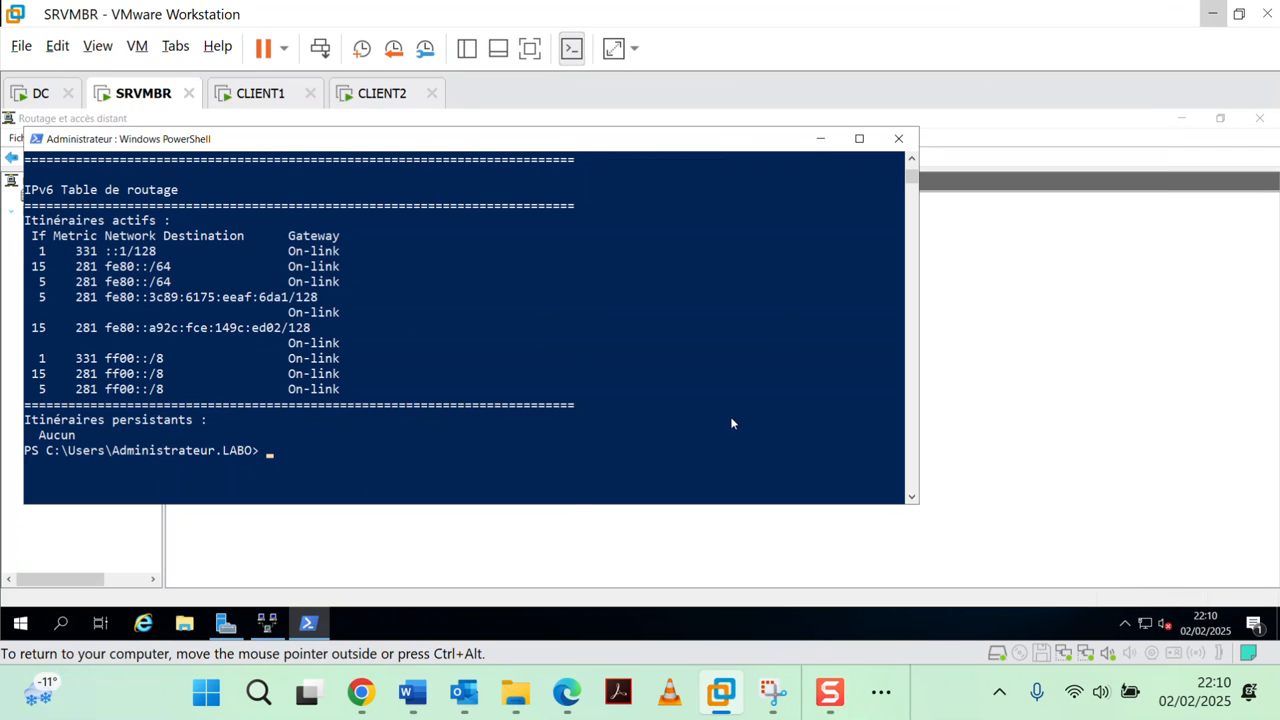
Maximize the PowerShell window, show SRVMBR in full screen, and bring the start of the route print output into view.
scroll(733, 400, "up", 8)
left_click(859, 138)
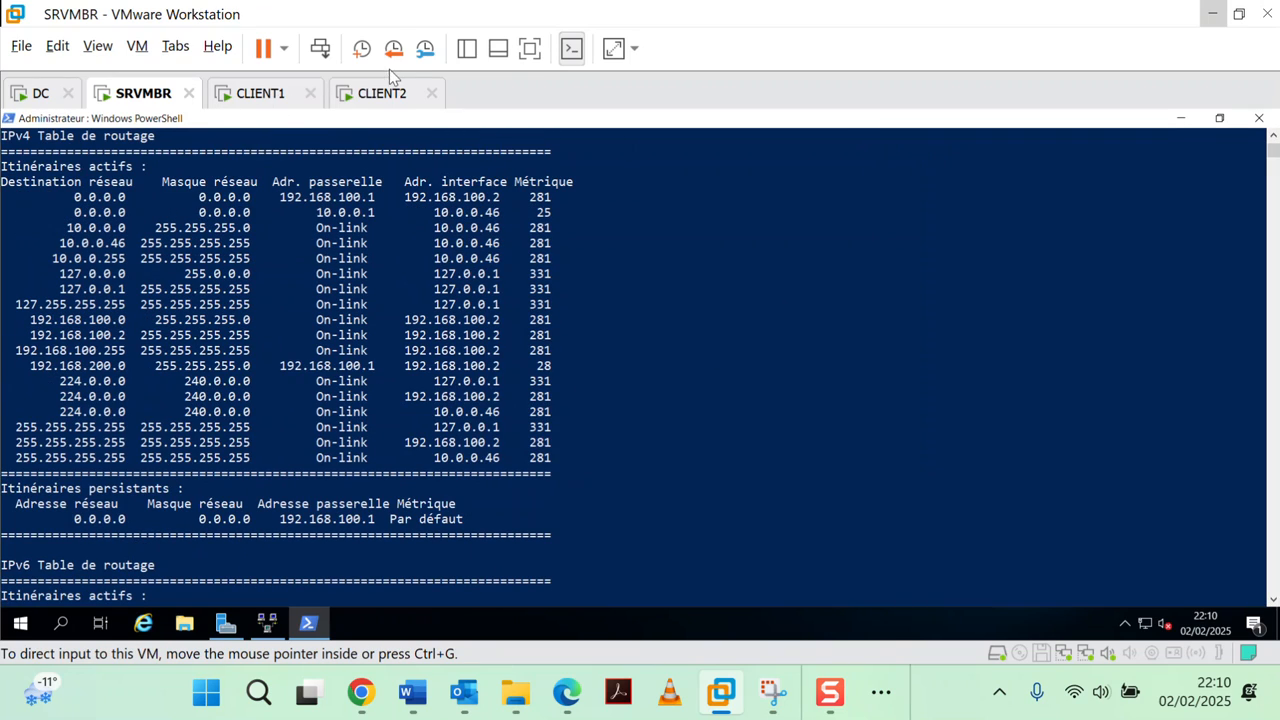
left_click(528, 48)
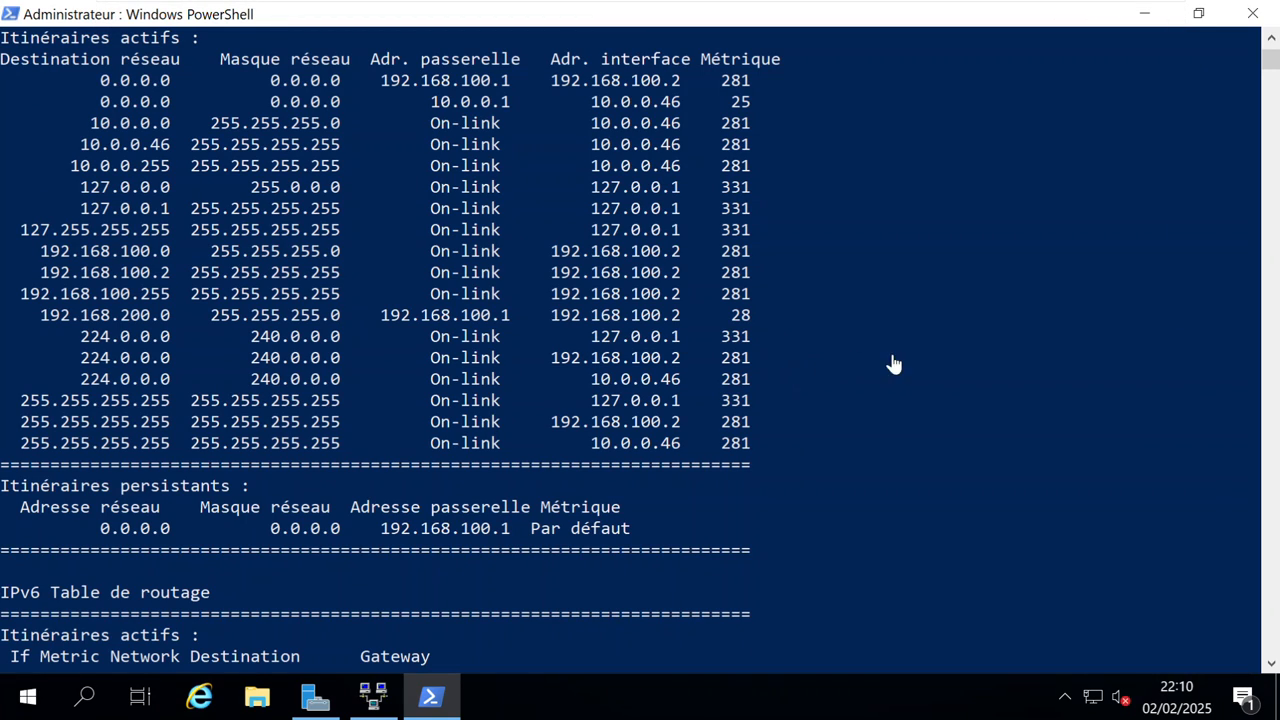
scroll(897, 359, "up", 3)
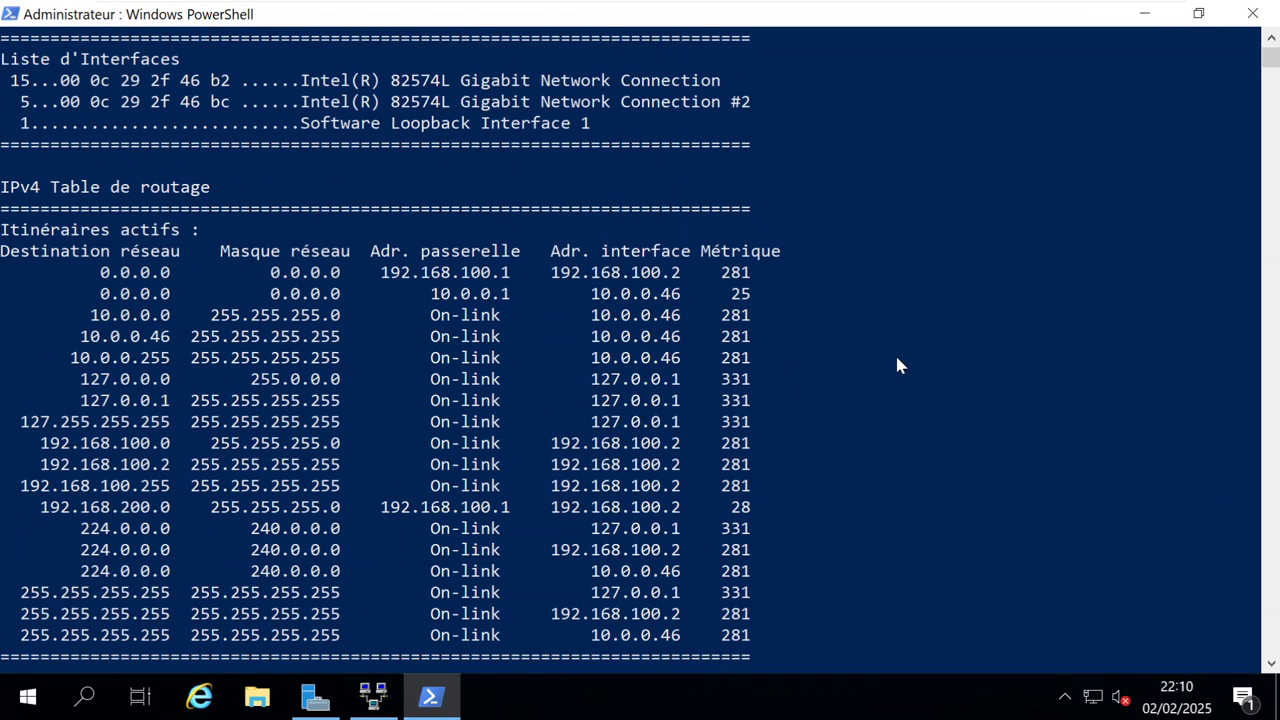
scroll(897, 360, "up", 1)
scroll(897, 368, "down", 1)
scroll(897, 372, "up", 1)
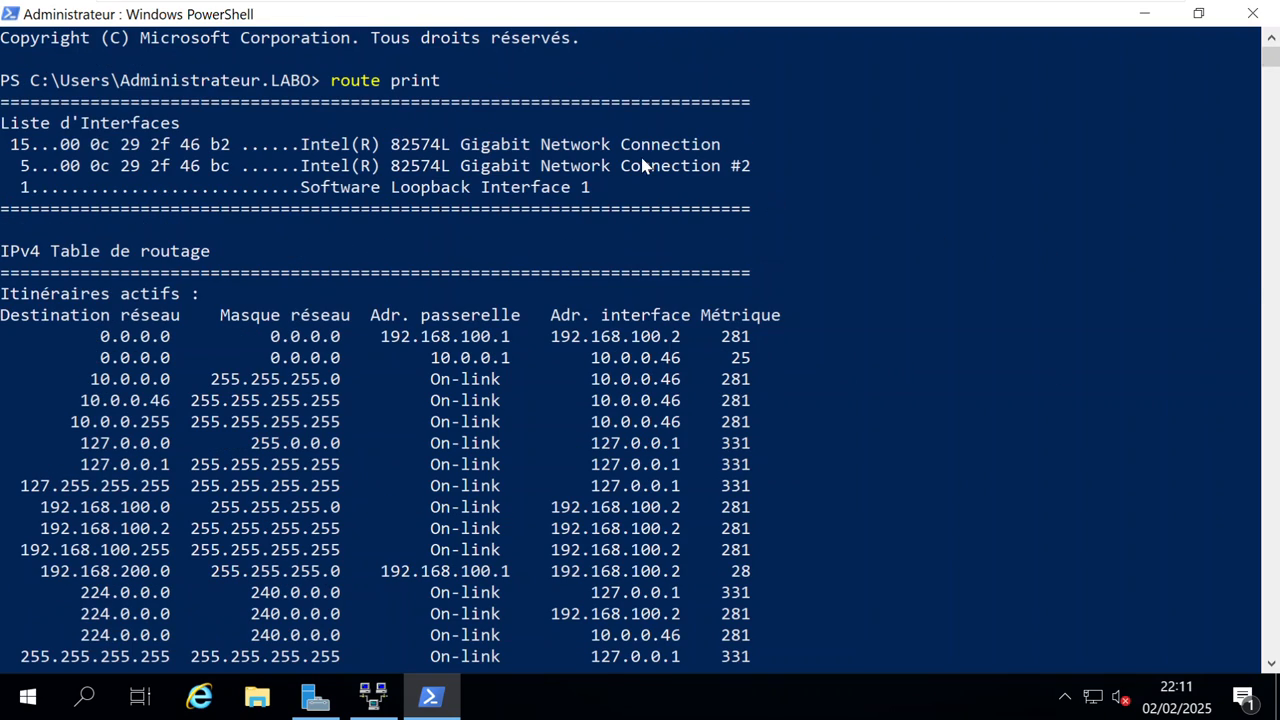
Set the PowerShell console font size to 14 to fit the whole IPv4 routing table on screen.
right_click(68, 17)
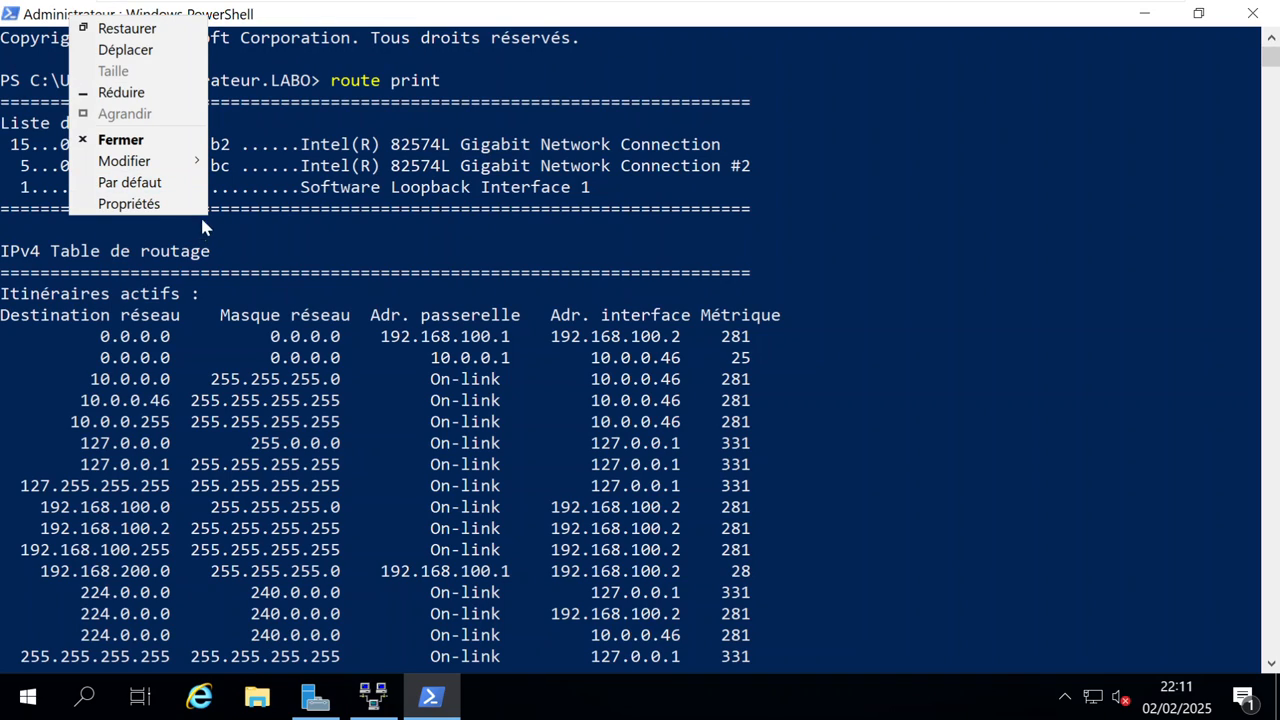
left_click(130, 204)
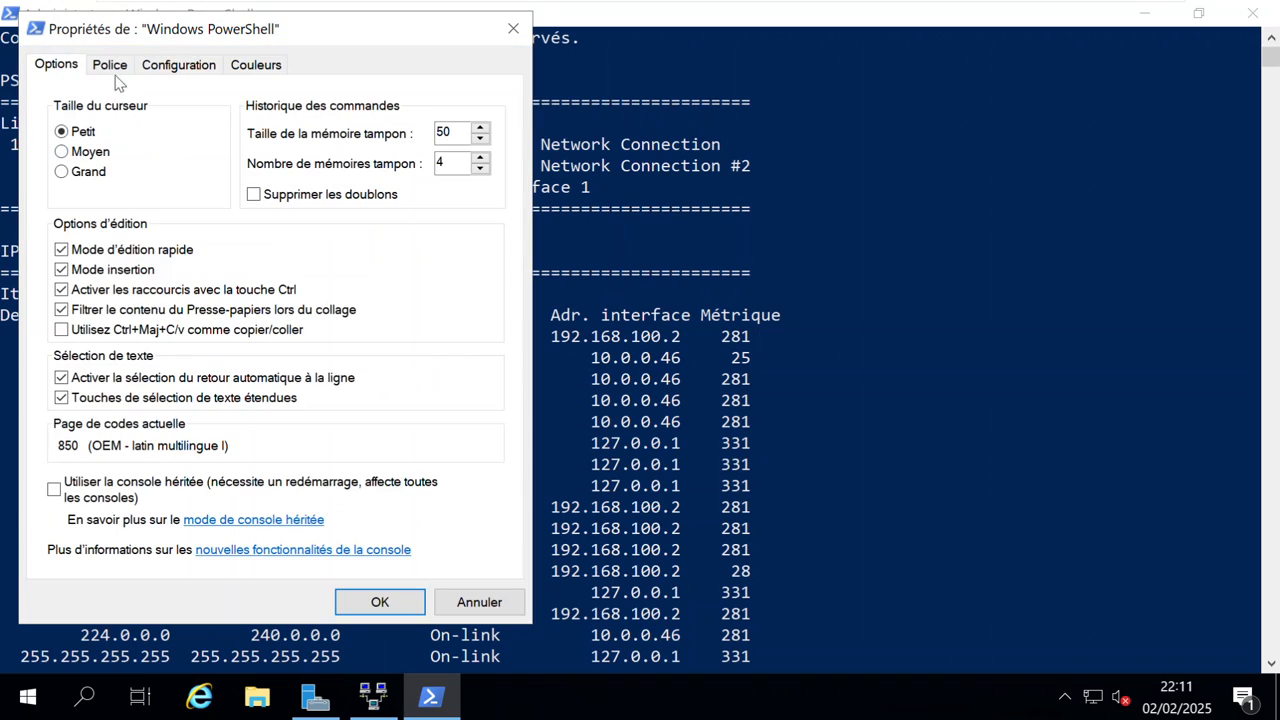
left_click(112, 68)
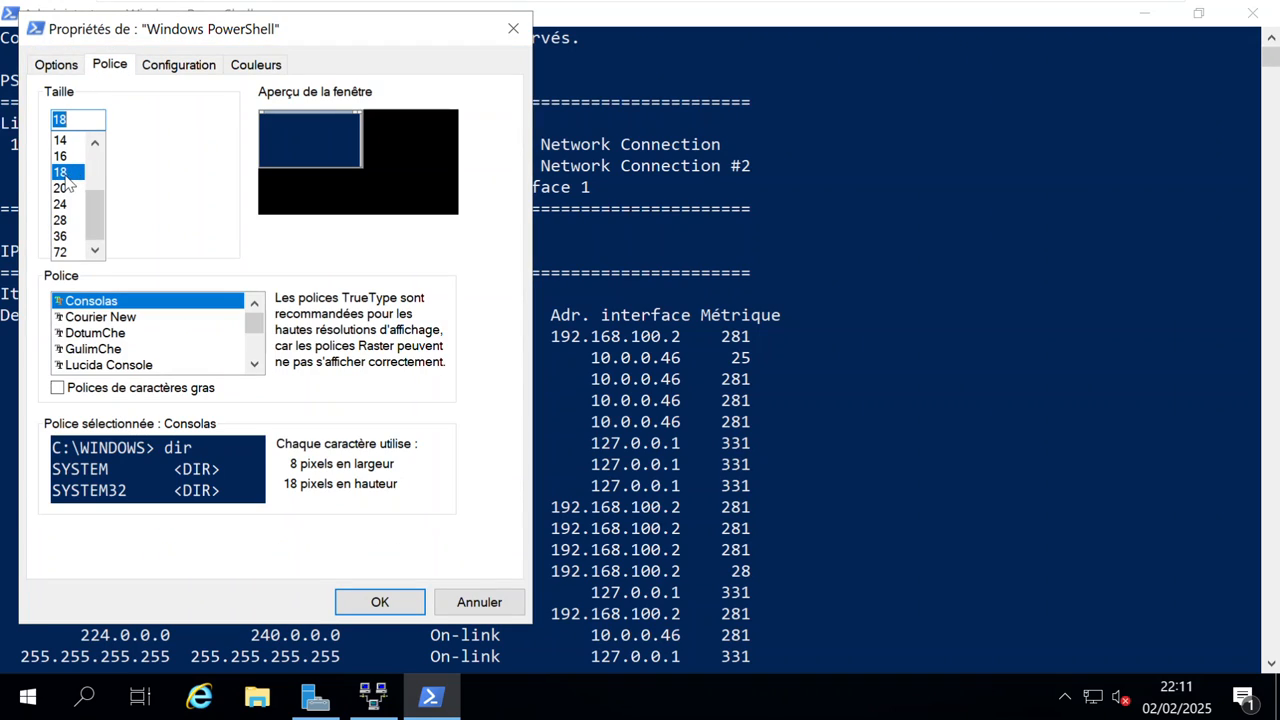
left_click(62, 146)
left_click(375, 601)
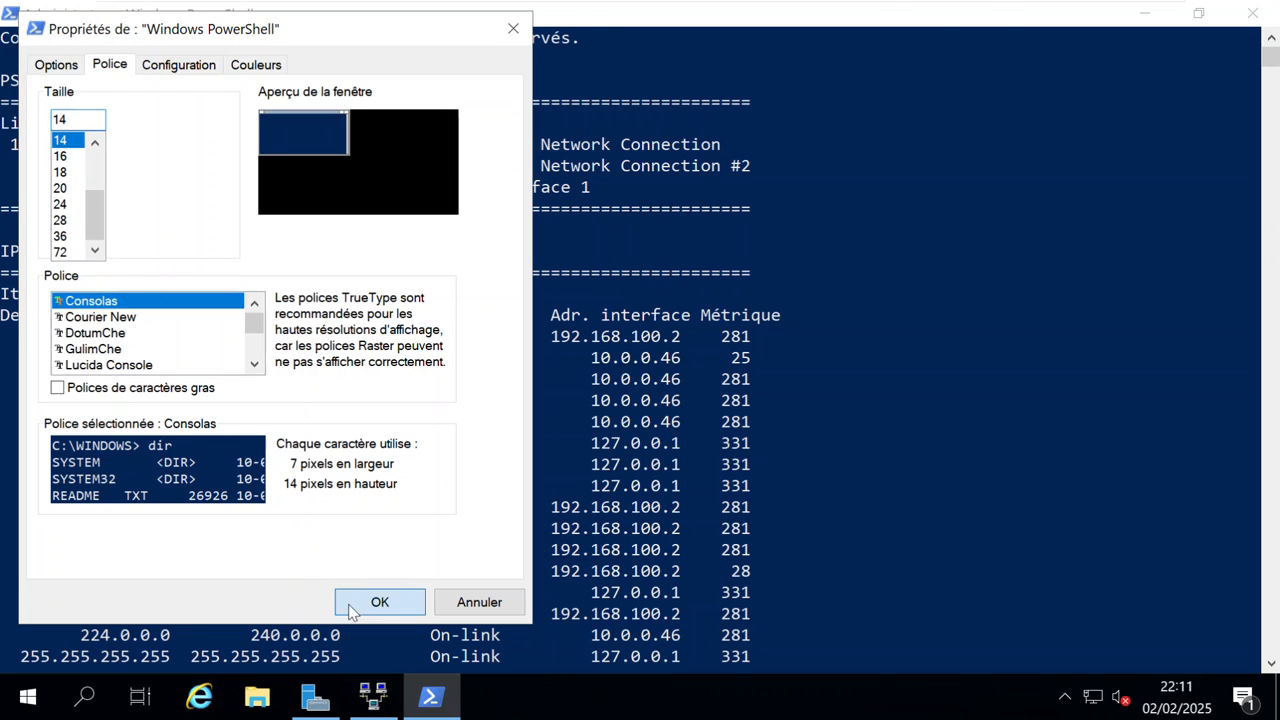
left_click(947, 13)
left_click(834, 41)
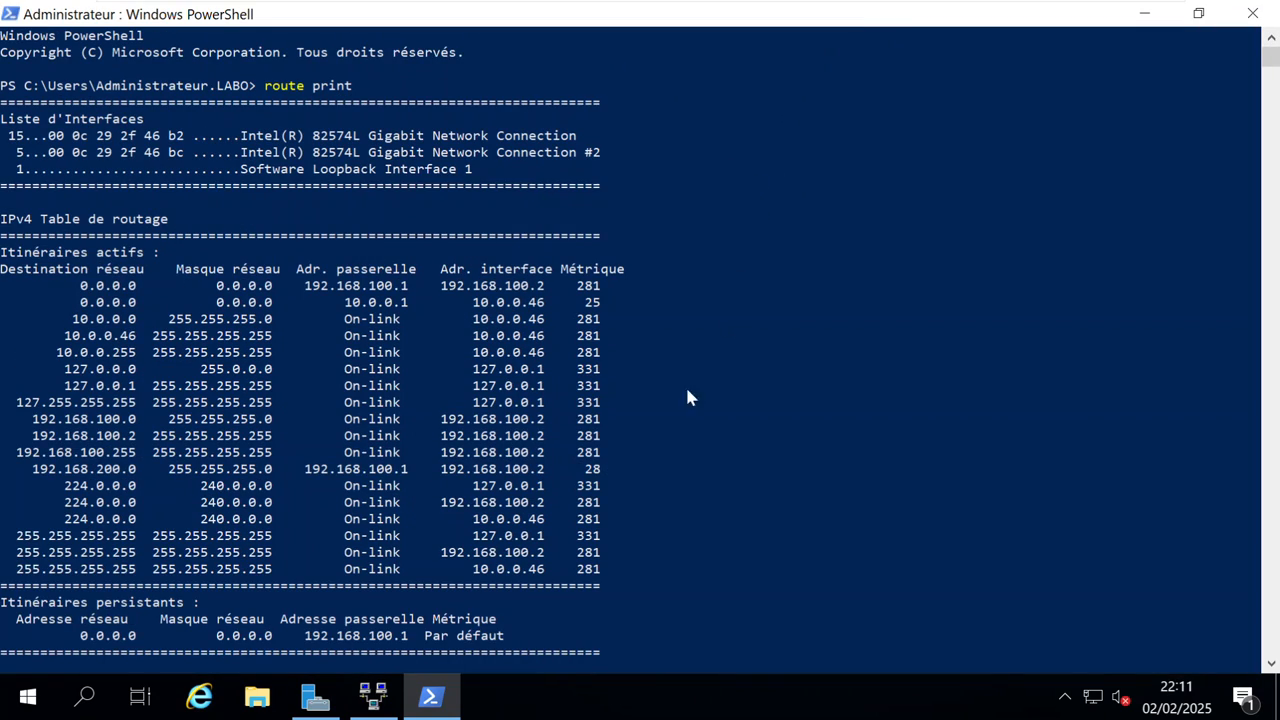
Try to find a screen capture tool on SRVMBR by searching for "capture".
left_click(24, 697)
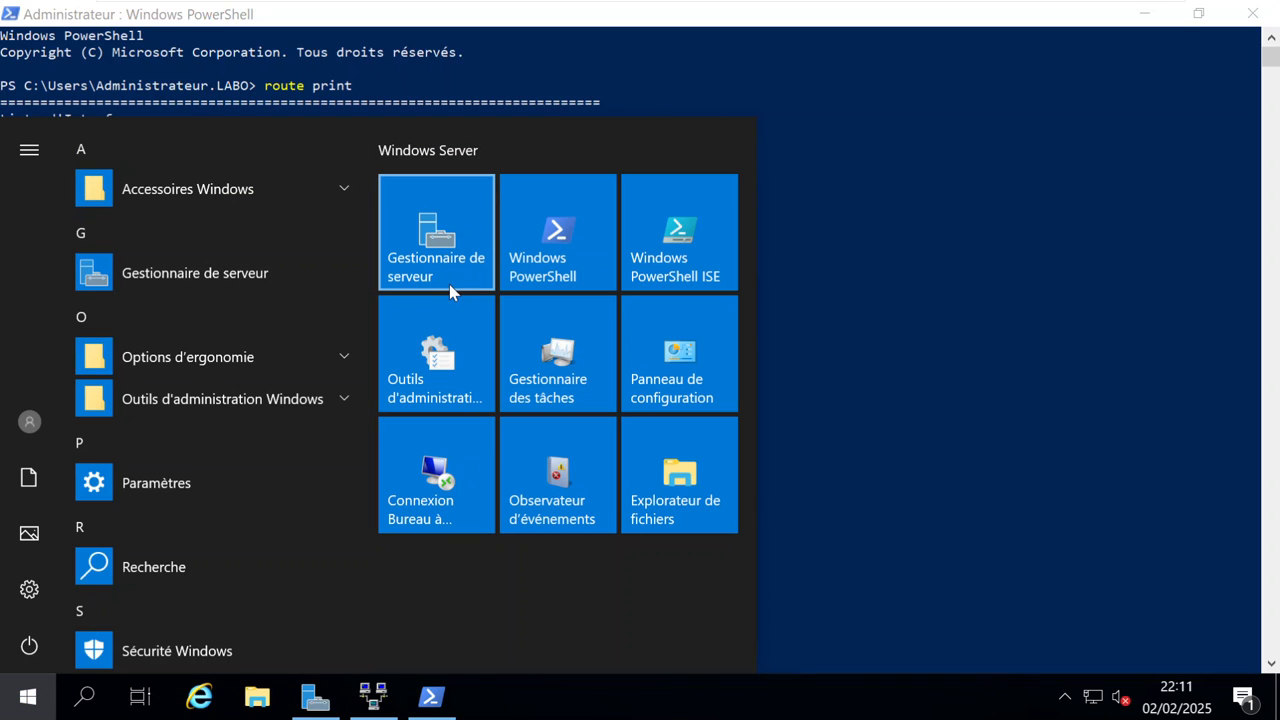
type("cap")
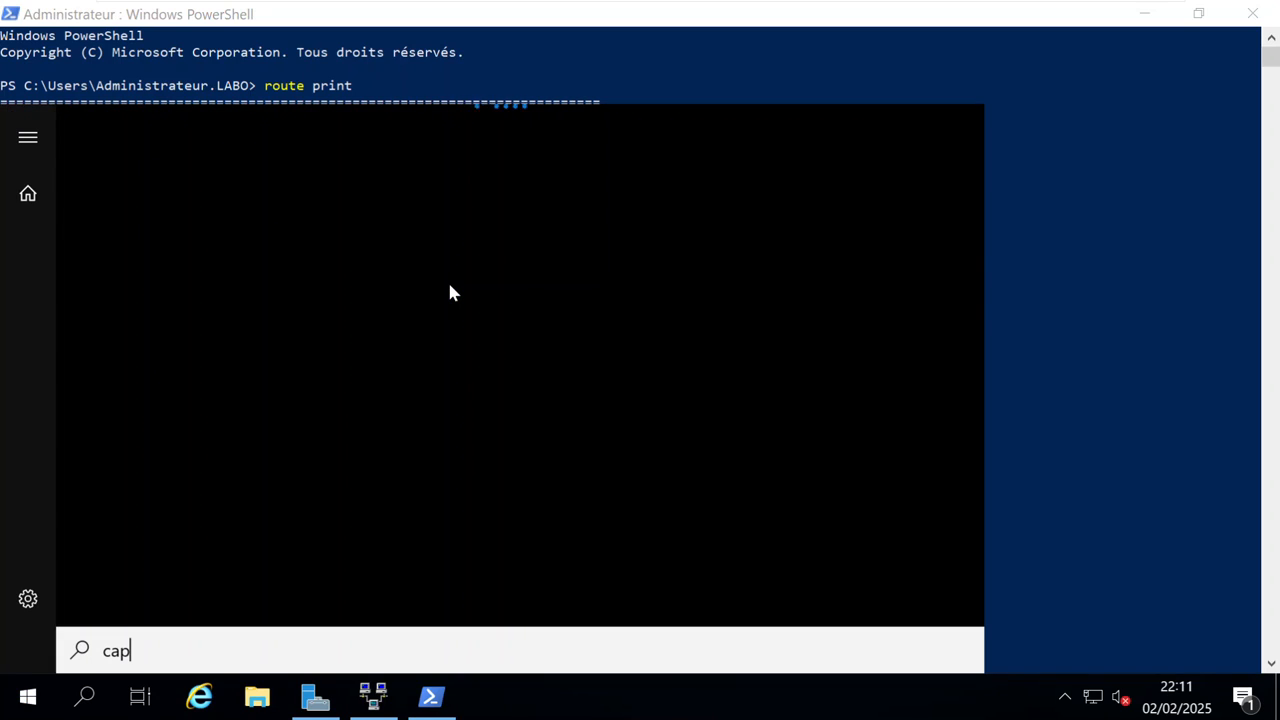
type("ture")
key("BackSpace")
key("BackSpace")
key("BackSpace")
key("BackSpace")
key("BackSpace")
key("BackSpace")
key("BackSpace")
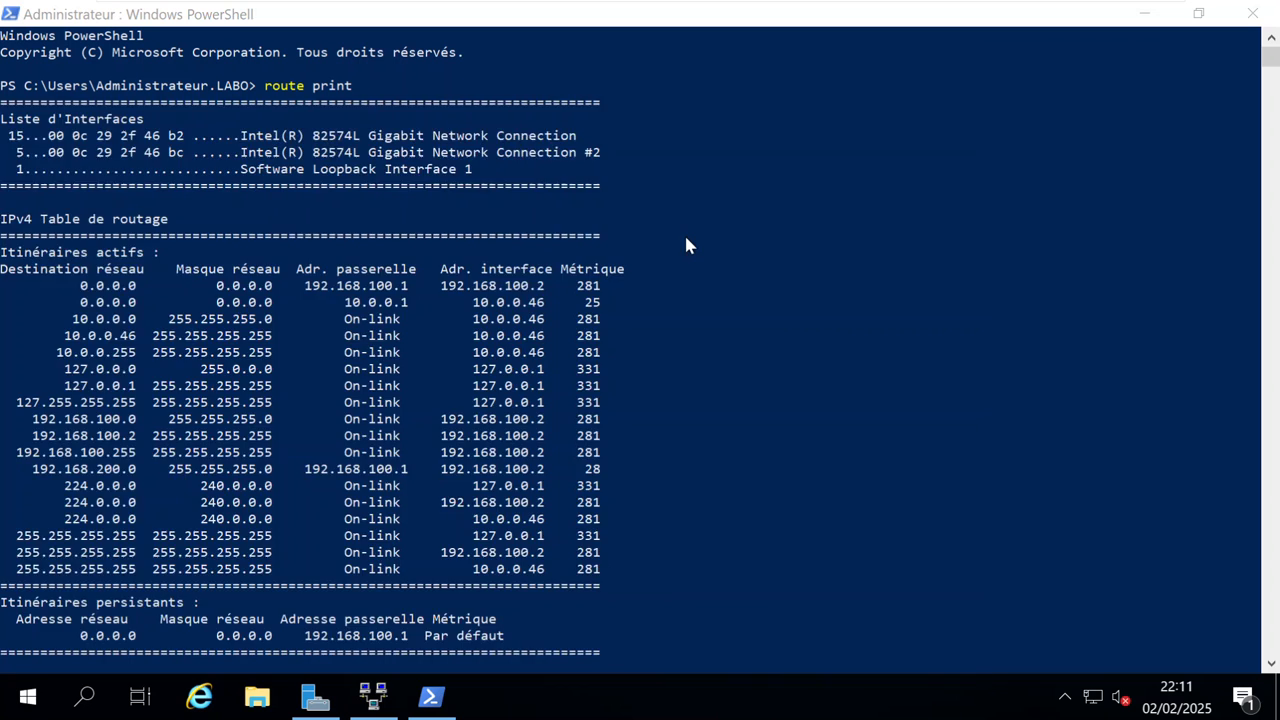
Try to find the screen capture tool by searching for "outil" and browsing the list of installed programs.
type("outil")
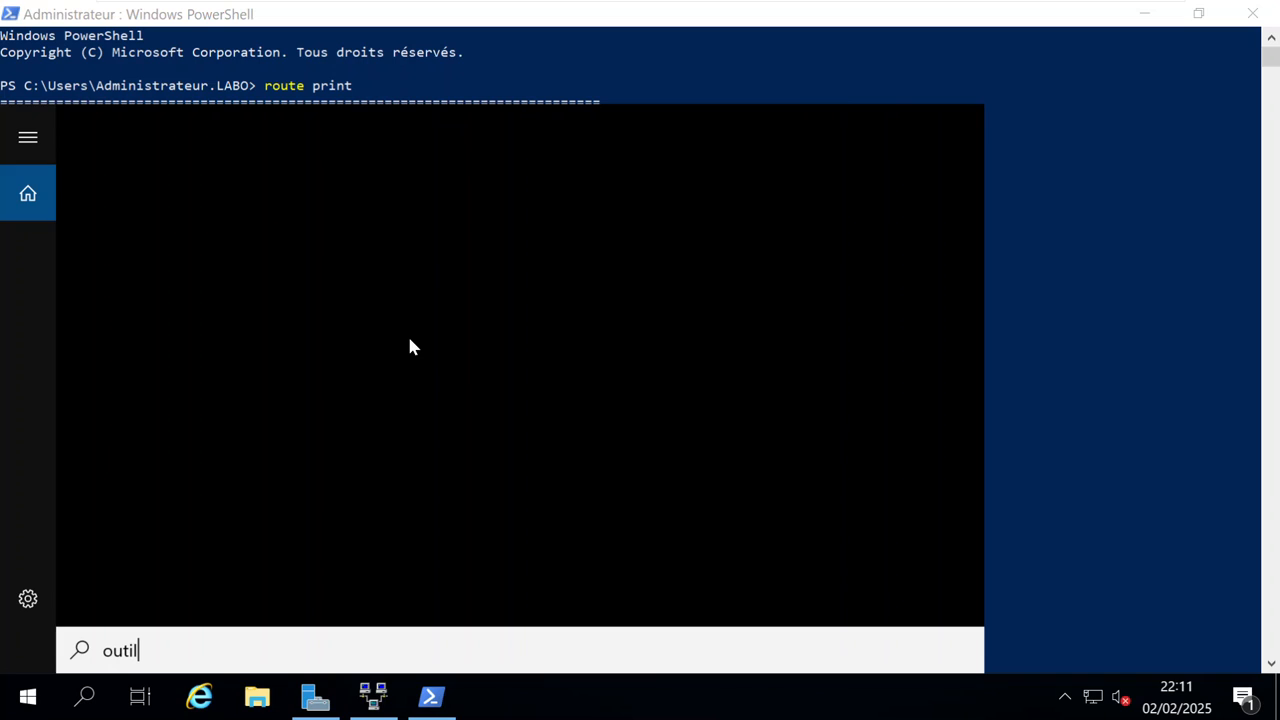
left_click(22, 703)
left_click(22, 703)
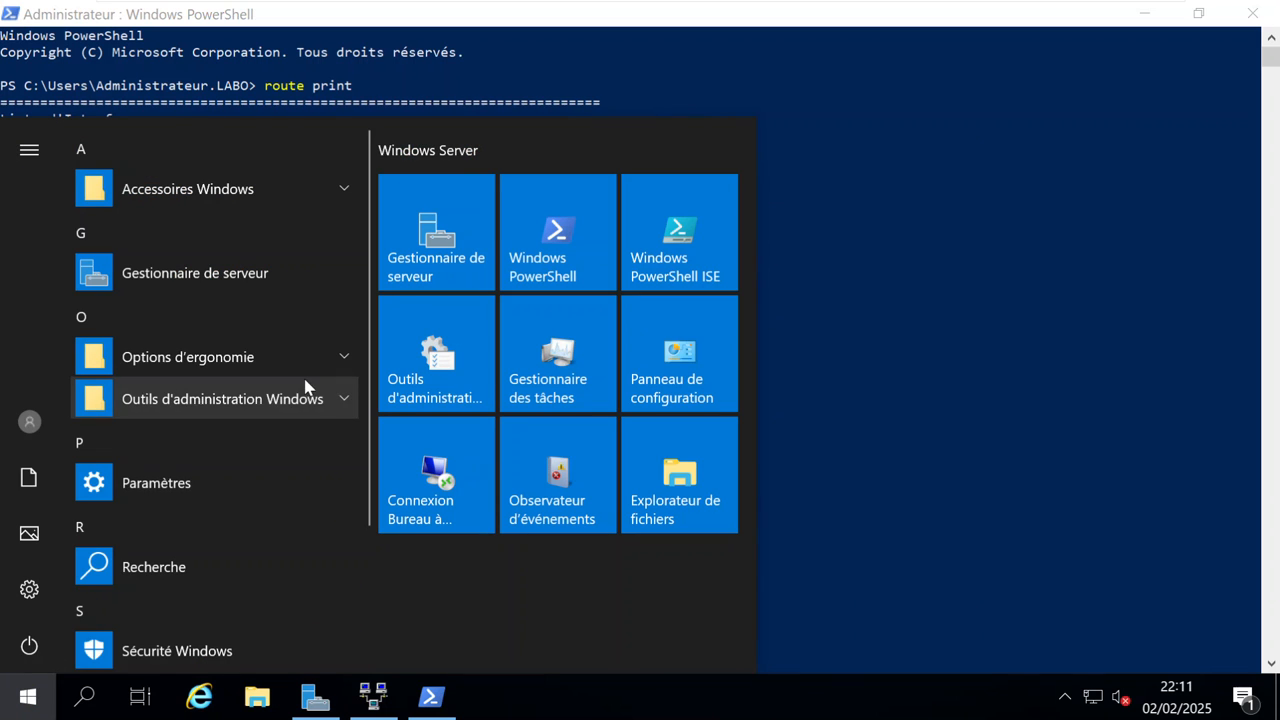
scroll(303, 381, "down", 3)
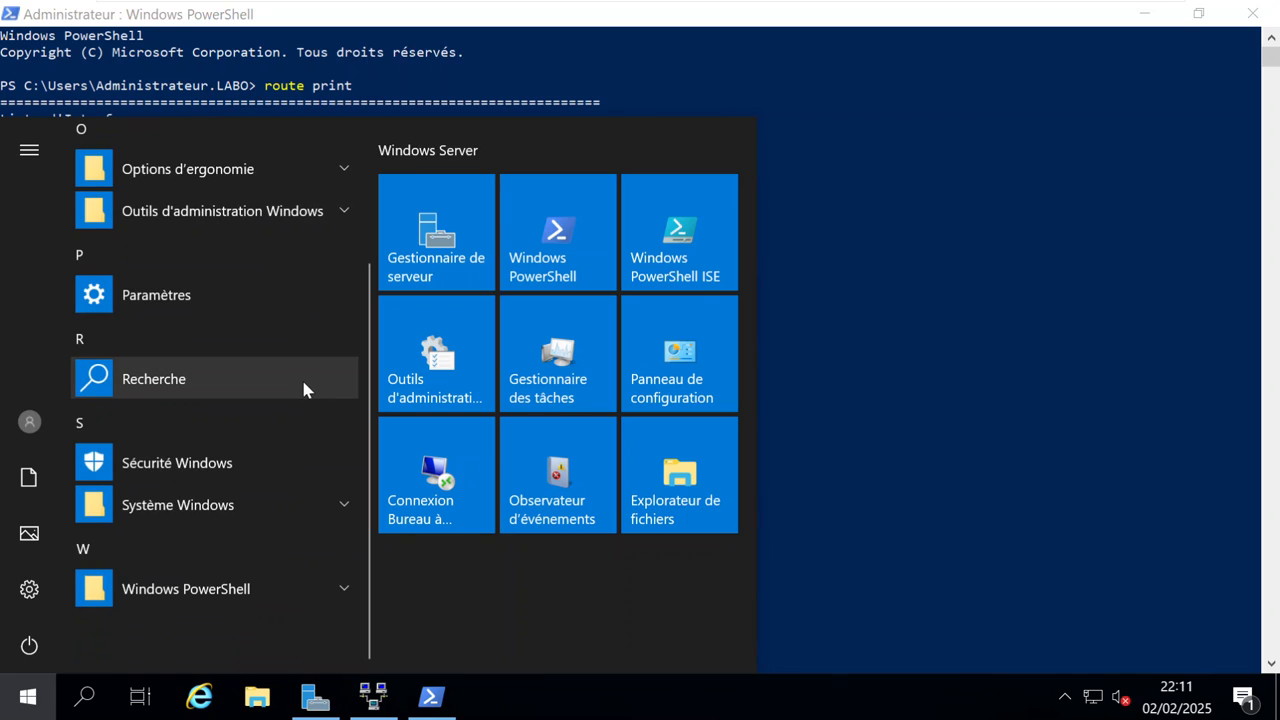
scroll(301, 377, "up", 2)
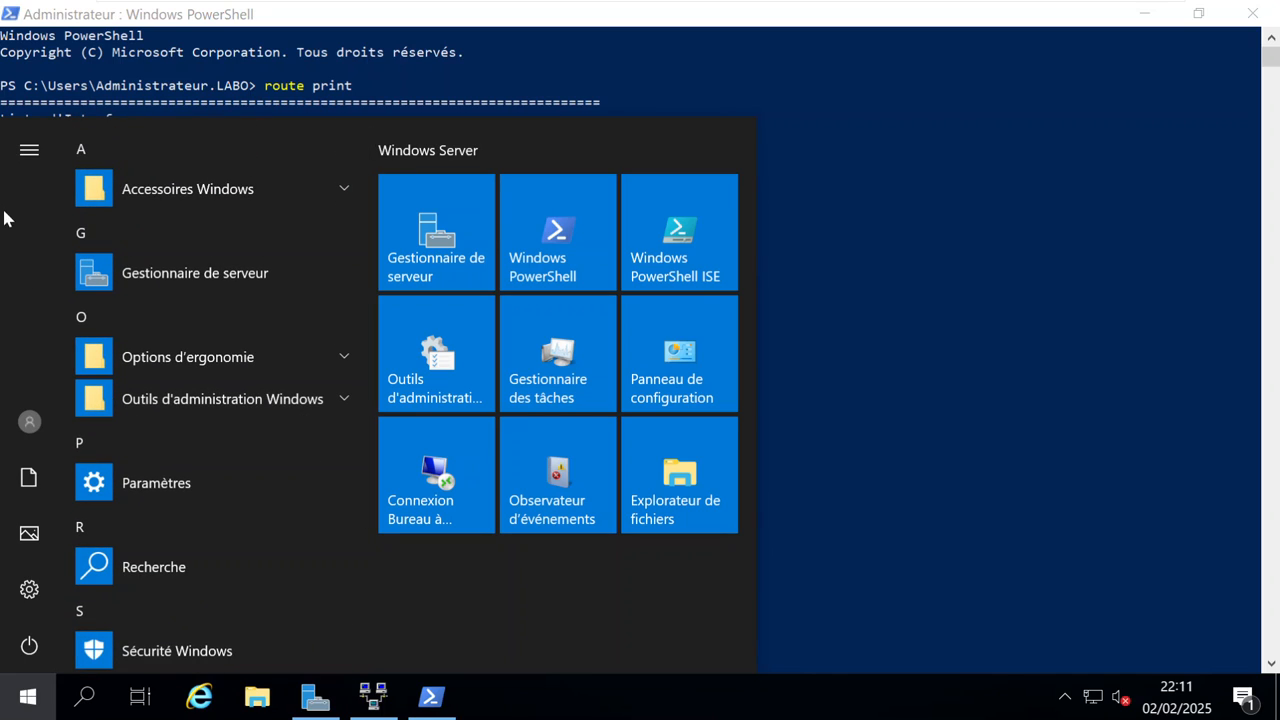
left_click(43, 150)
left_click(43, 151)
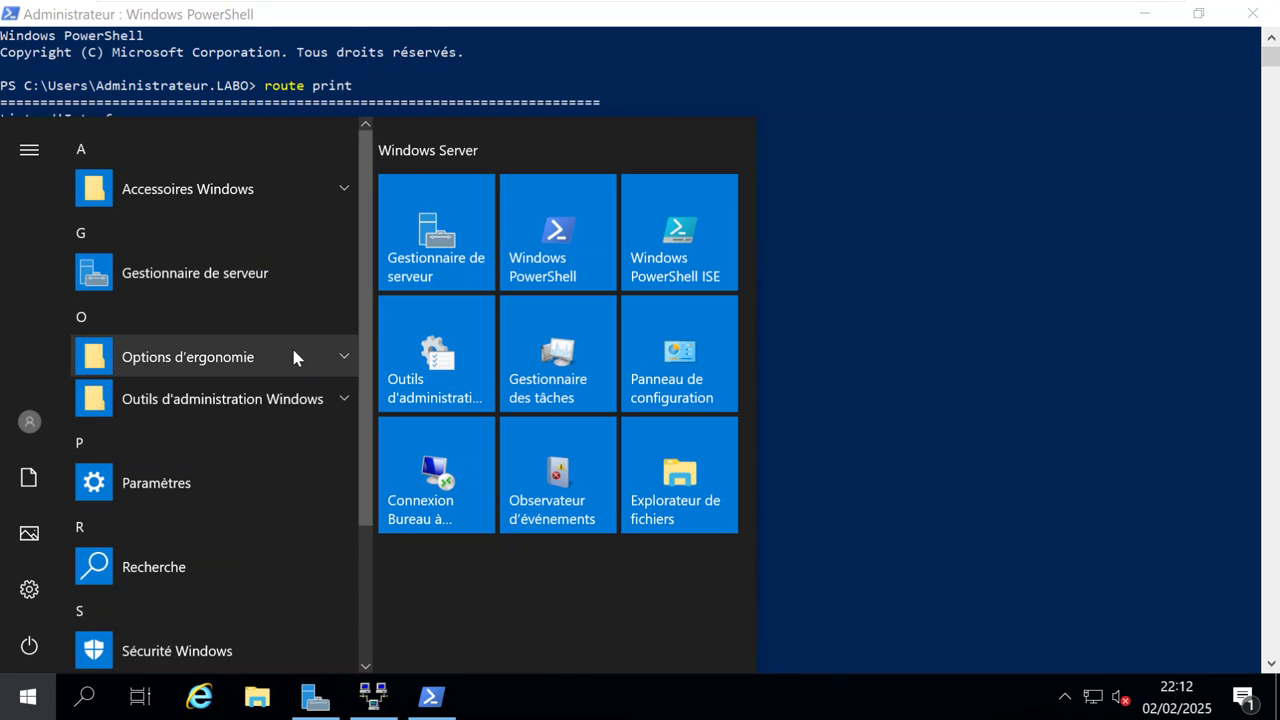
scroll(294, 360, "down", 2)
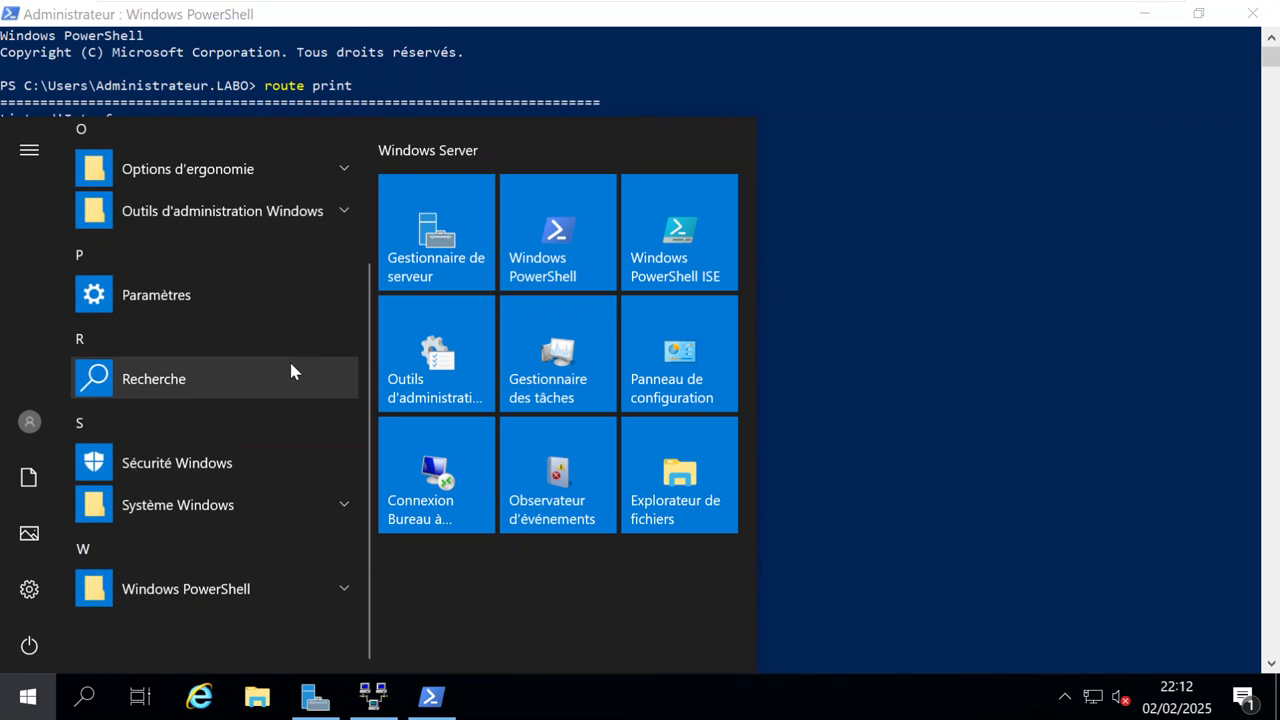
scroll(292, 370, "up", 3)
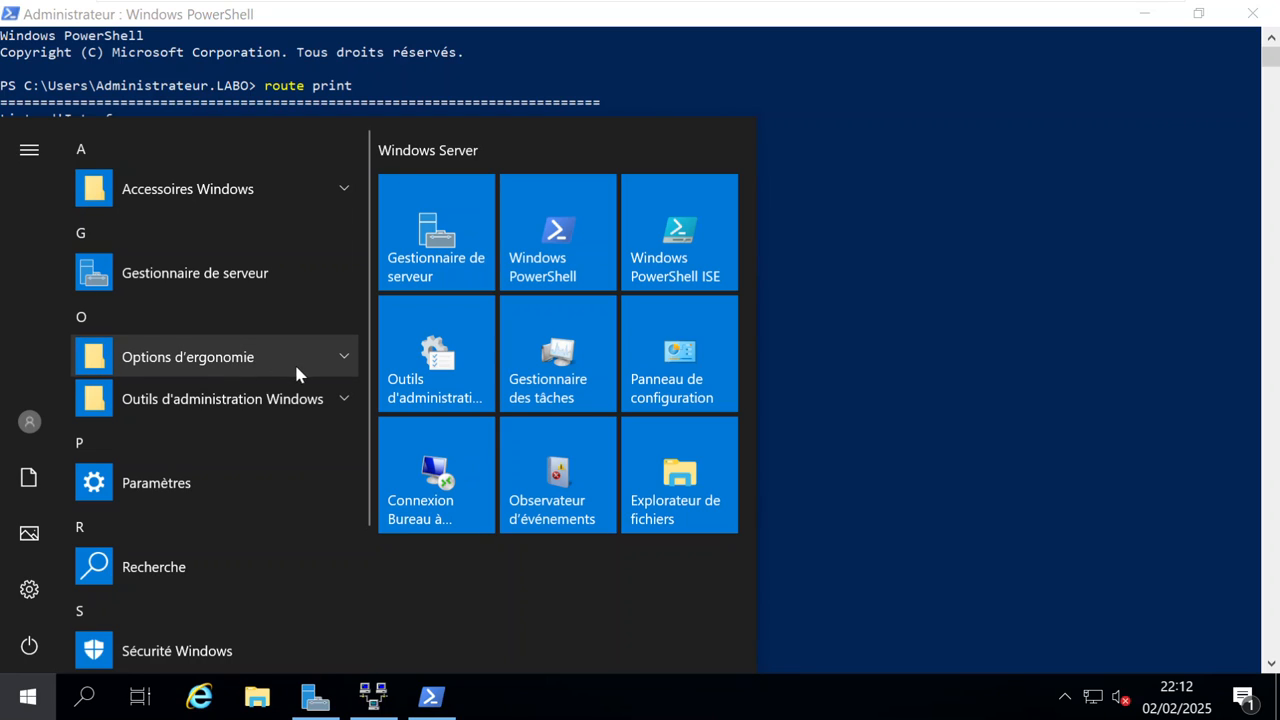
left_click(992, 442)
Find Outil Capture d'écran by searching for "capture" and snip the route print output from the command through the IPv4 persistent routes.
left_click(84, 697)
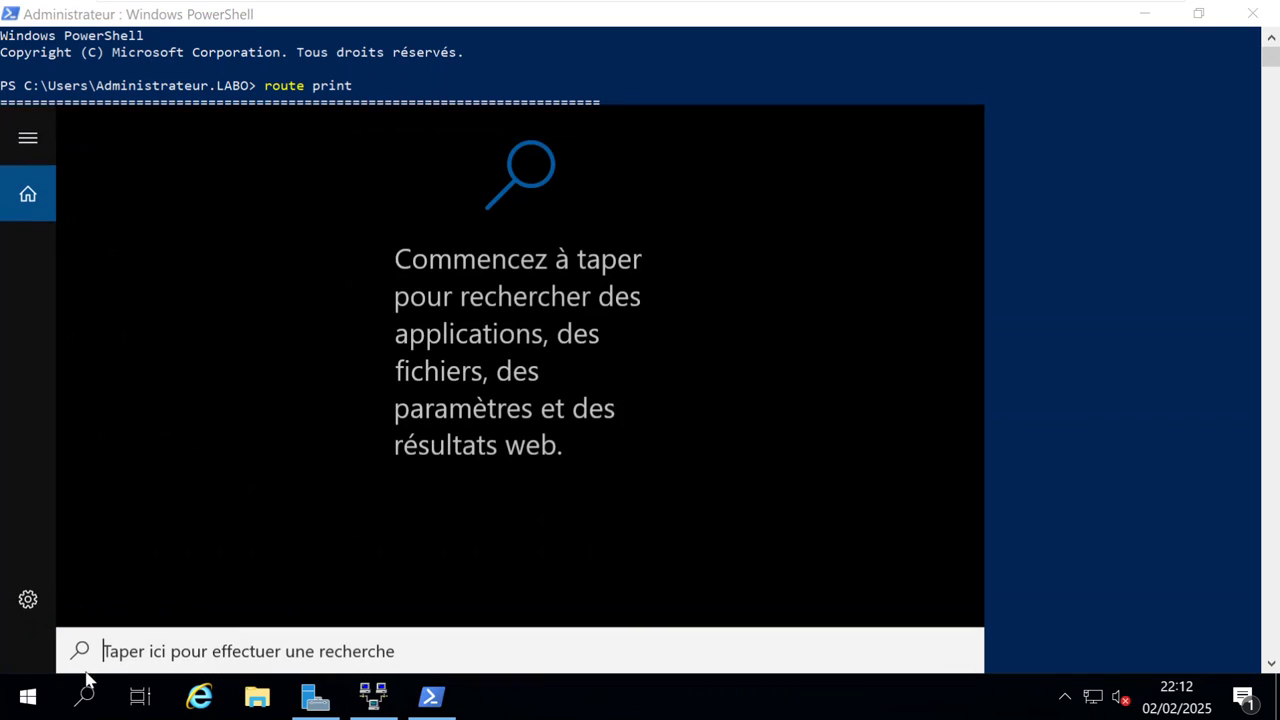
type("capture")
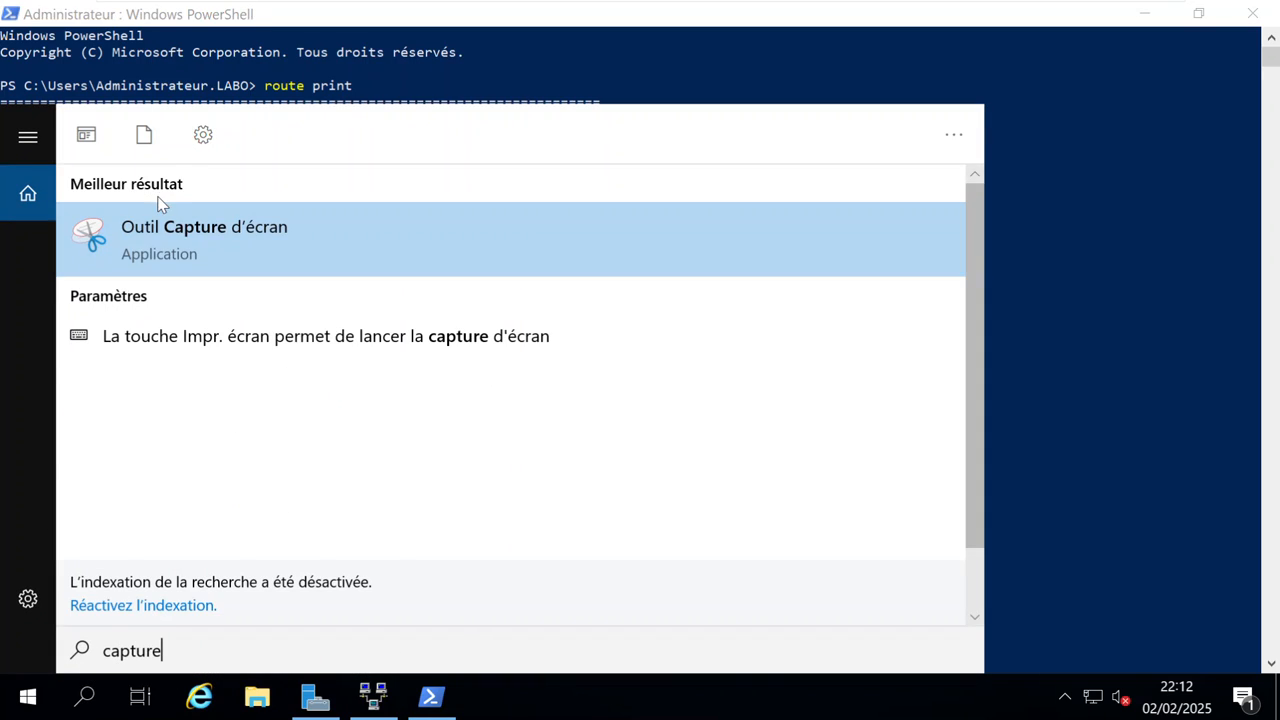
left_click(238, 252)
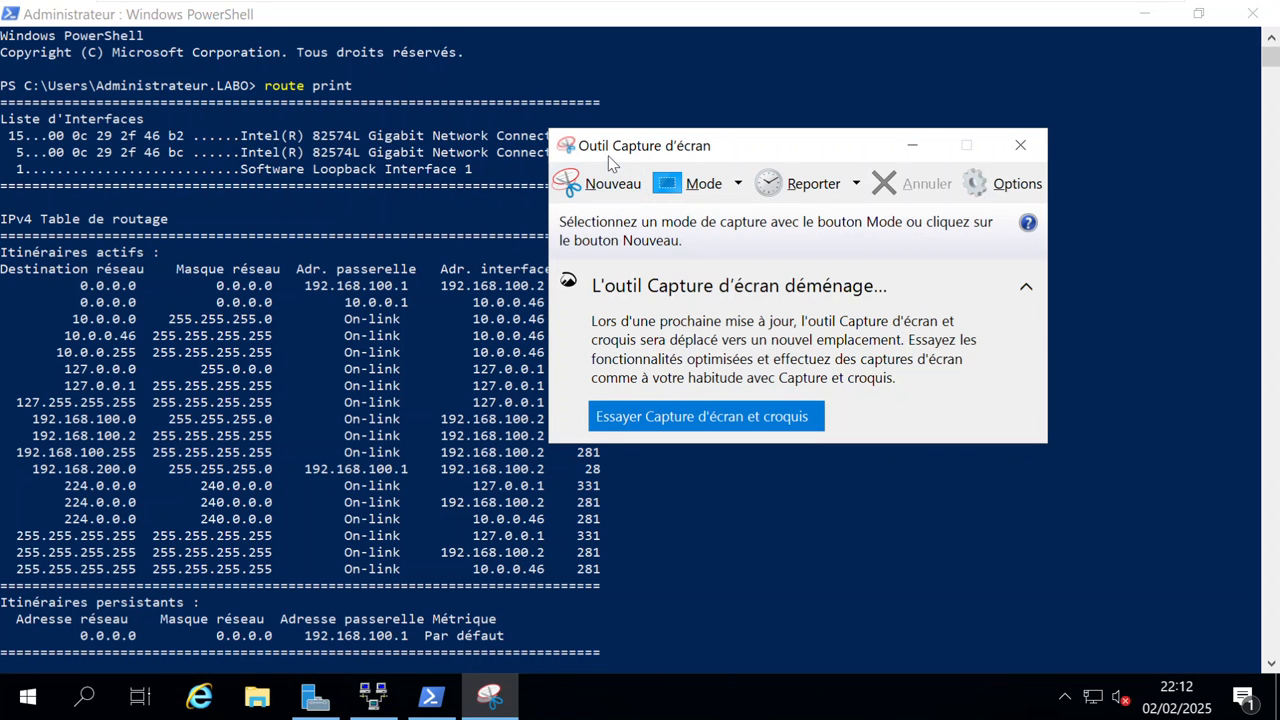
left_click(576, 174)
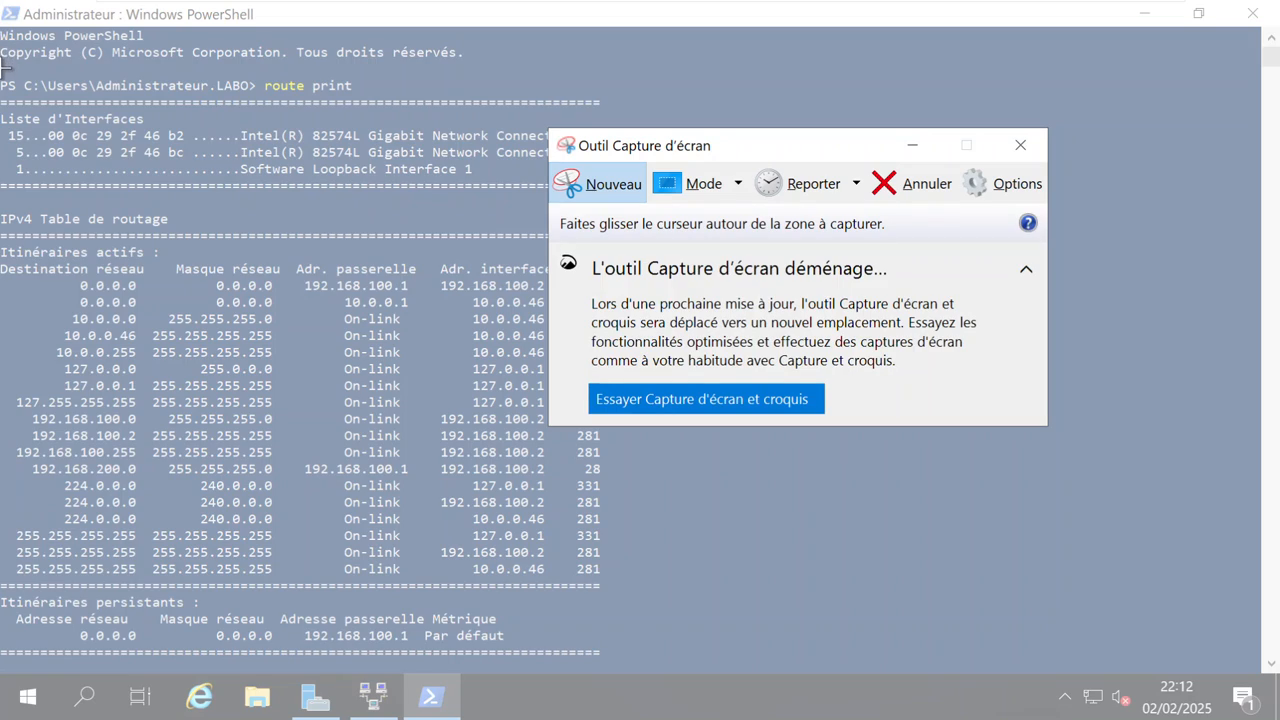
left_click_drag(3, 62, 750, 673)
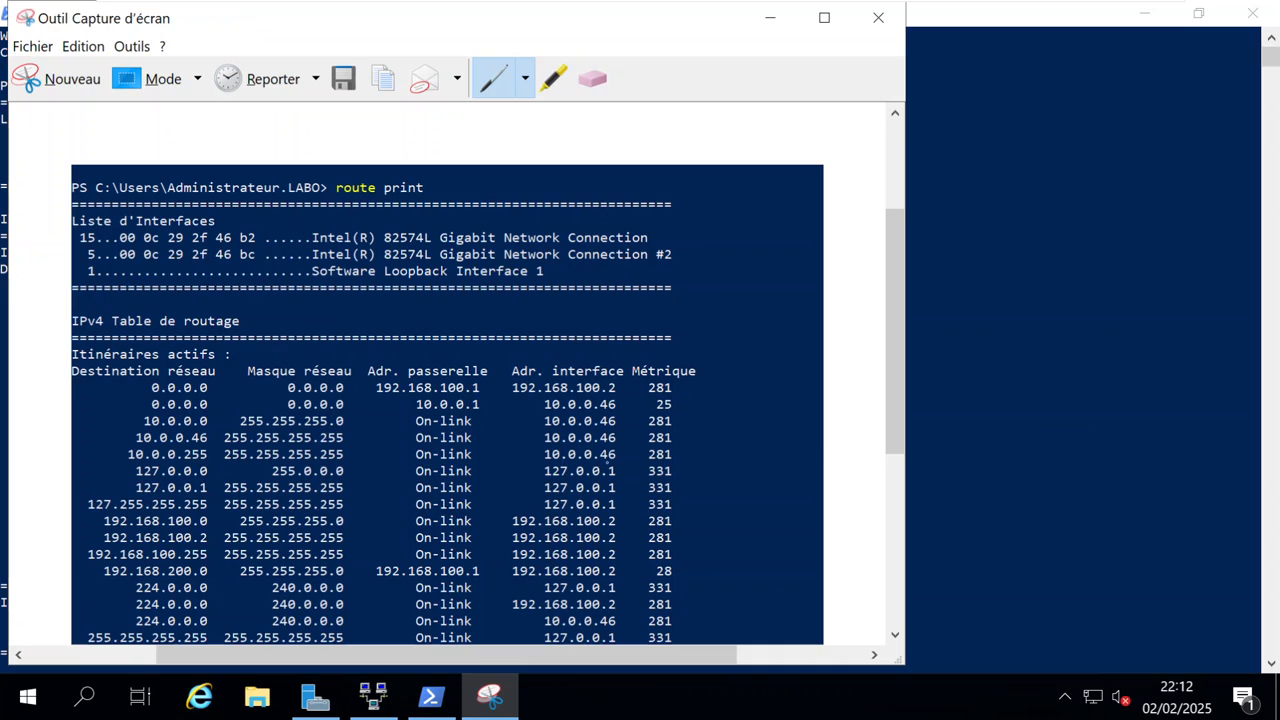
Review the rest of the route print output, then copy the captured routing table image.
left_click(1146, 365)
scroll(1009, 395, "down", 7)
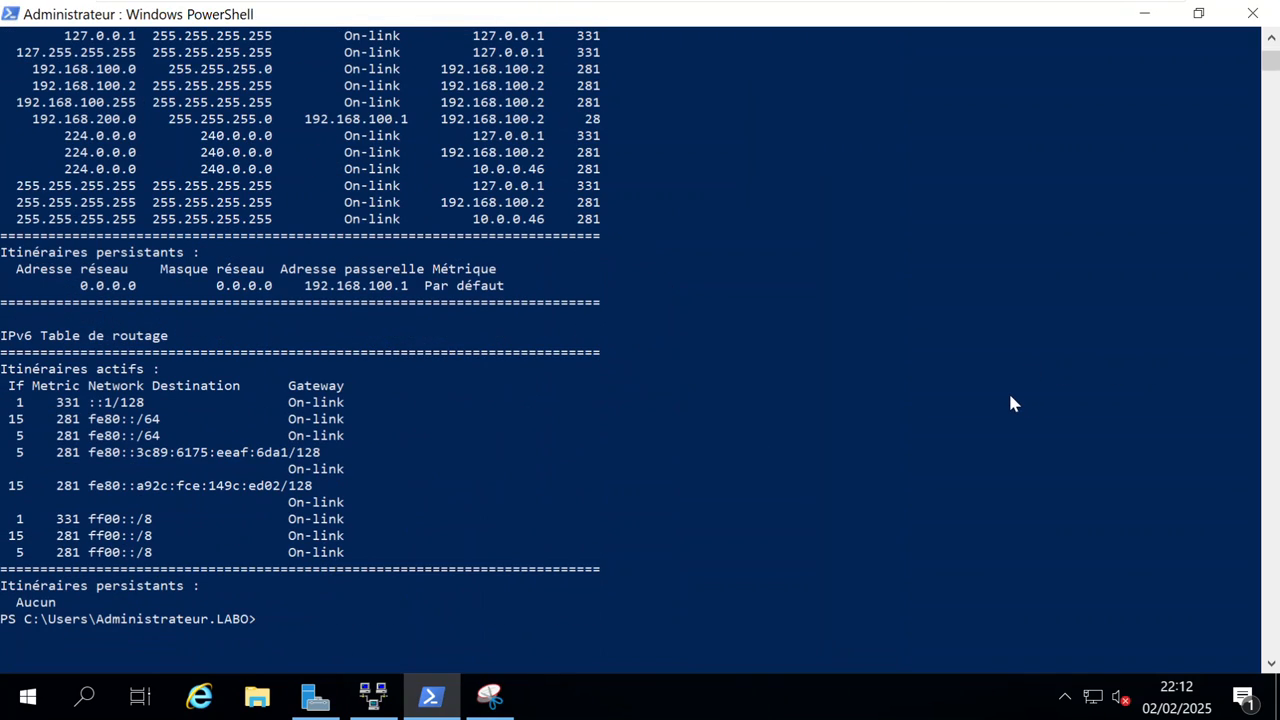
scroll(290, 510, "down", 2)
scroll(290, 510, "up", 3)
left_click(492, 690)
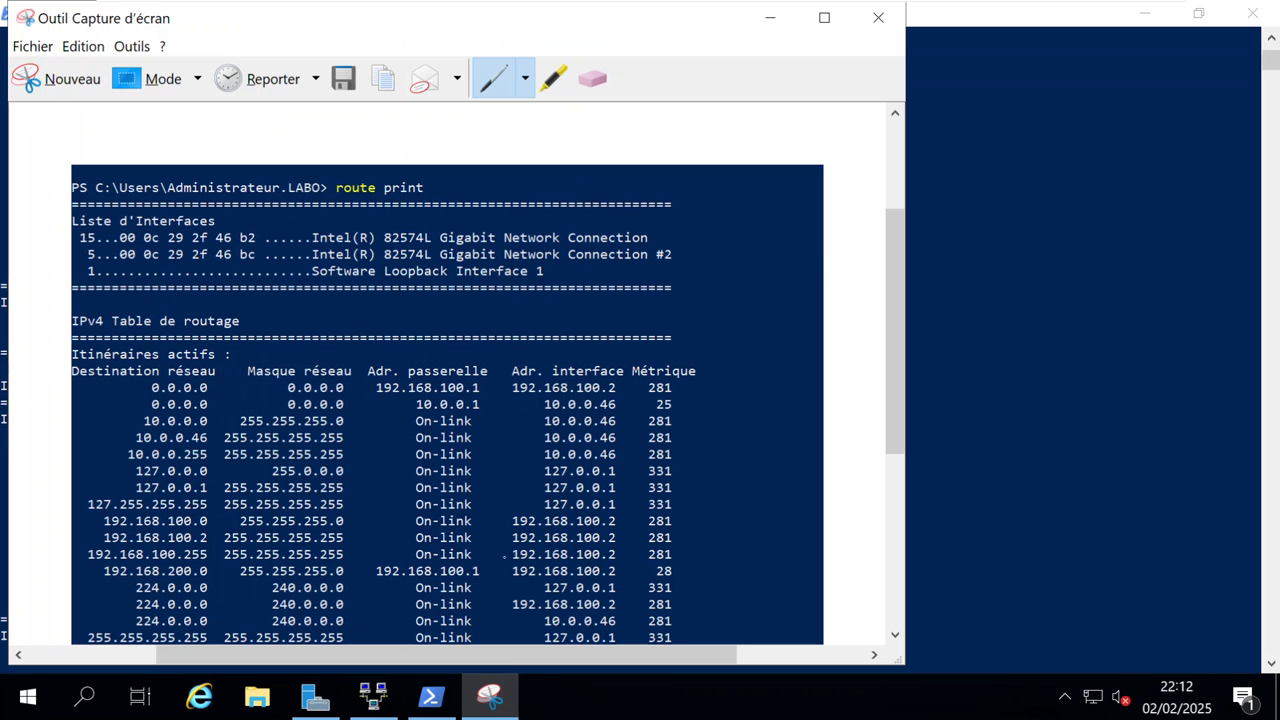
right_click(455, 362)
left_click(503, 395)
Switch to the Word report and enter the heading "TABLE DE ROUTAGE DU DC" below question 2 of ETAPE 4.
mouse_move(866, 10)
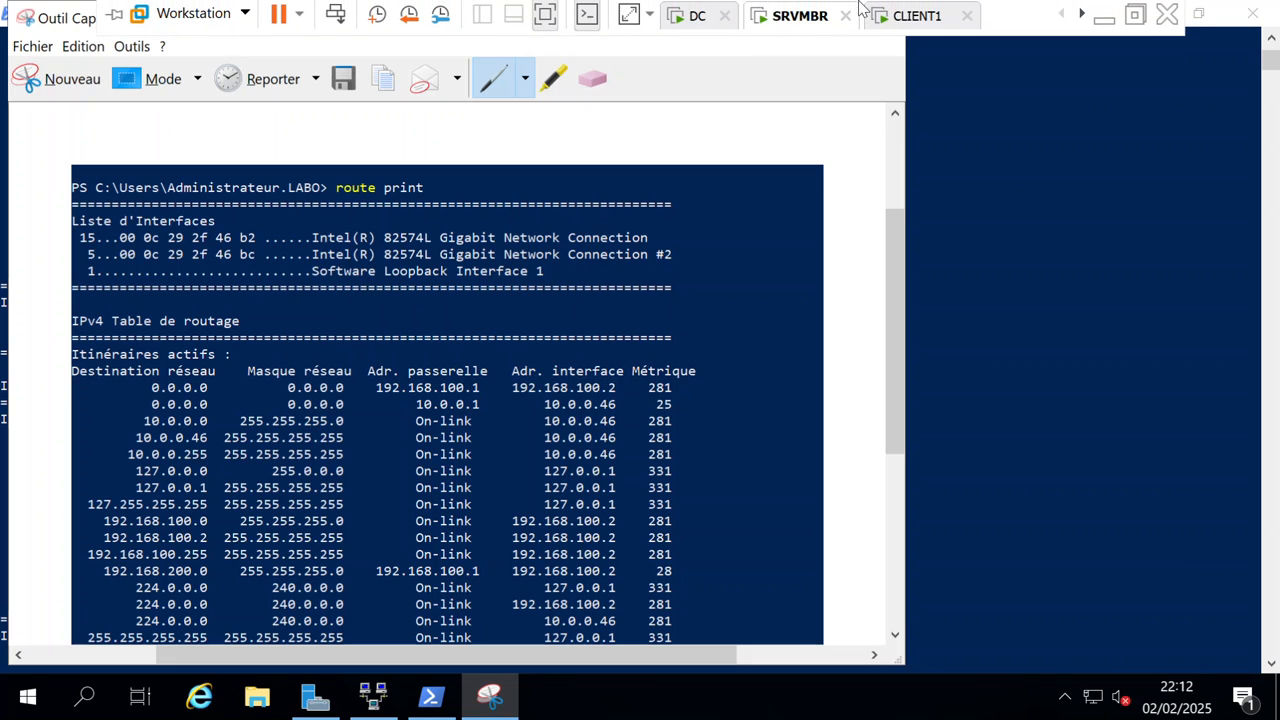
left_click(1104, 22)
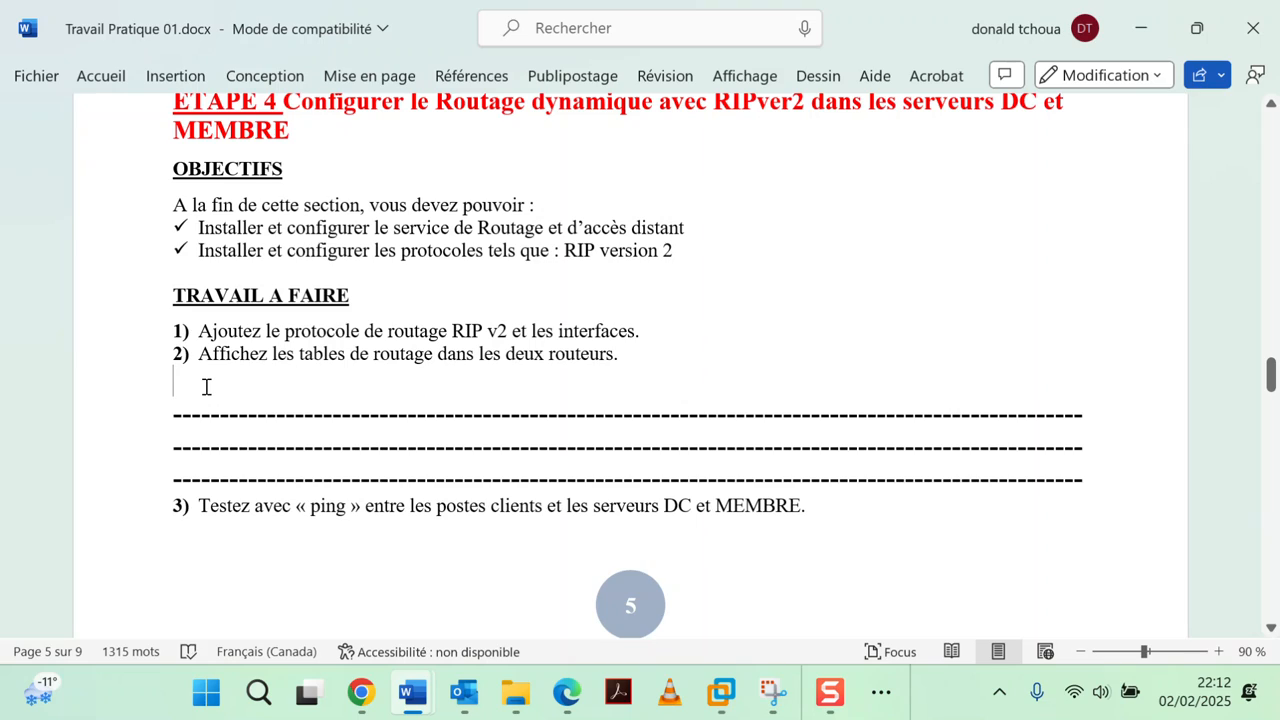
type("TA")
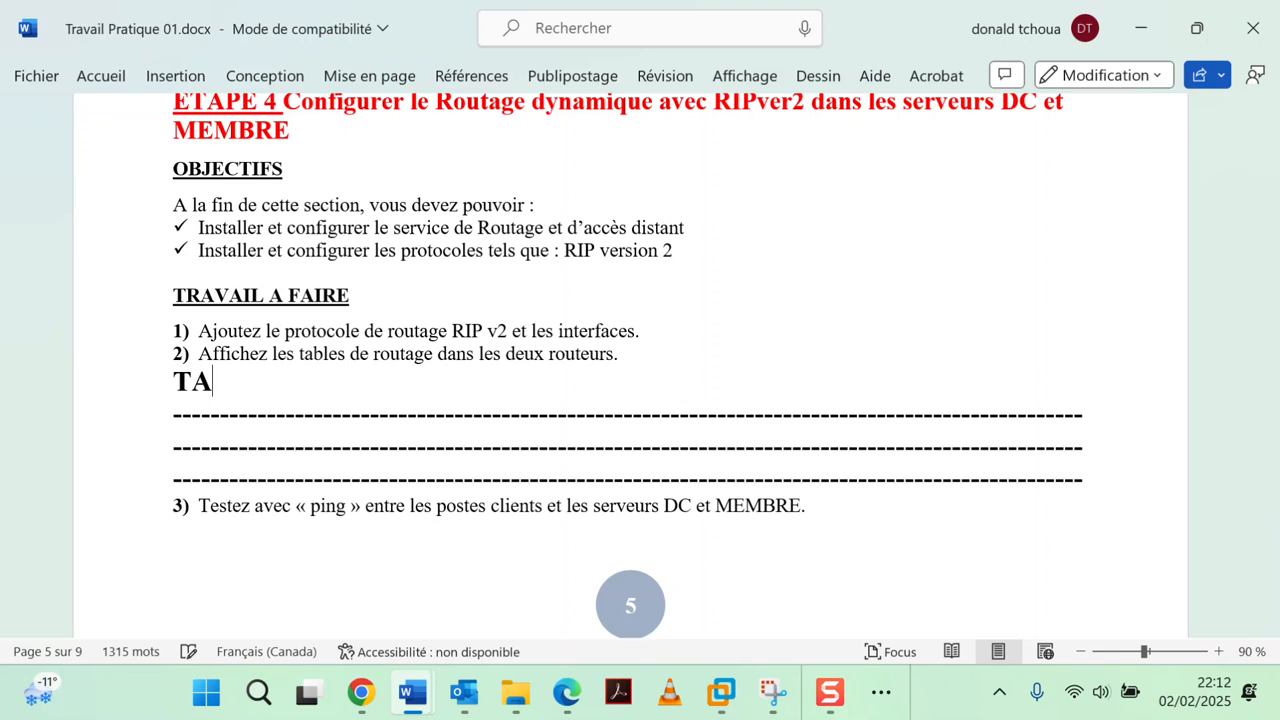
type("BLE DE ROUT")
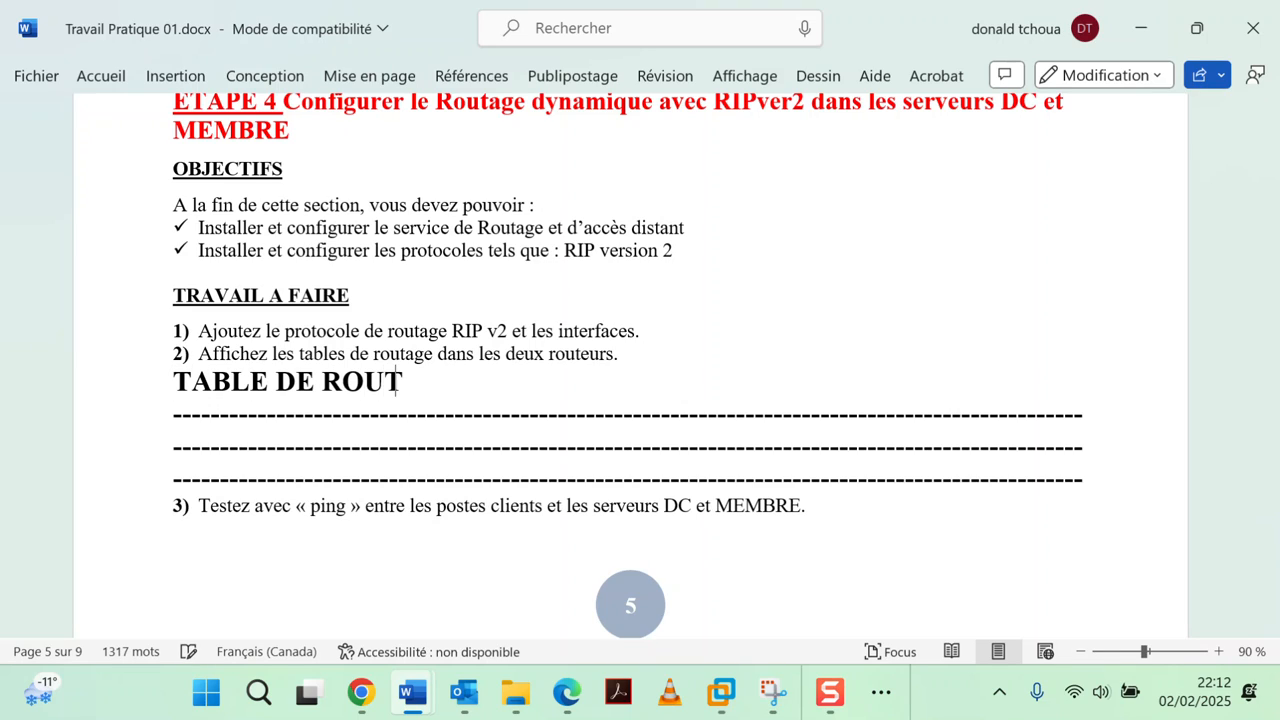
type("AGE DU DC")
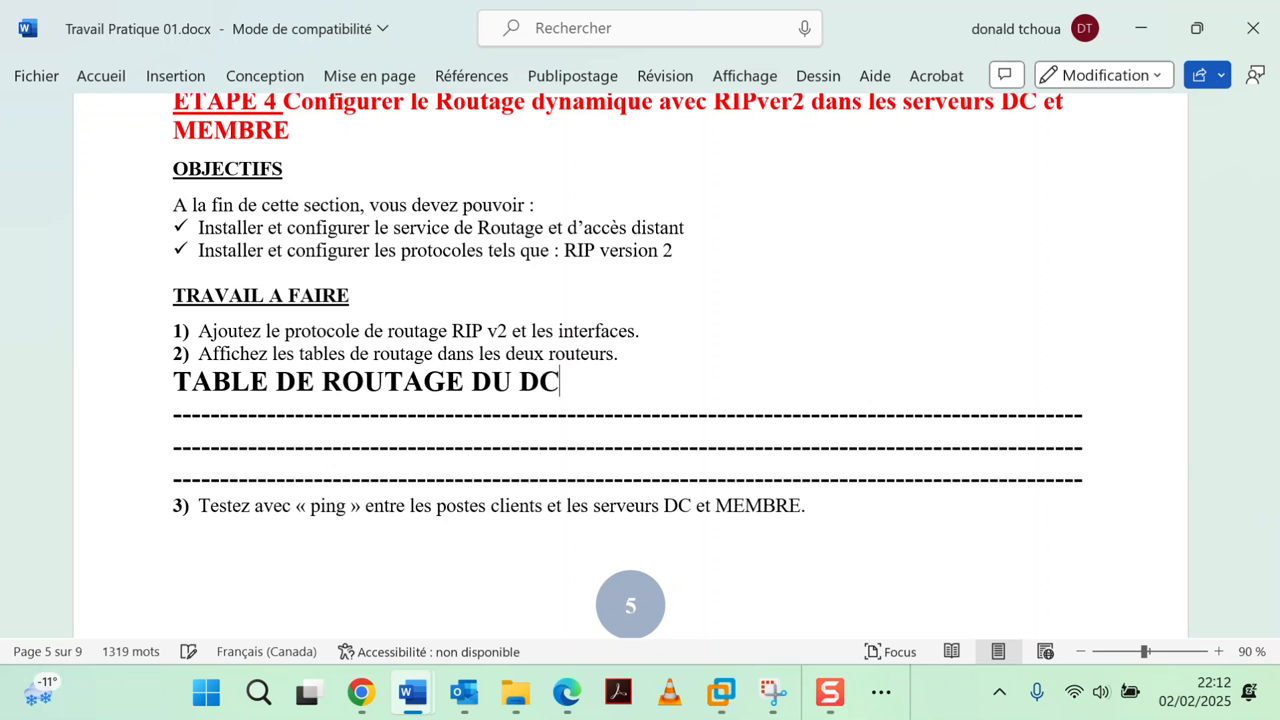
Paste the copied routing table capture on a new line under the heading and check its placement.
key("Return")
key("ctrl+v")
scroll(205, 386, "up", 8)
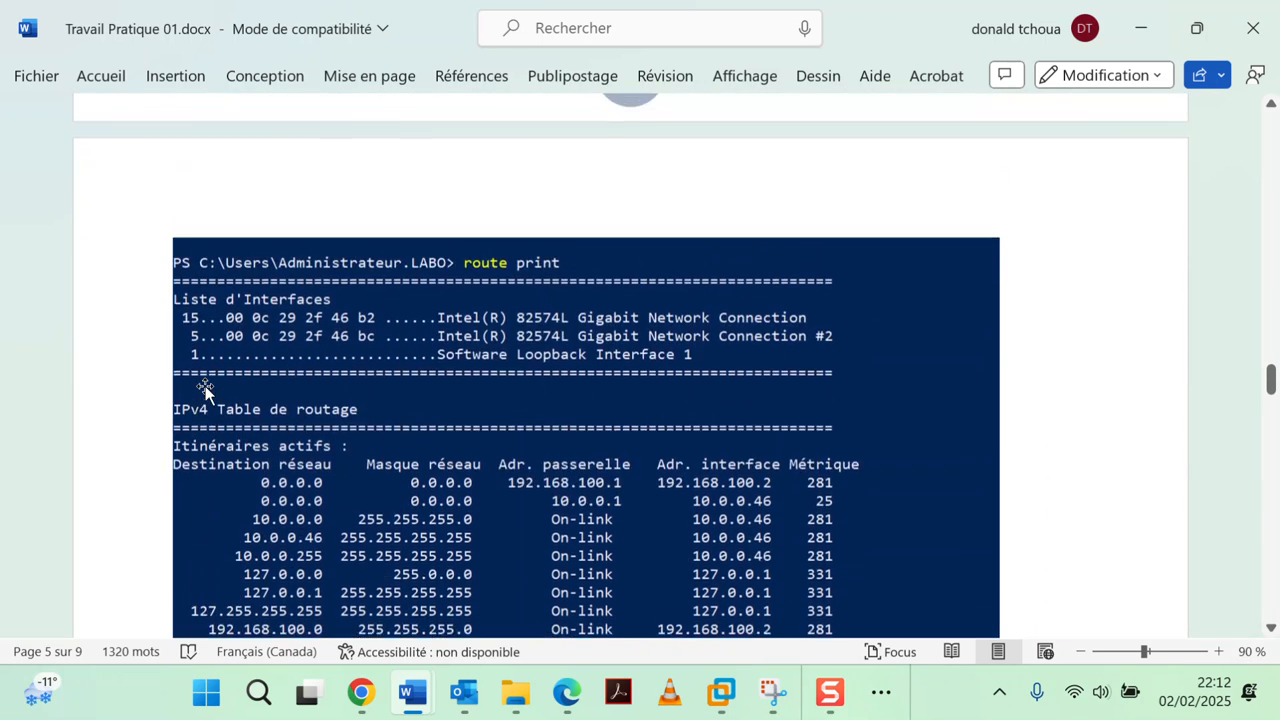
scroll(204, 392, "down", 3)
scroll(204, 392, "down", 10)
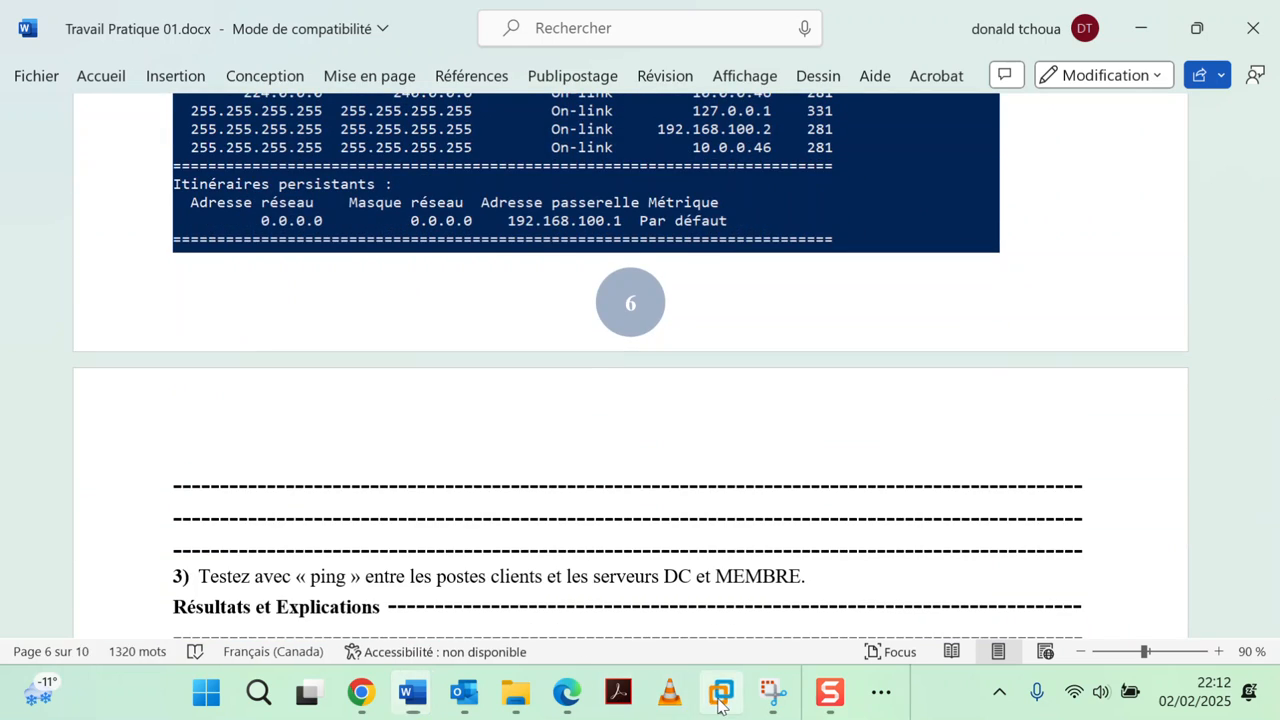
Return to SRVMBR, minimize the capture tool, and check its IPv4 routing table and the RIP interfaces in Routage et accès distant.
mouse_move(721, 695)
left_click(548, 516)
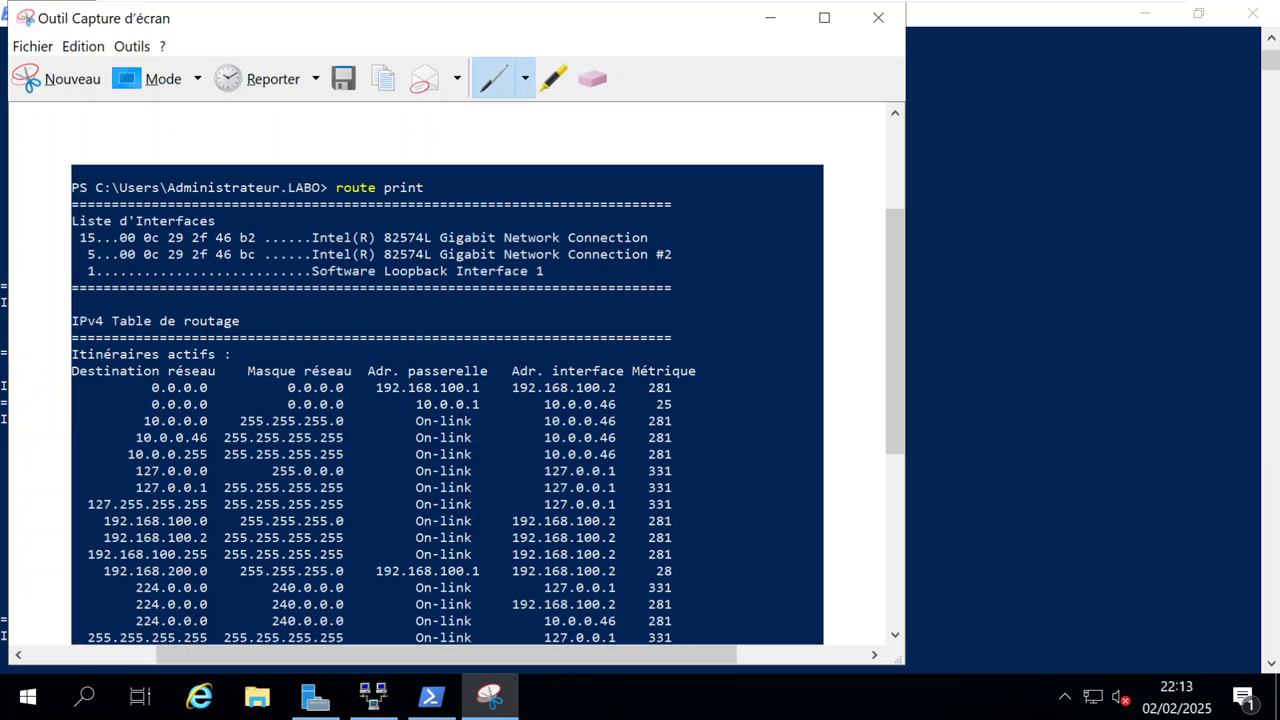
left_click(768, 28)
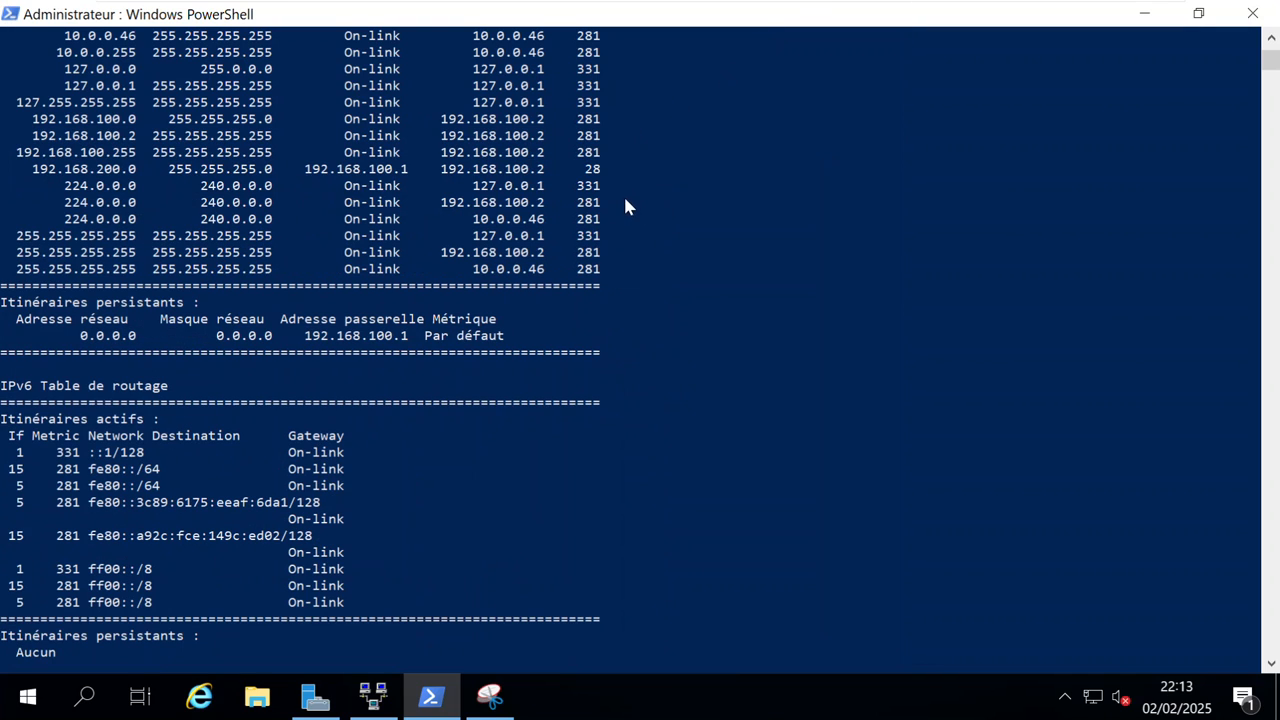
scroll(640, 200, "up", 5)
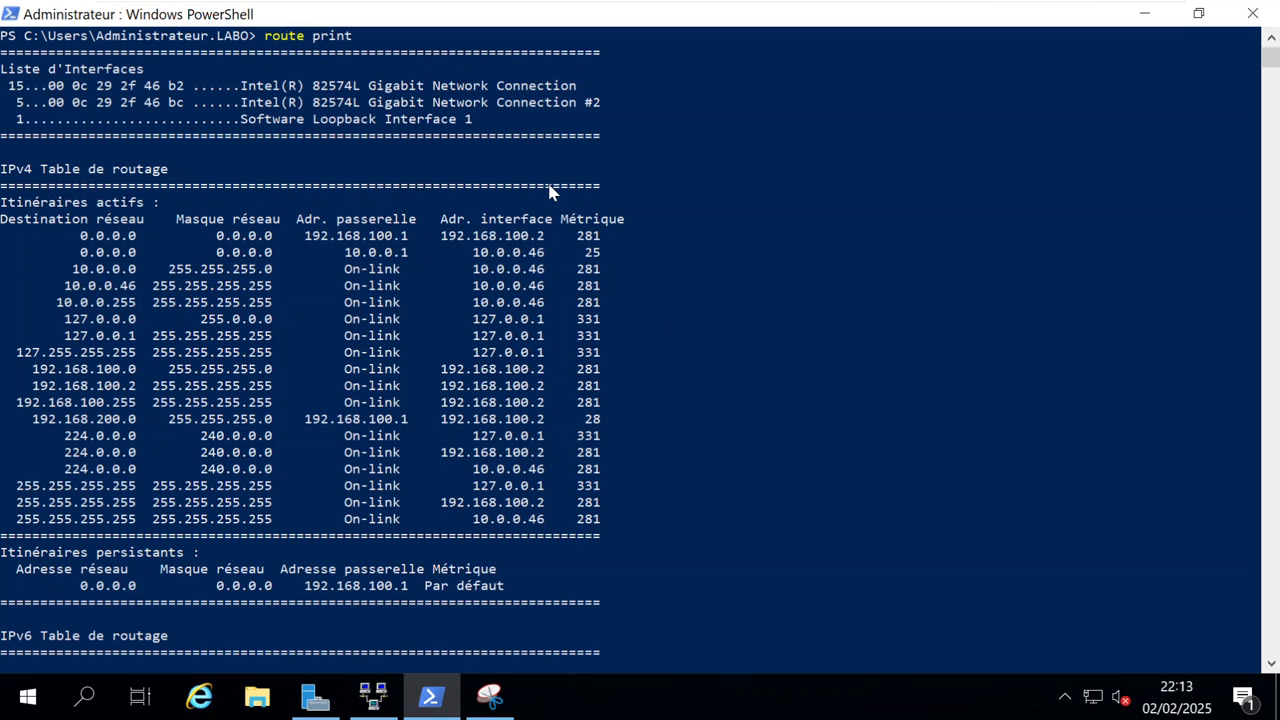
left_click(373, 698)
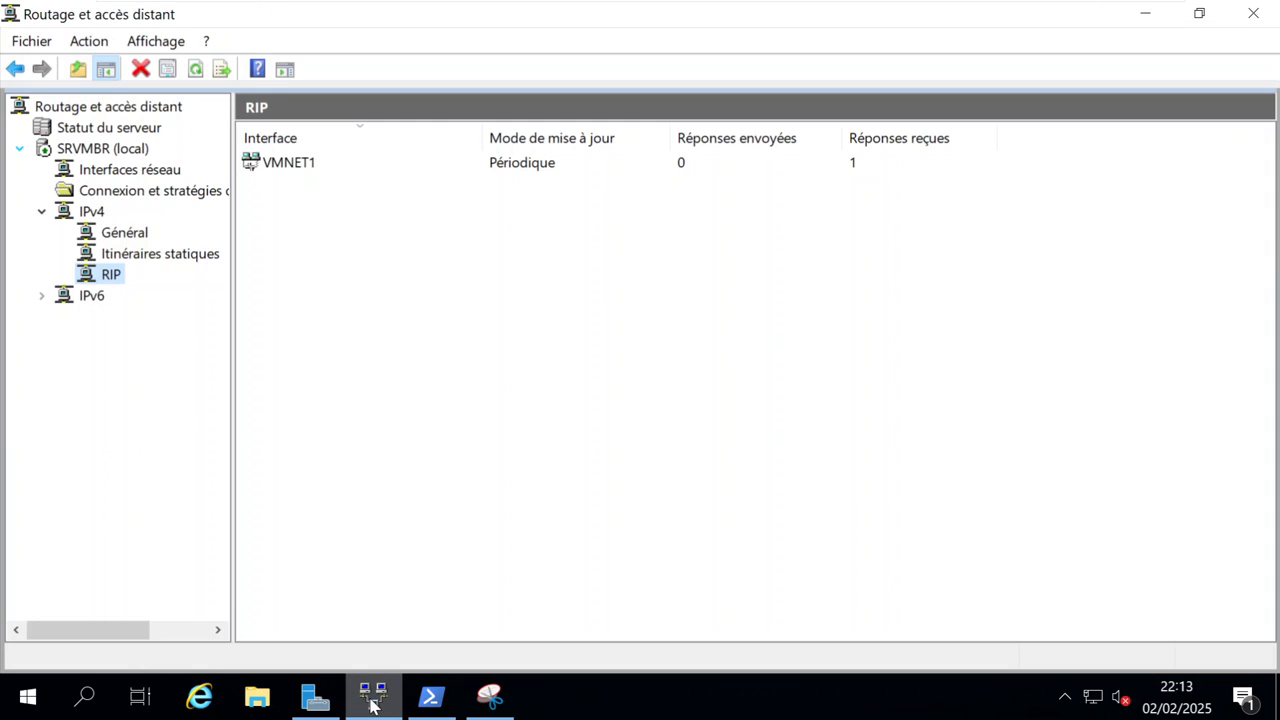
left_click(371, 700)
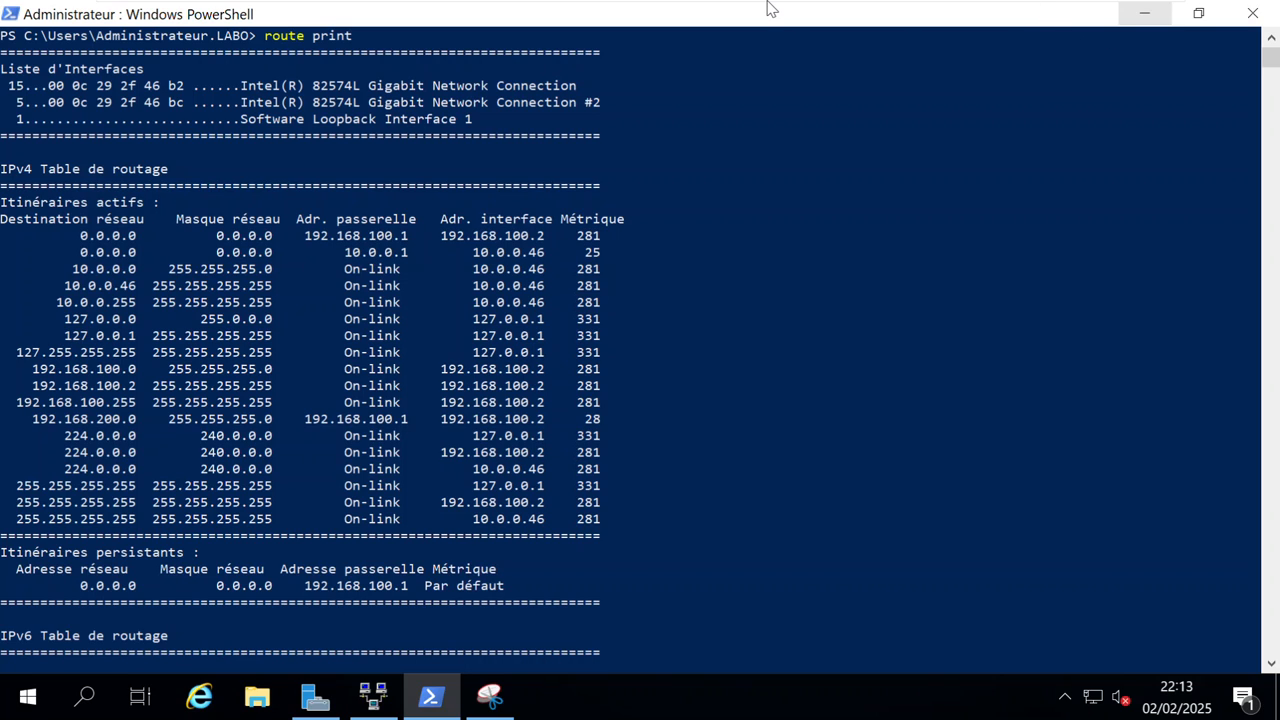
Return to the Word report and replace "DC" in the routing table heading with "SERVEUR MEMBRE".
mouse_move(770, 8)
left_click(1104, 22)
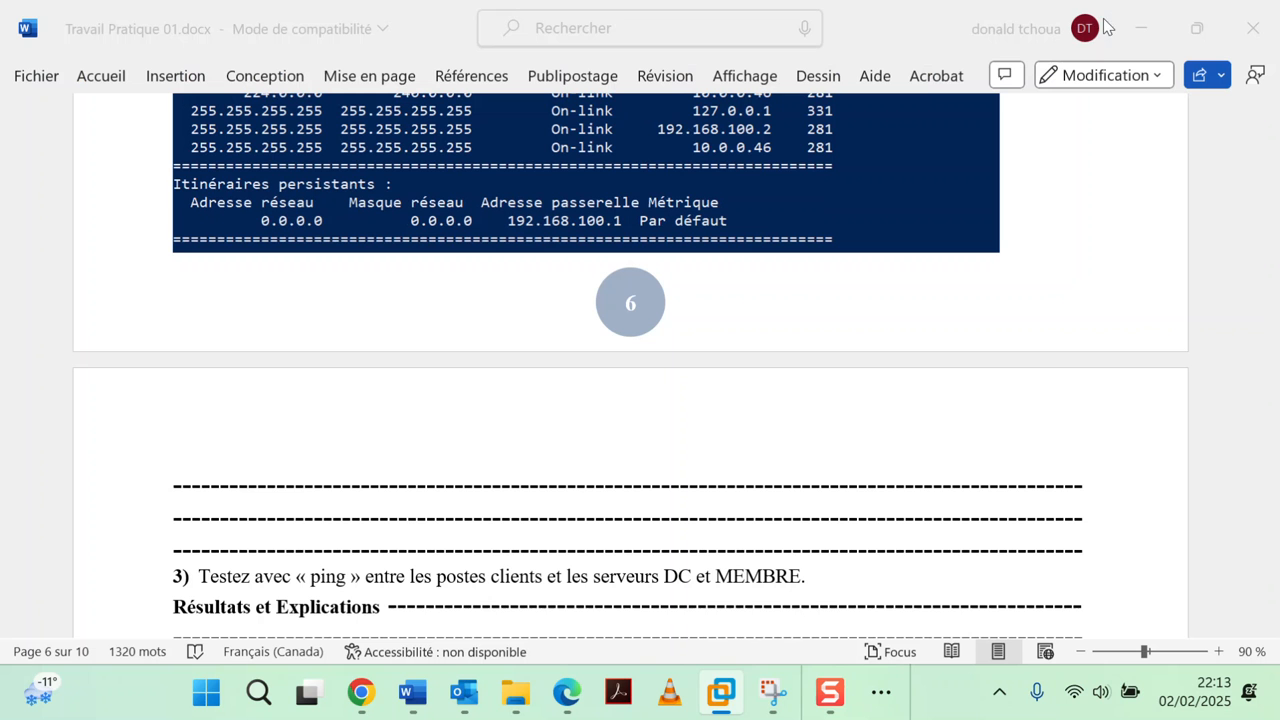
scroll(446, 493, "up", 6)
scroll(446, 493, "up", 5)
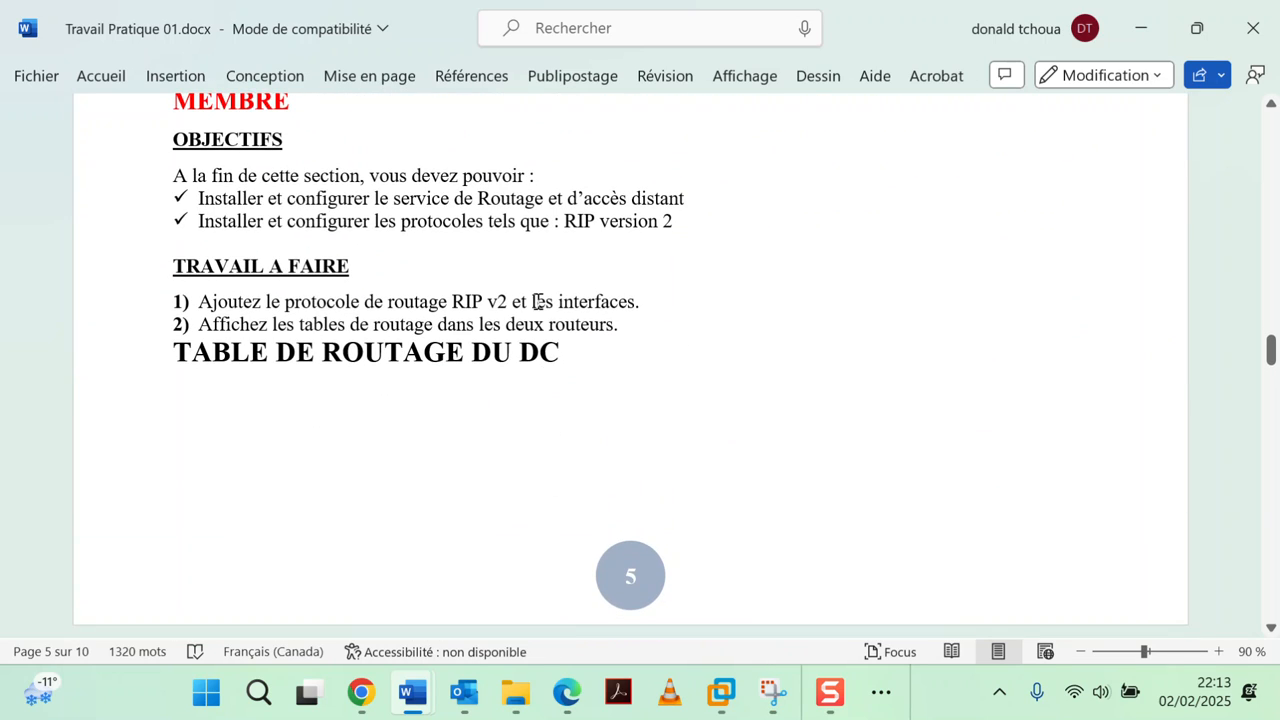
double_click(537, 352)
type("SE")
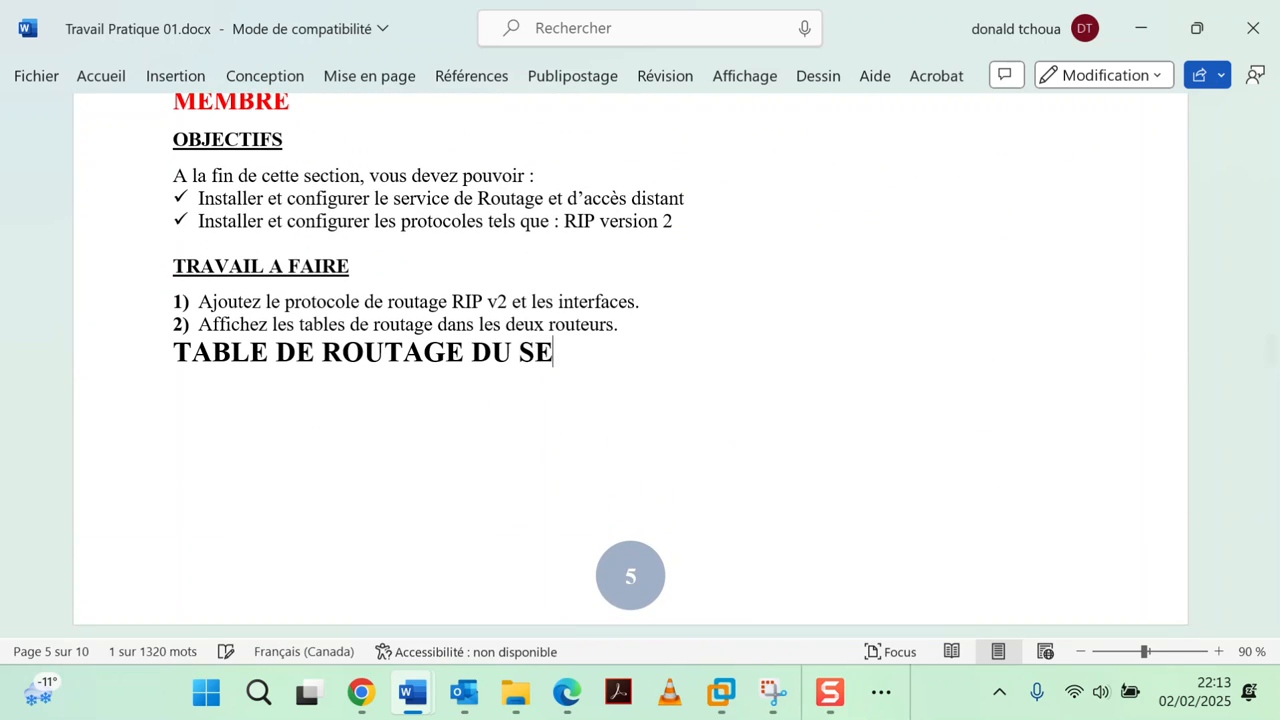
type("RVEUR MEMBRE")
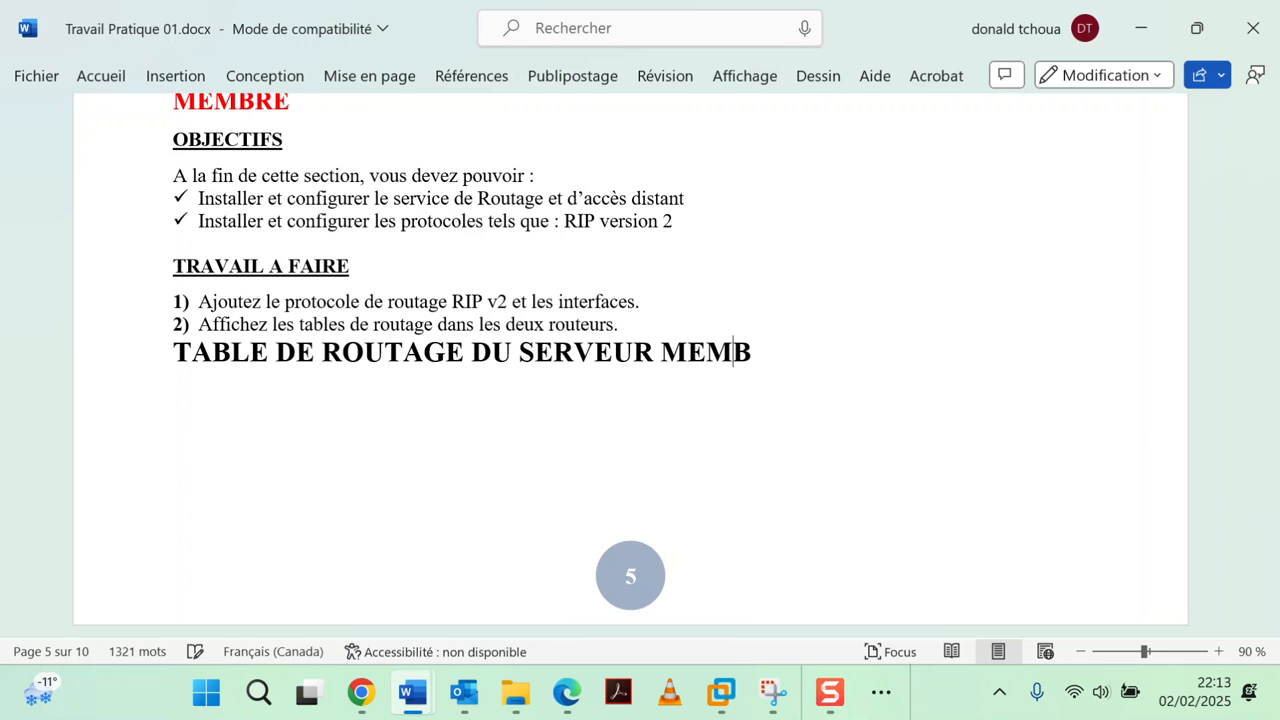
Switch to SRVMBR, then to the DC virtual machine, and bring its PowerShell window to the front.
mouse_move(728, 710)
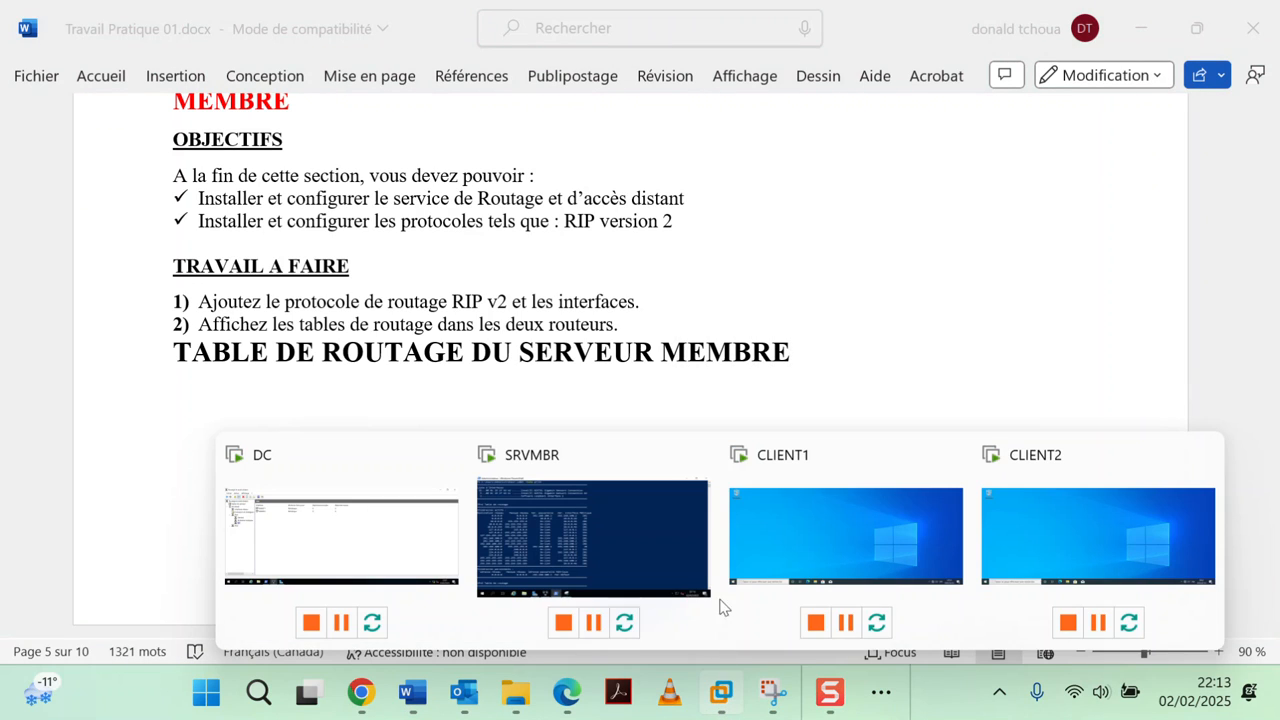
left_click(654, 503)
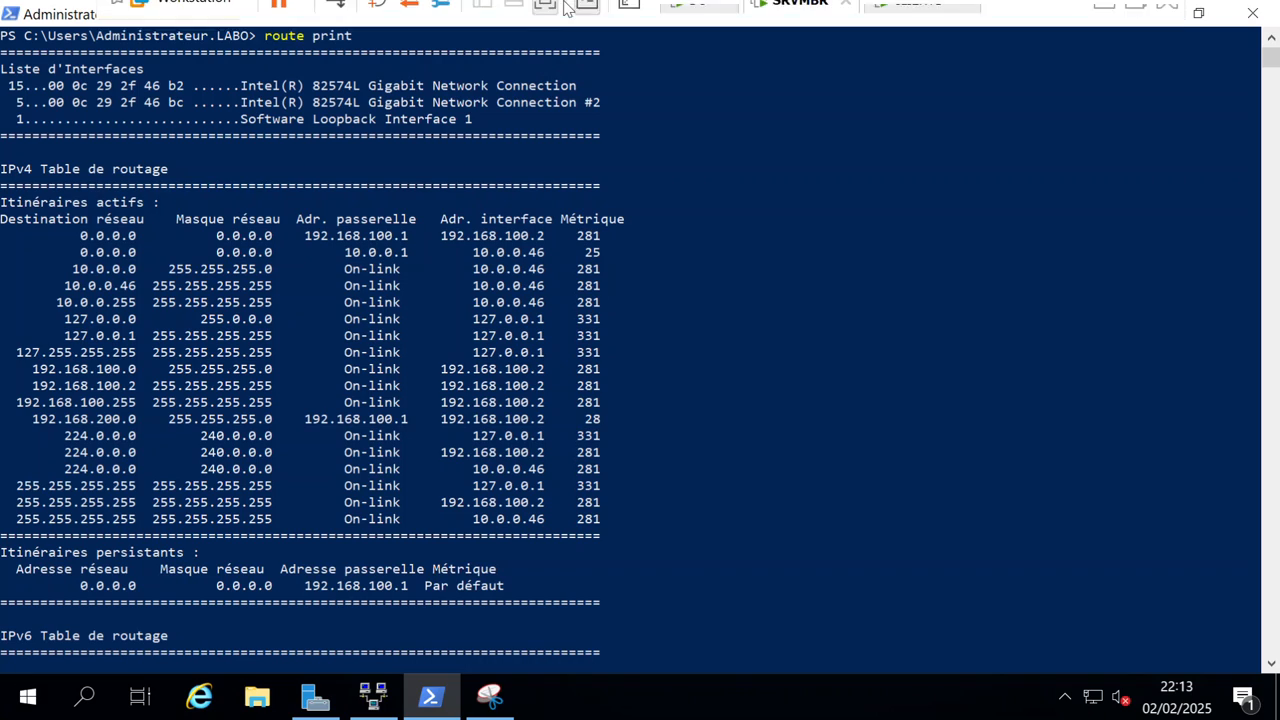
left_click(703, 24)
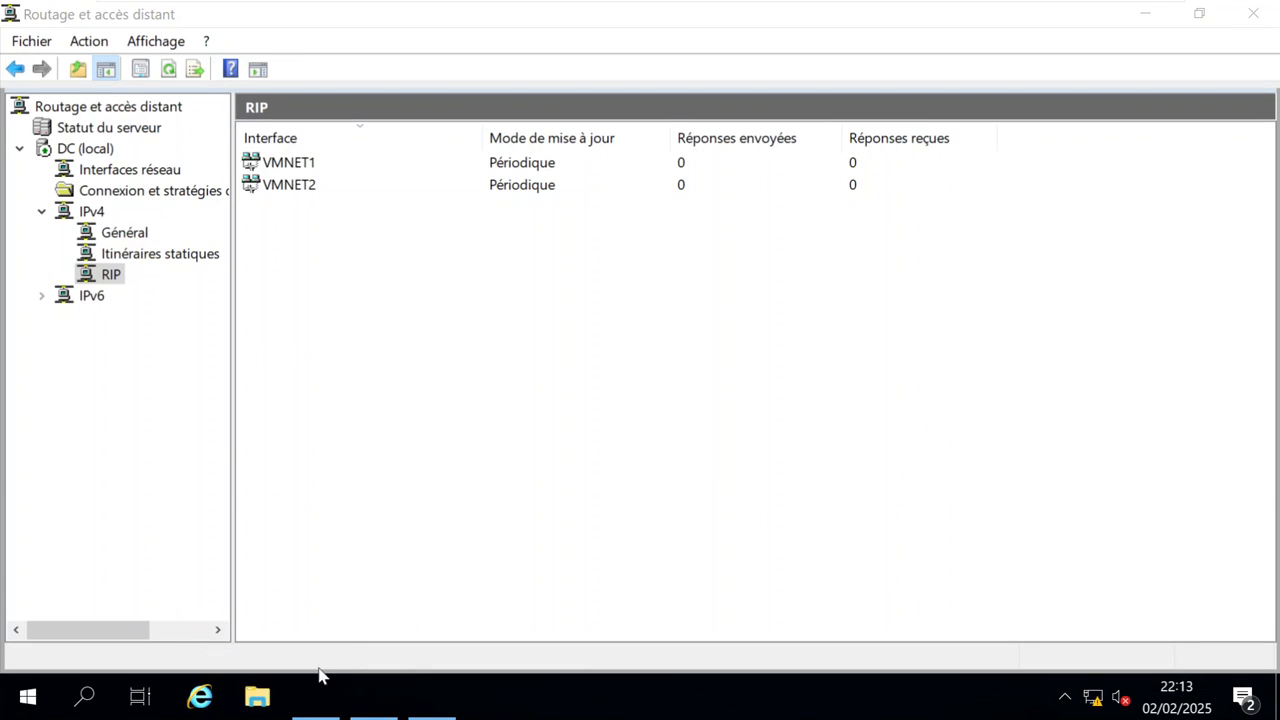
left_click(315, 697)
left_click(341, 358)
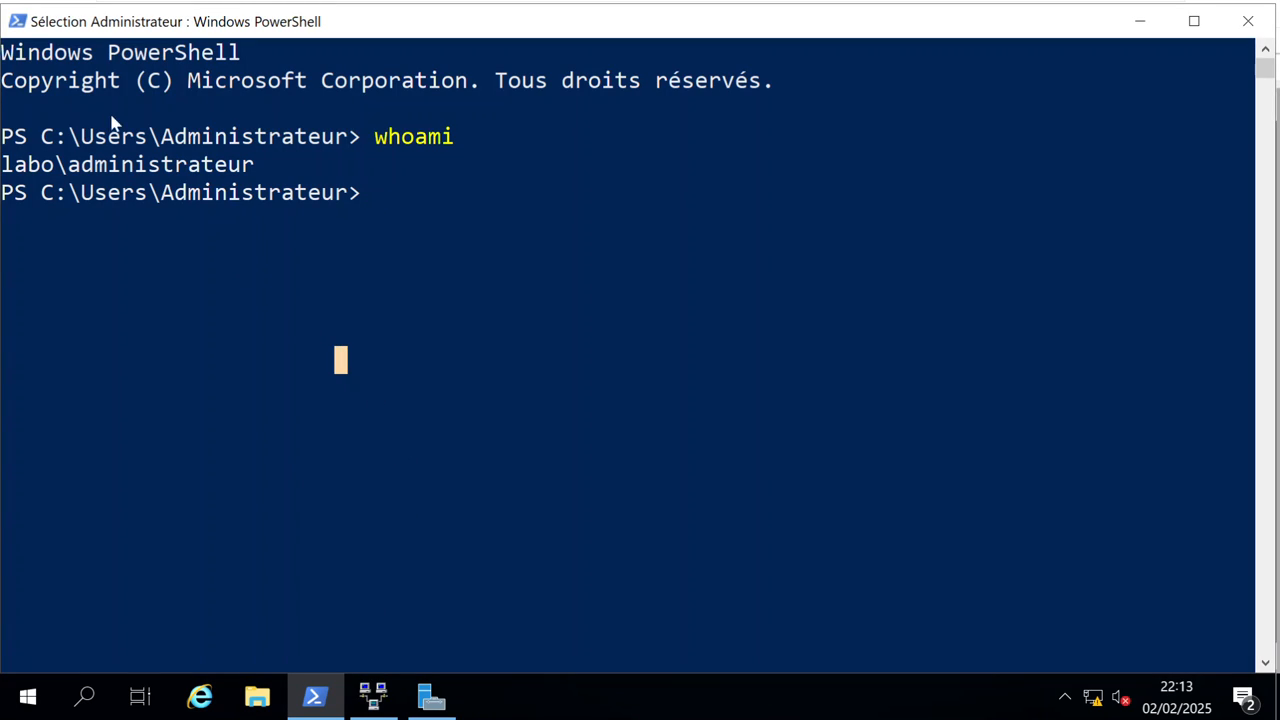
Set the font size of the DC PowerShell console to 14 in its properties.
right_click(92, 22)
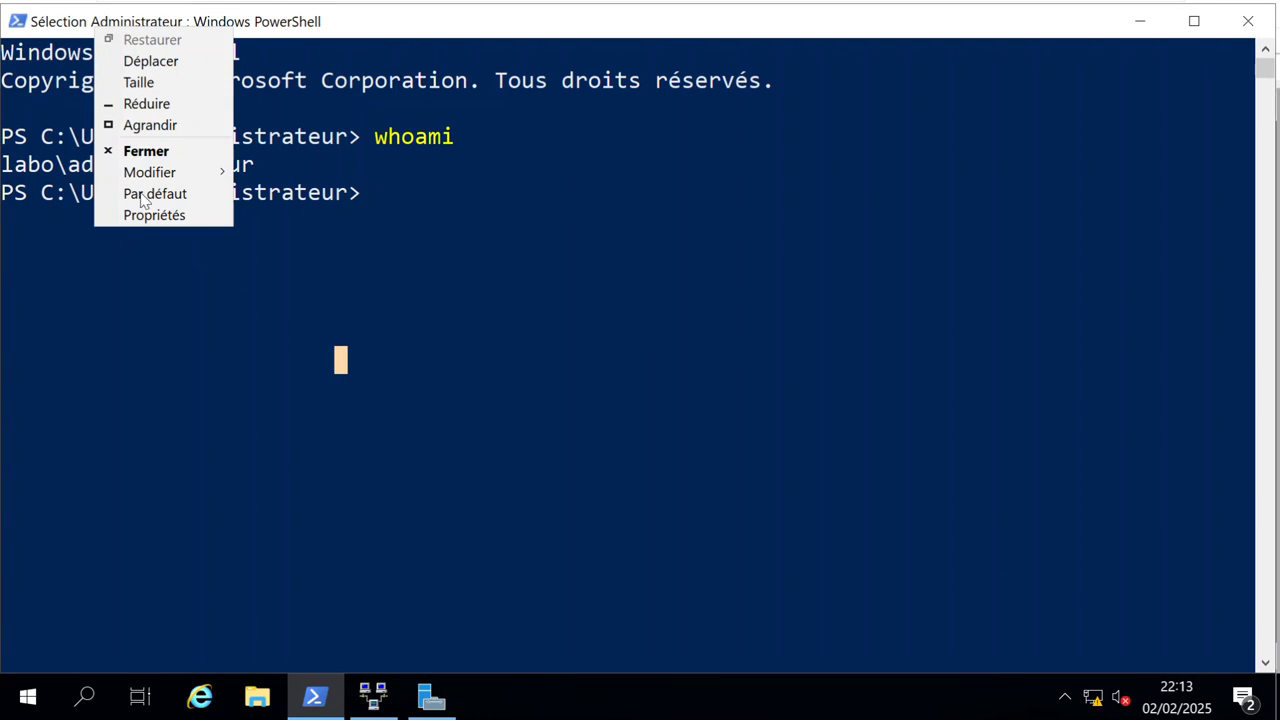
left_click(150, 211)
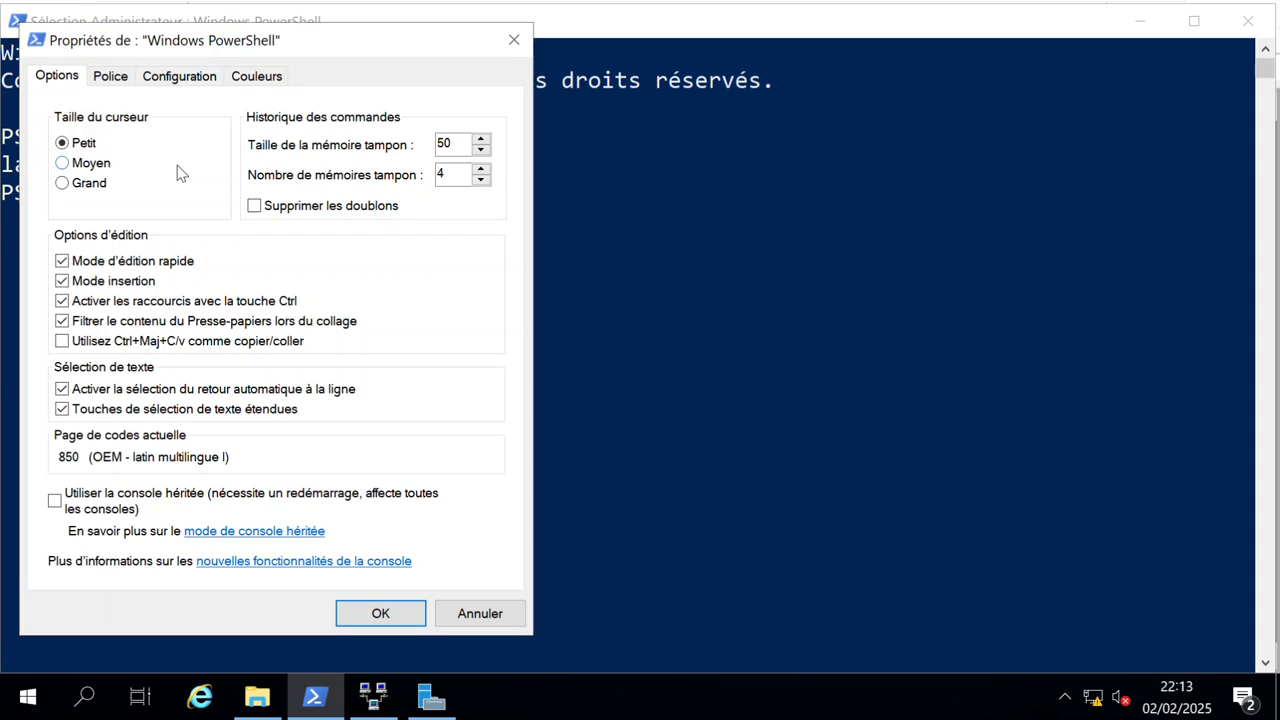
left_click(118, 79)
left_click(68, 154)
left_click_drag(95, 213, 94, 189)
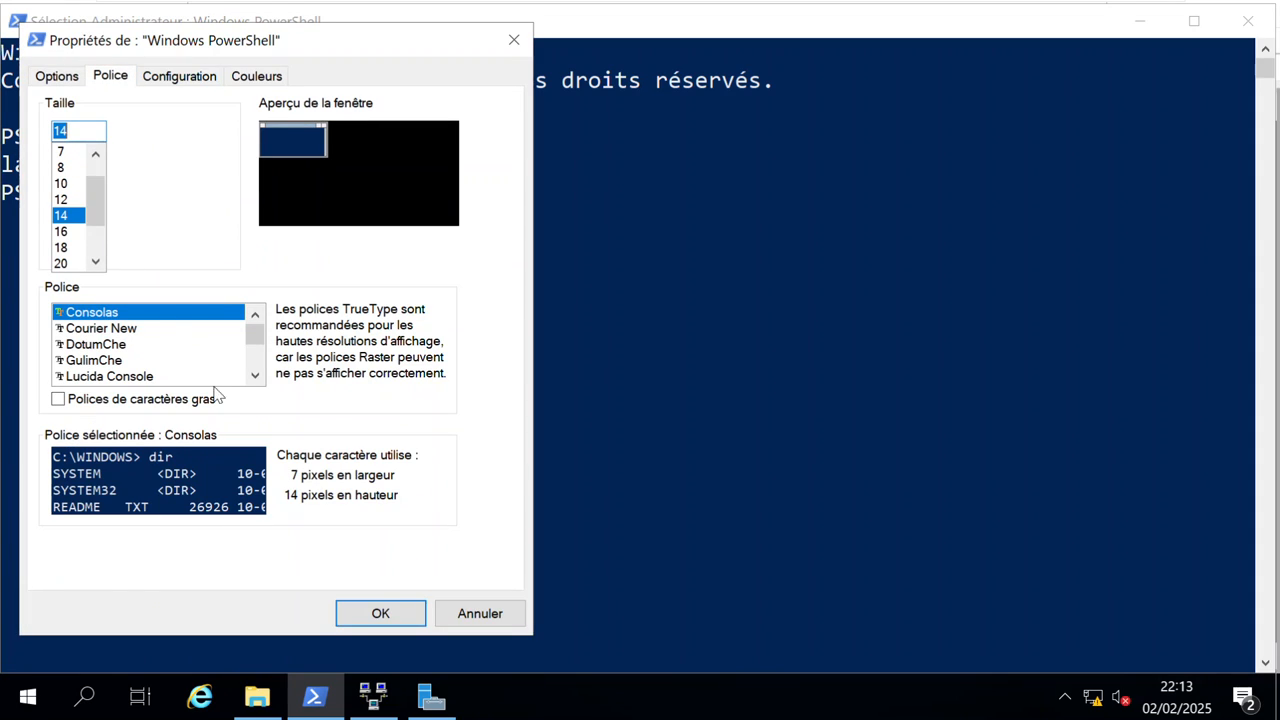
left_click(345, 612)
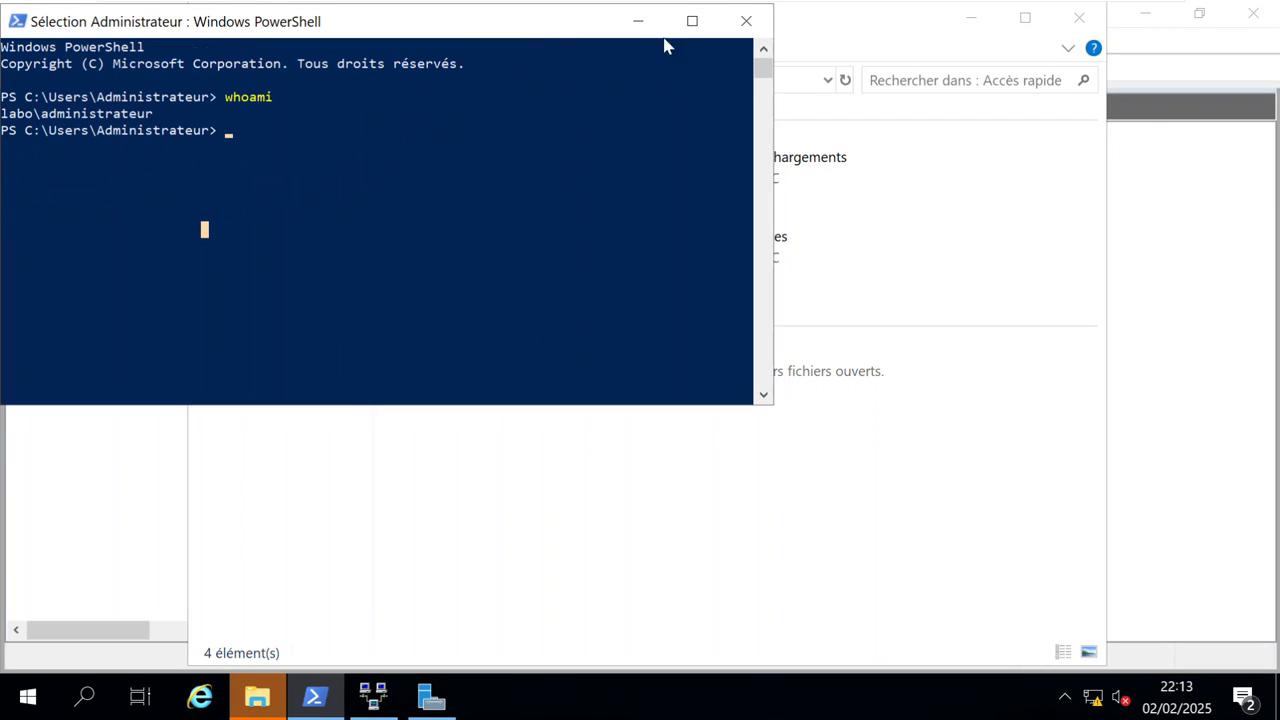
Maximize the PowerShell window, run "route print" on DC, and display the IPv4 routing table.
left_click(691, 20)
key("Escape")
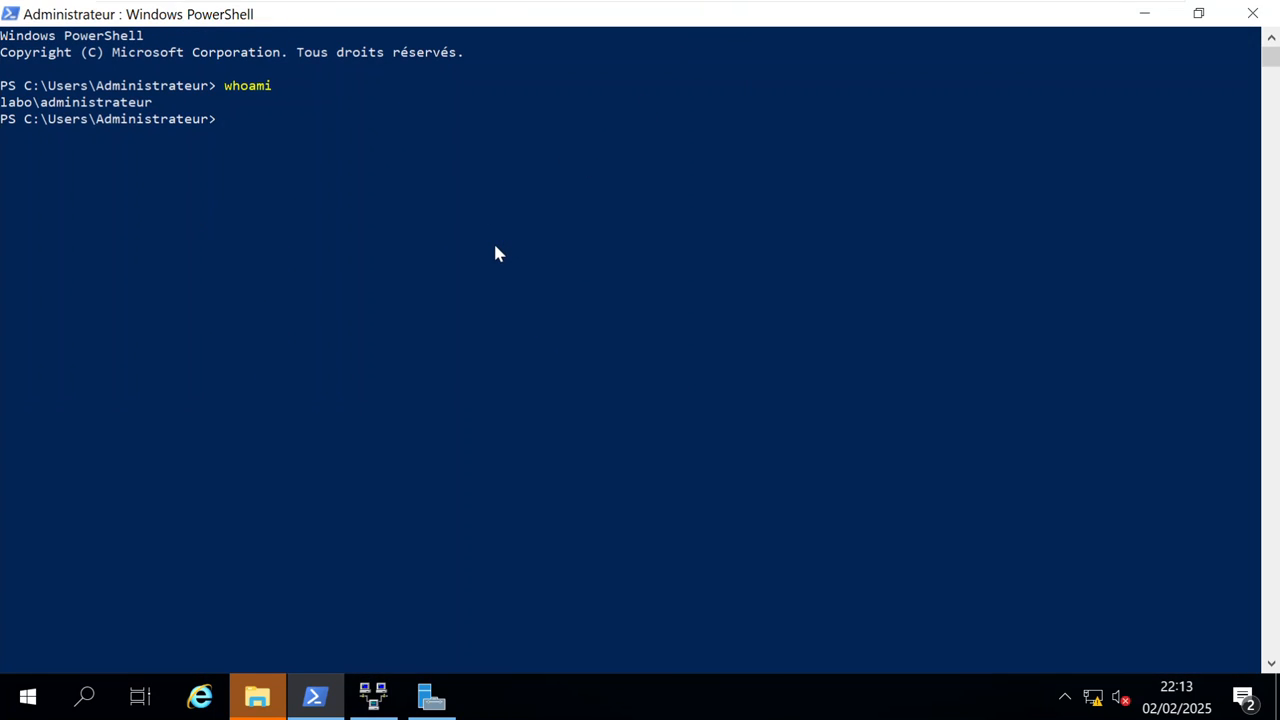
type("route print")
key("Return")
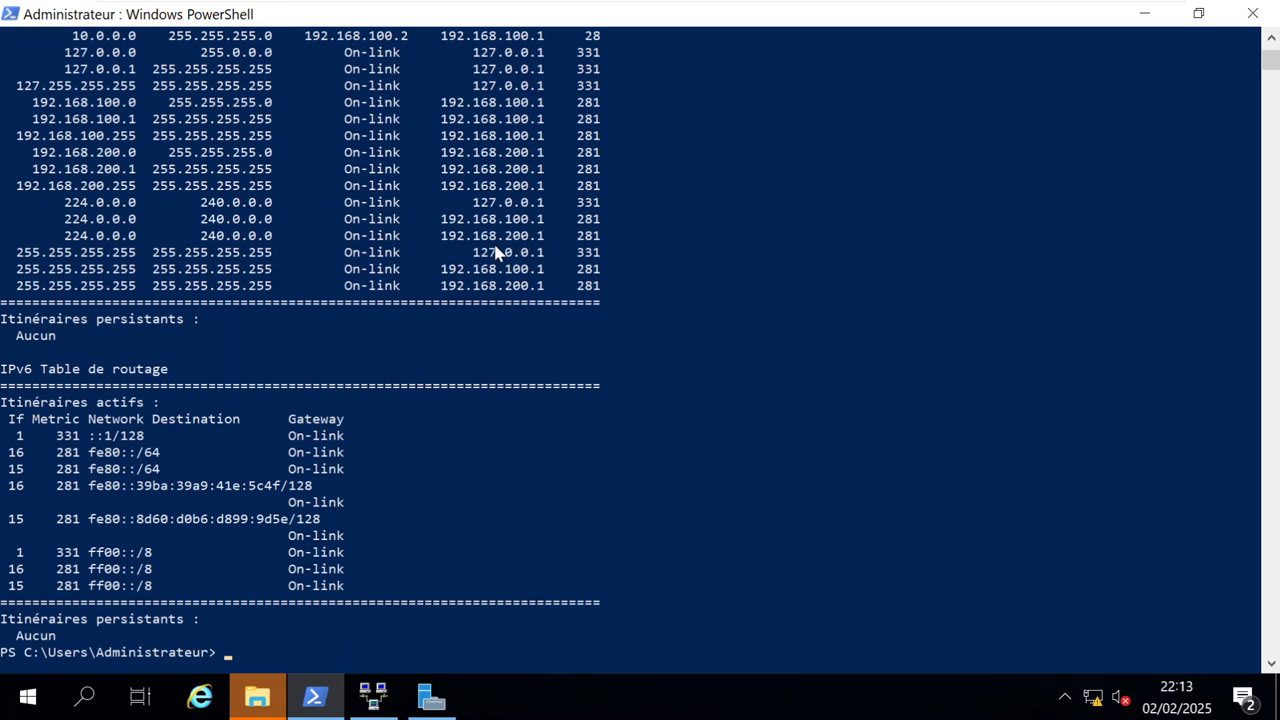
scroll(557, 272, "up", 3)
scroll(557, 272, "up", 2)
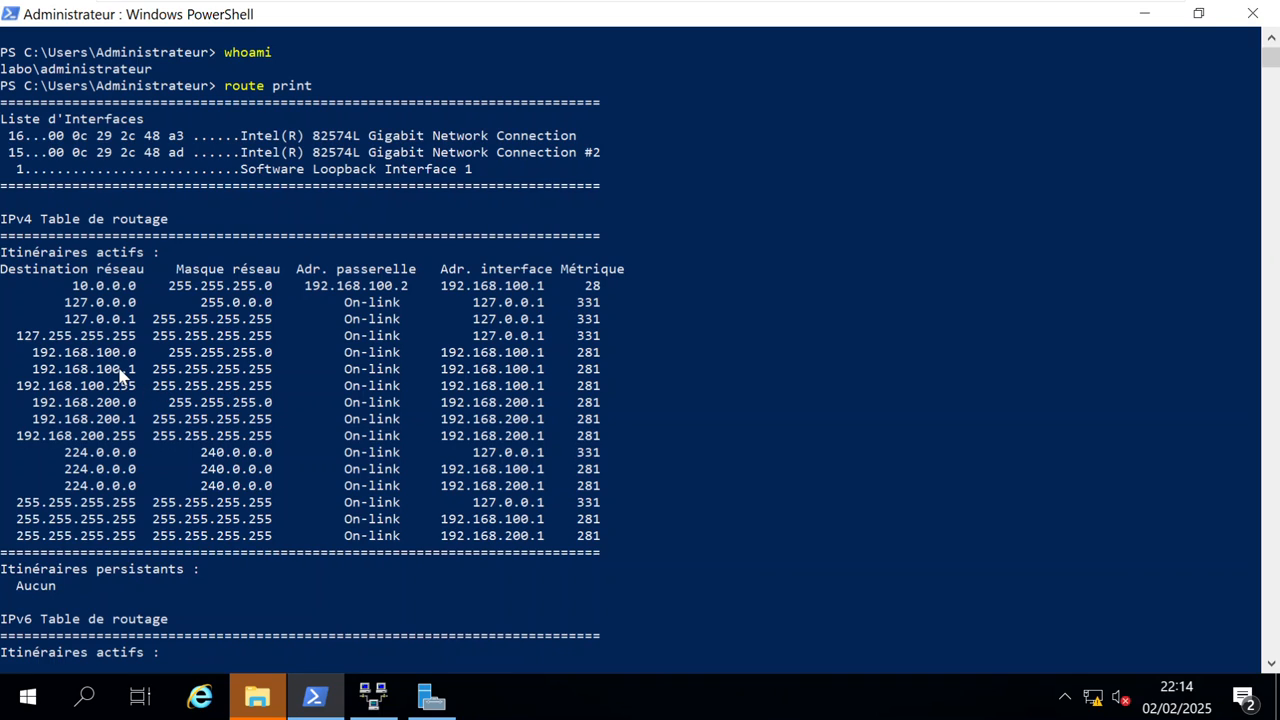
Return to the Word report and examine the network diagram with the addresses of DC and SERVEUR MEMBRE.
mouse_move(1057, 8)
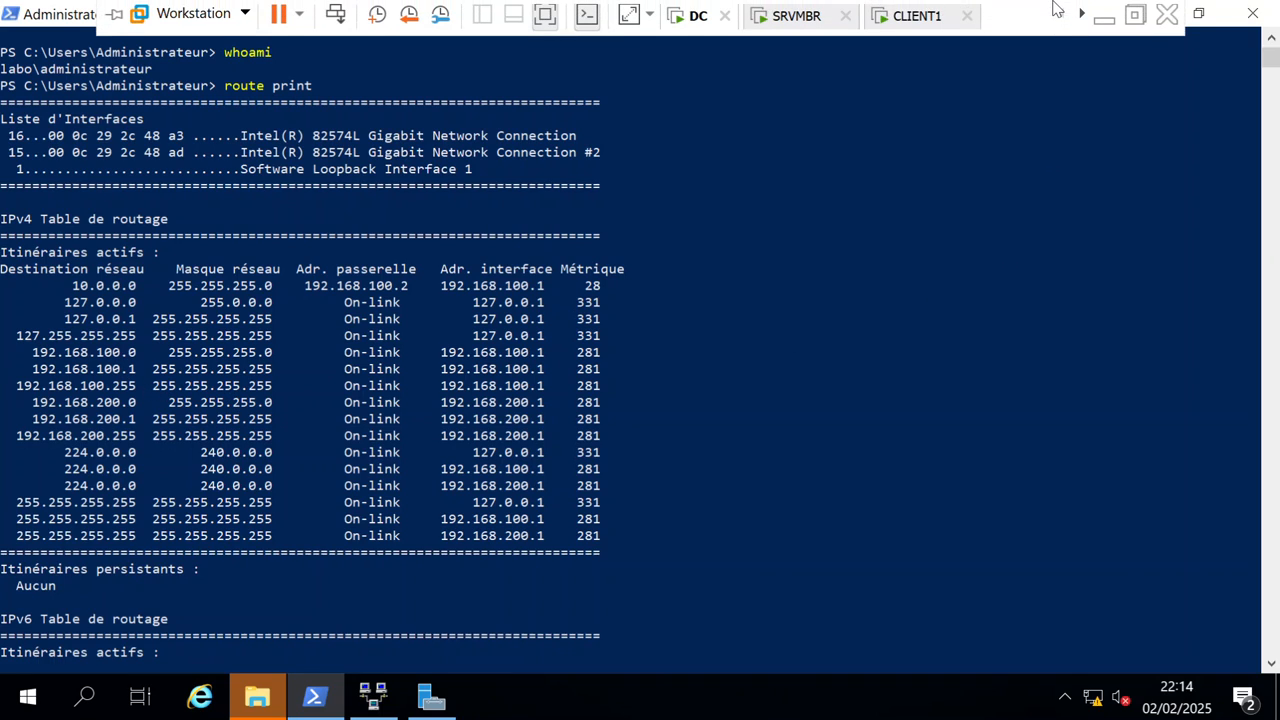
left_click(1084, 28)
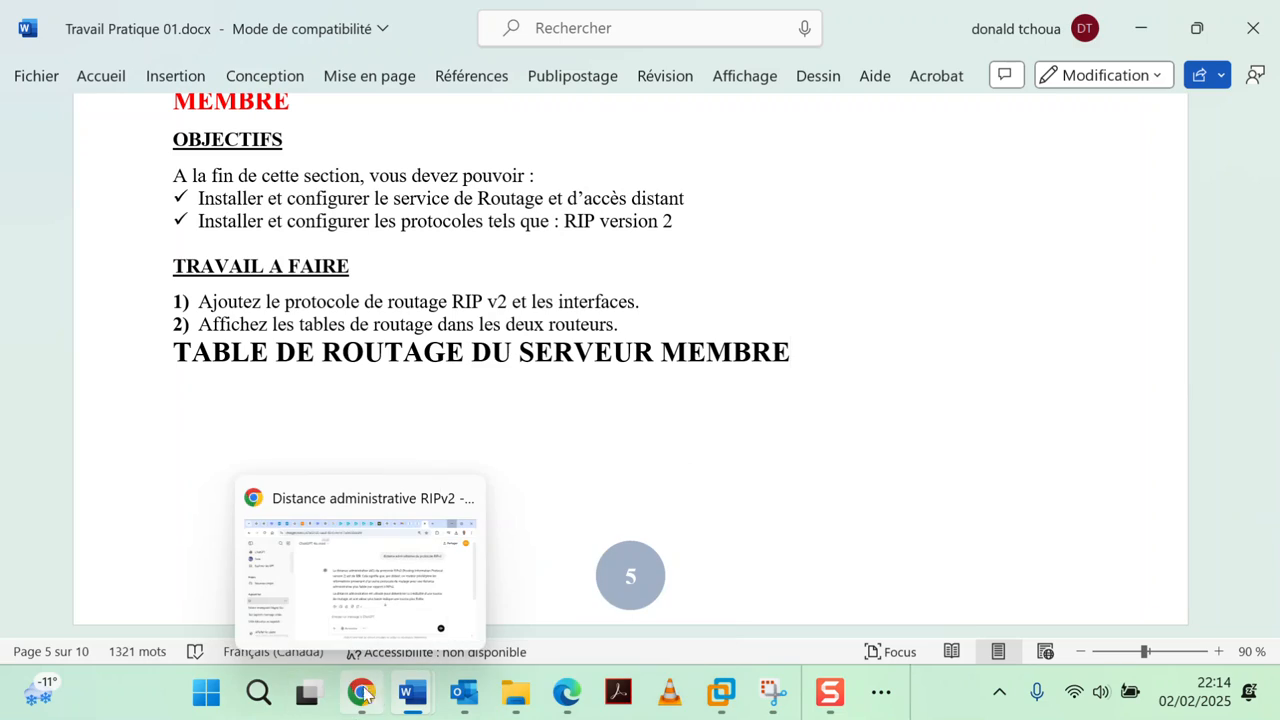
mouse_move(412, 692)
left_click(210, 580)
scroll(531, 391, "down", 4)
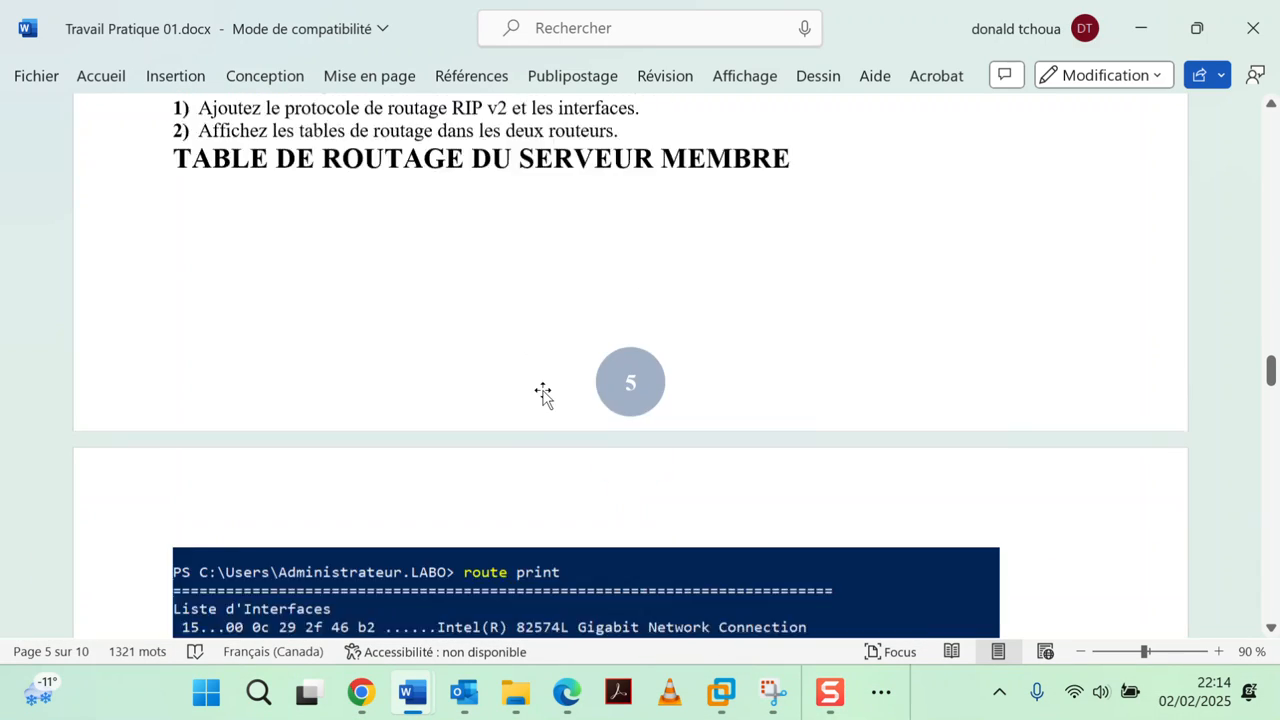
scroll(546, 389, "up", 6)
scroll(561, 395, "up", 15)
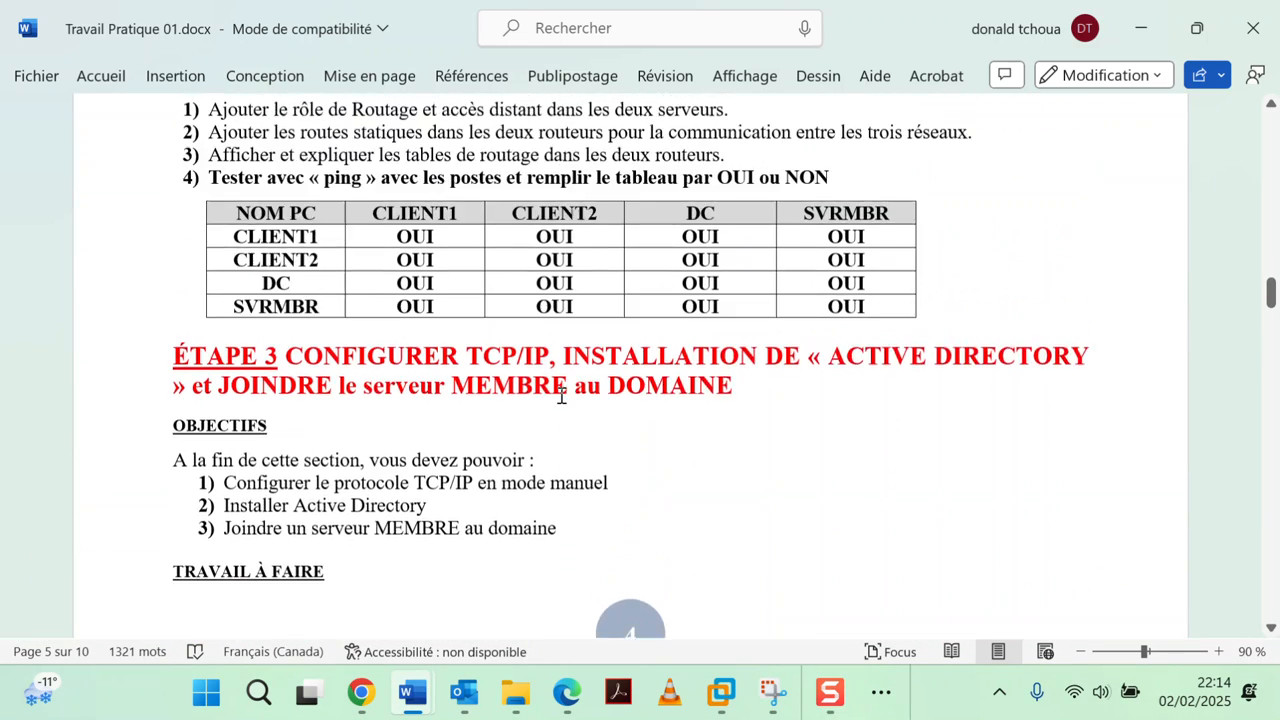
scroll(561, 395, "up", 4)
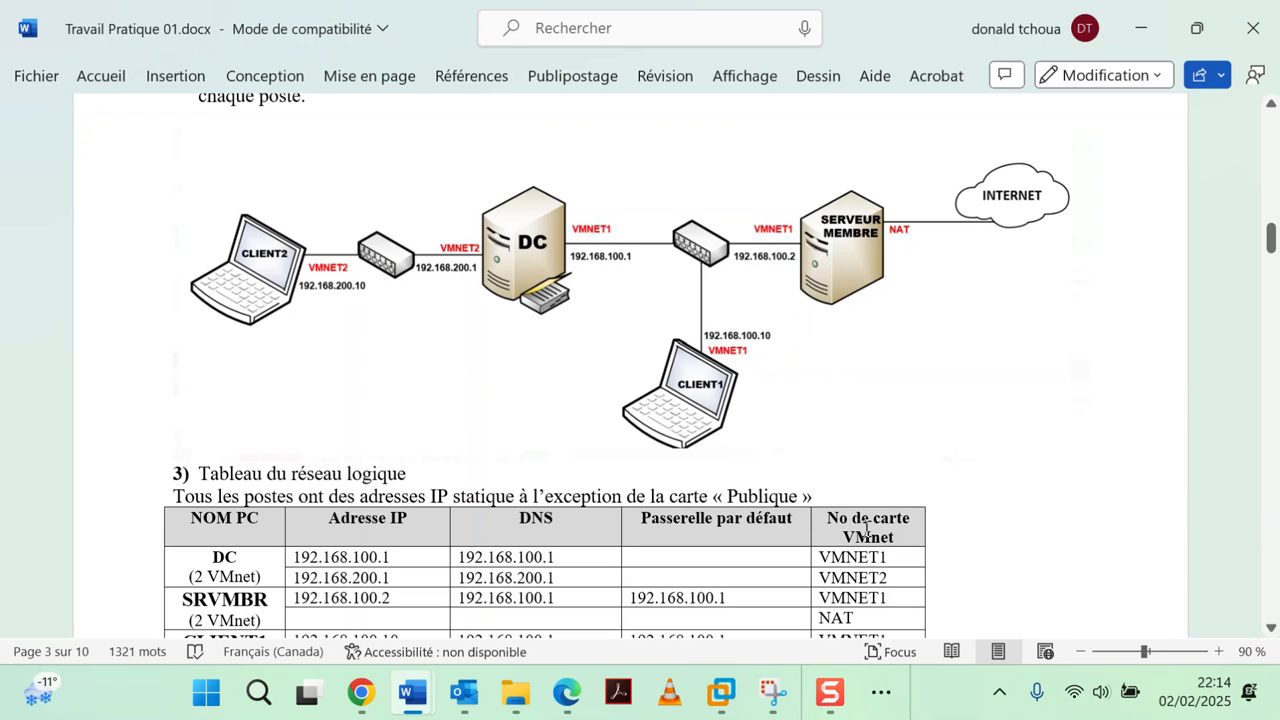
Go back to the DC virtual machine and examine its IPv4 routes against the network diagram.
left_click(721, 692)
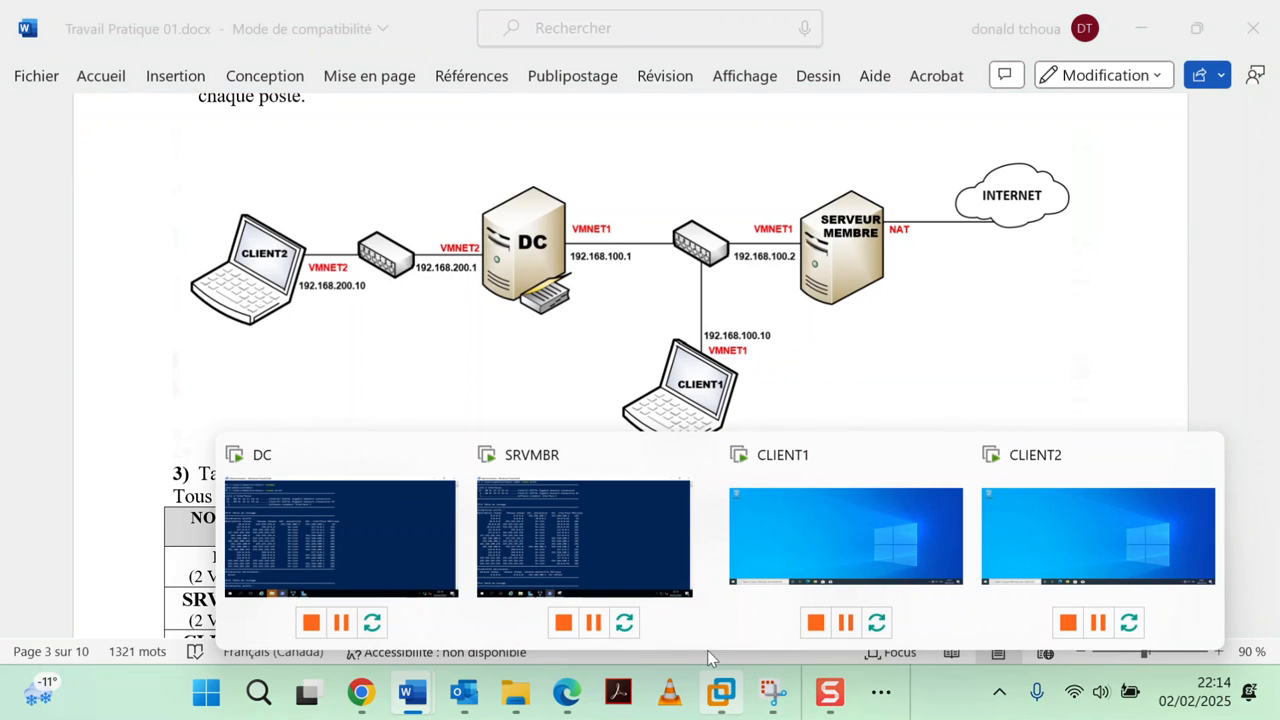
left_click(551, 525)
left_click(722, 686)
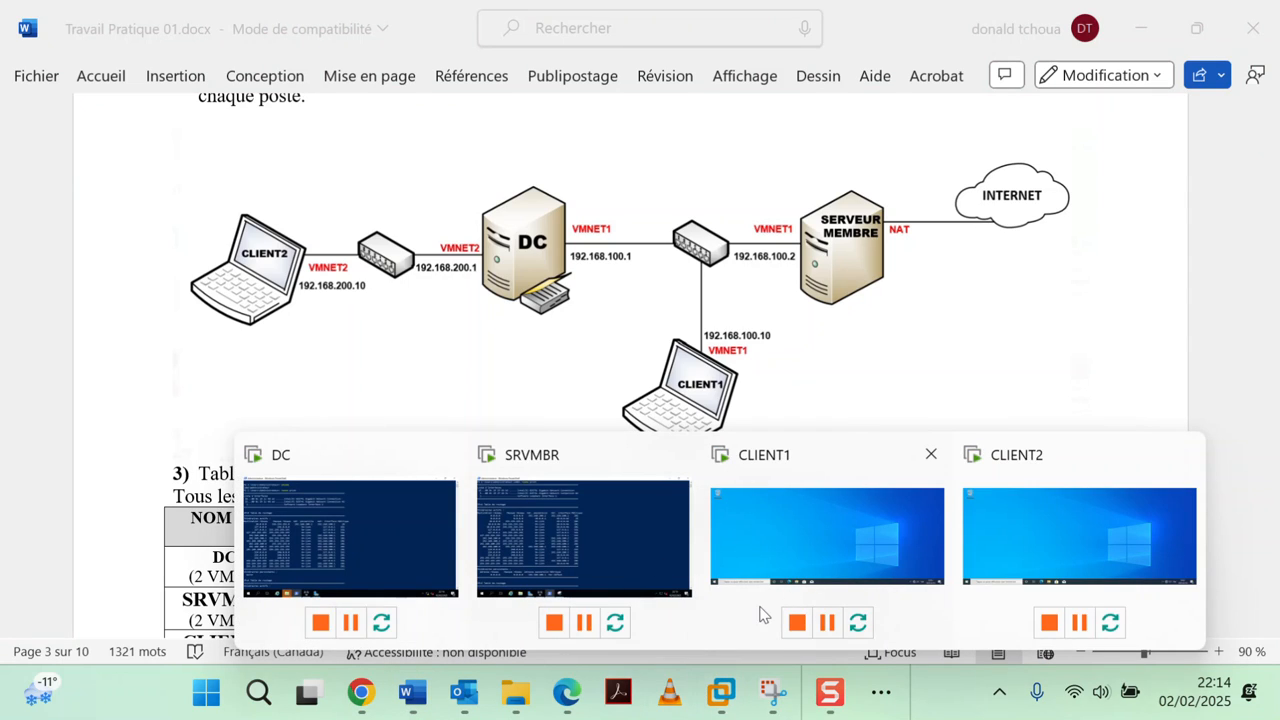
left_click(351, 498)
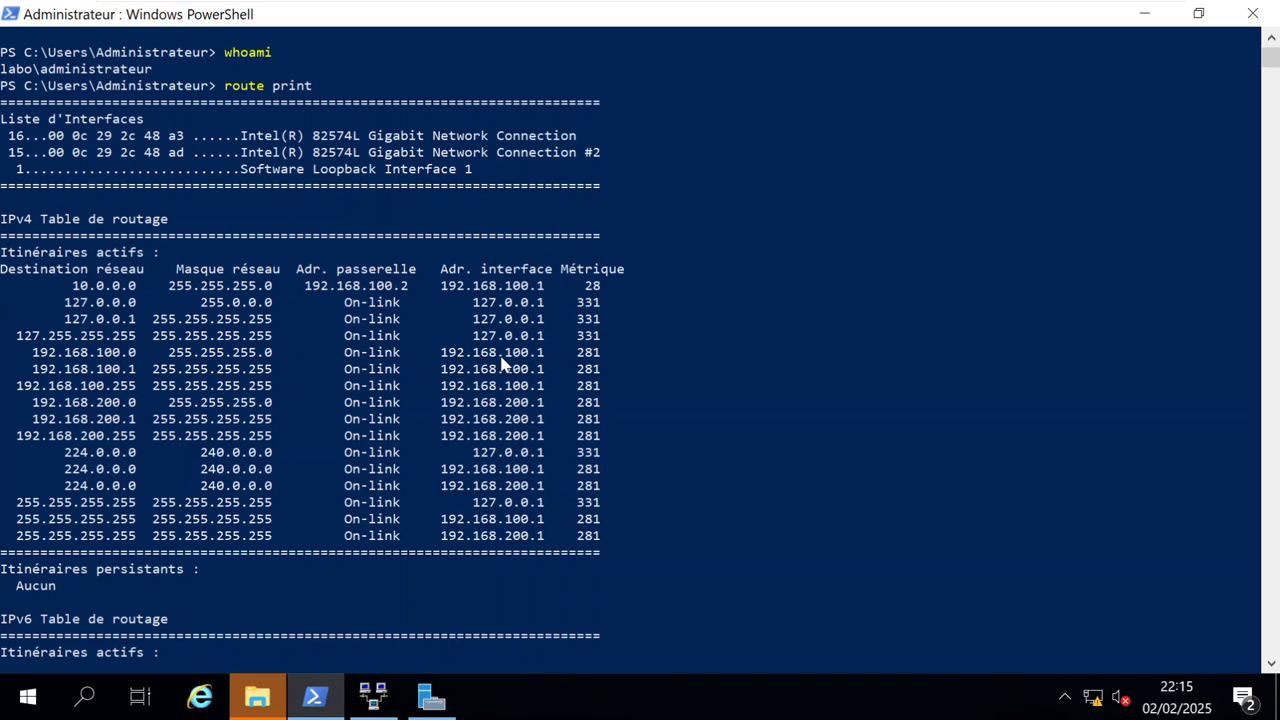
mouse_move(500, 3)
Find and launch Outil Capture d'écran on DC by searching for "capture".
left_click(27, 700)
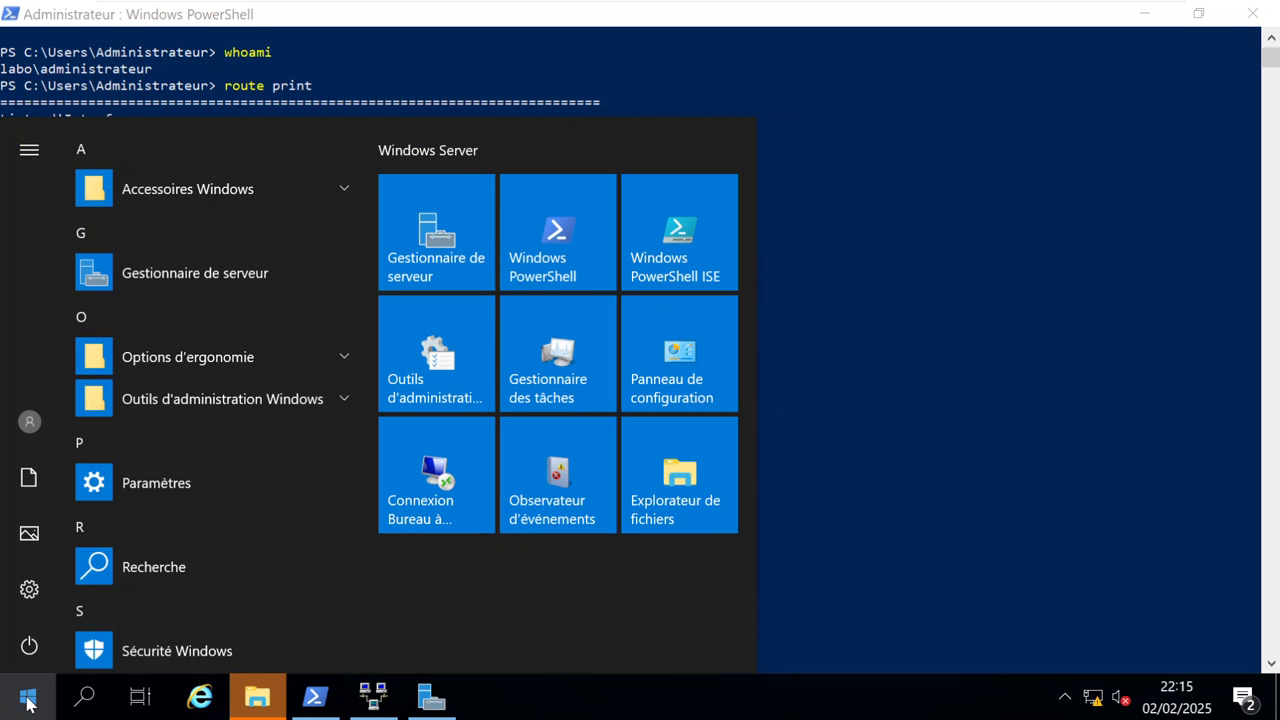
type("cap")
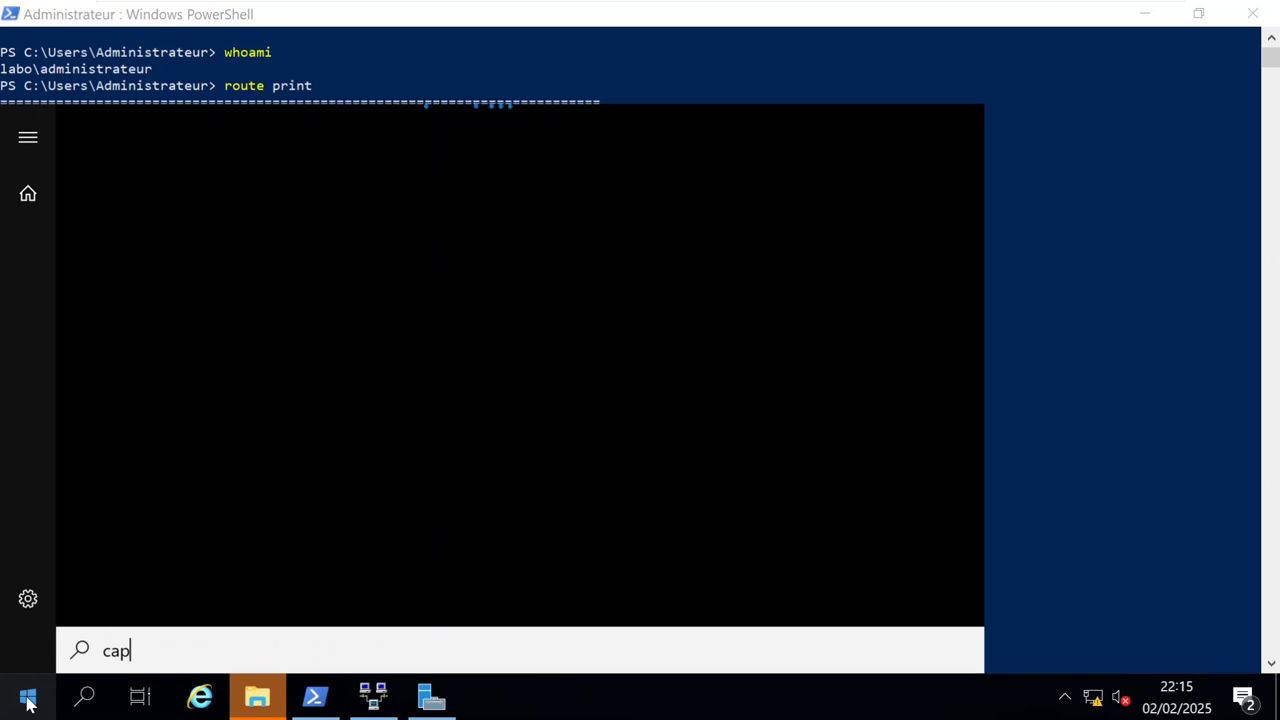
type("ture")
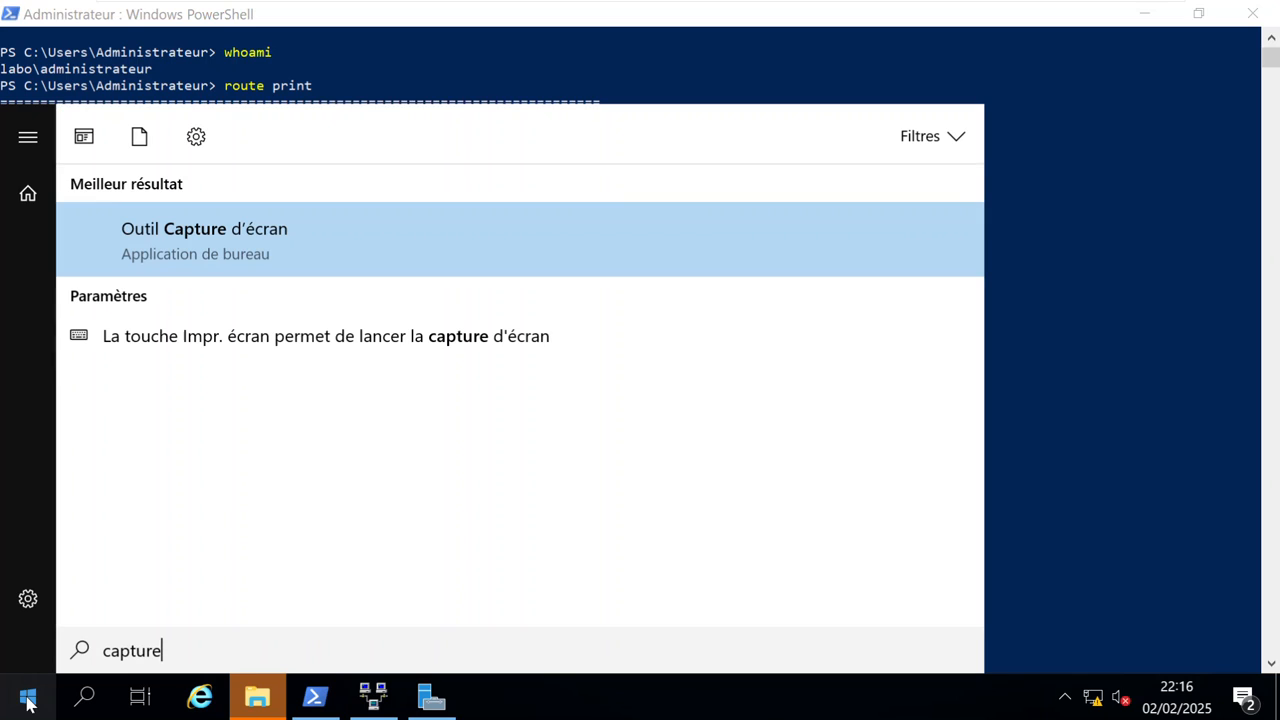
left_click(212, 238)
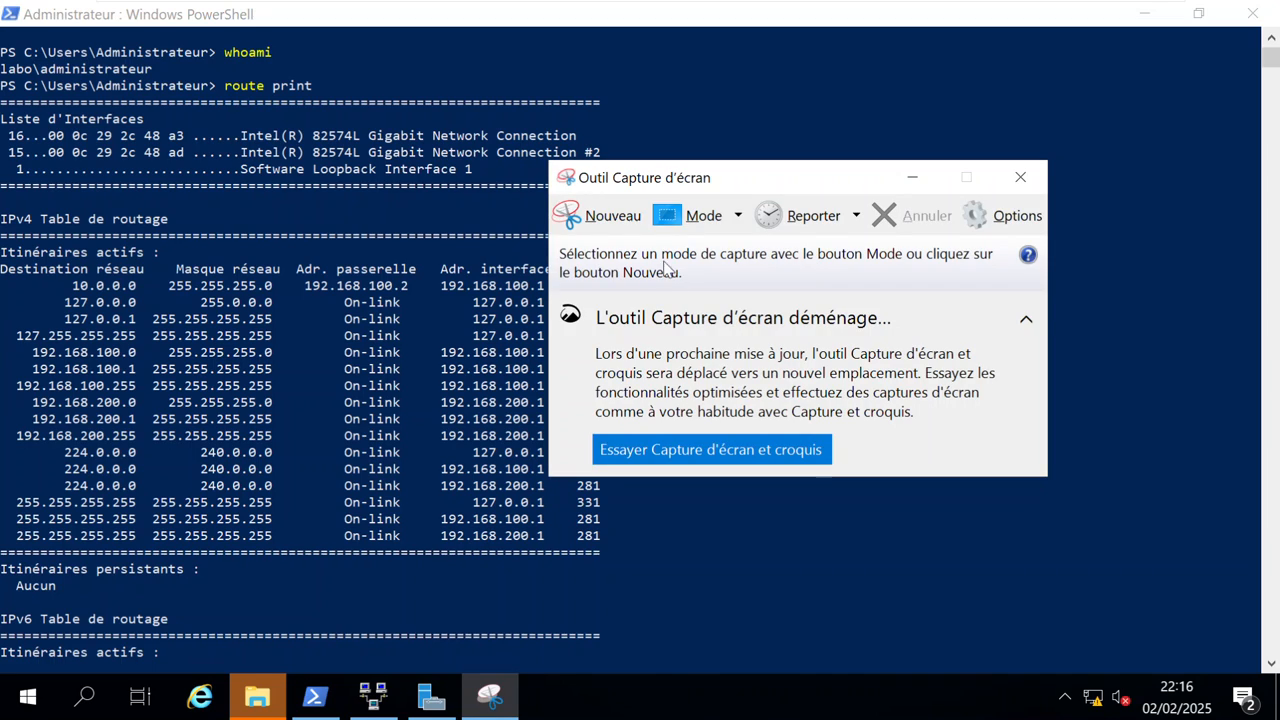
Capture the "route print" output of DC, including the full IPv4 routing table, and copy the capture.
left_click(598, 220)
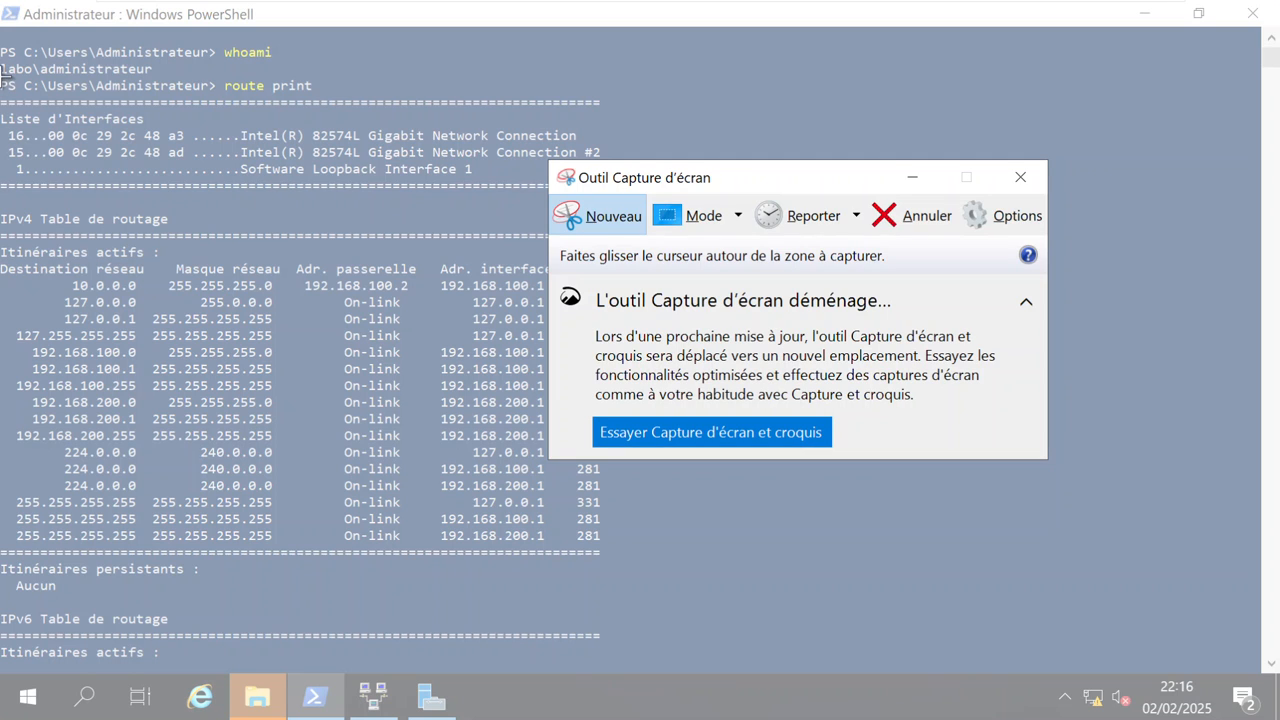
left_click_drag(3, 74, 730, 652)
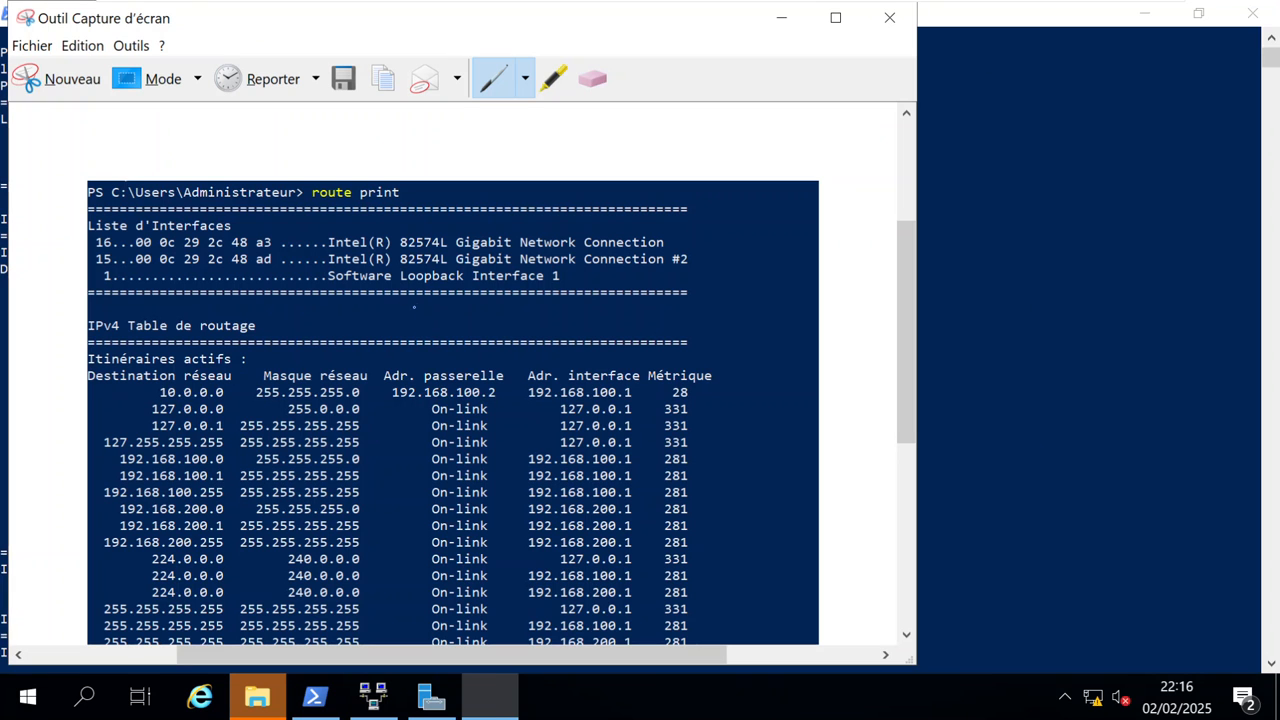
right_click(378, 289)
left_click(432, 320)
Return to the Word report and add the heading "TABLE DE ROUTAGE DU DC" below the SERVEUR MEMBRE capture, followed by a new line.
mouse_move(1056, 8)
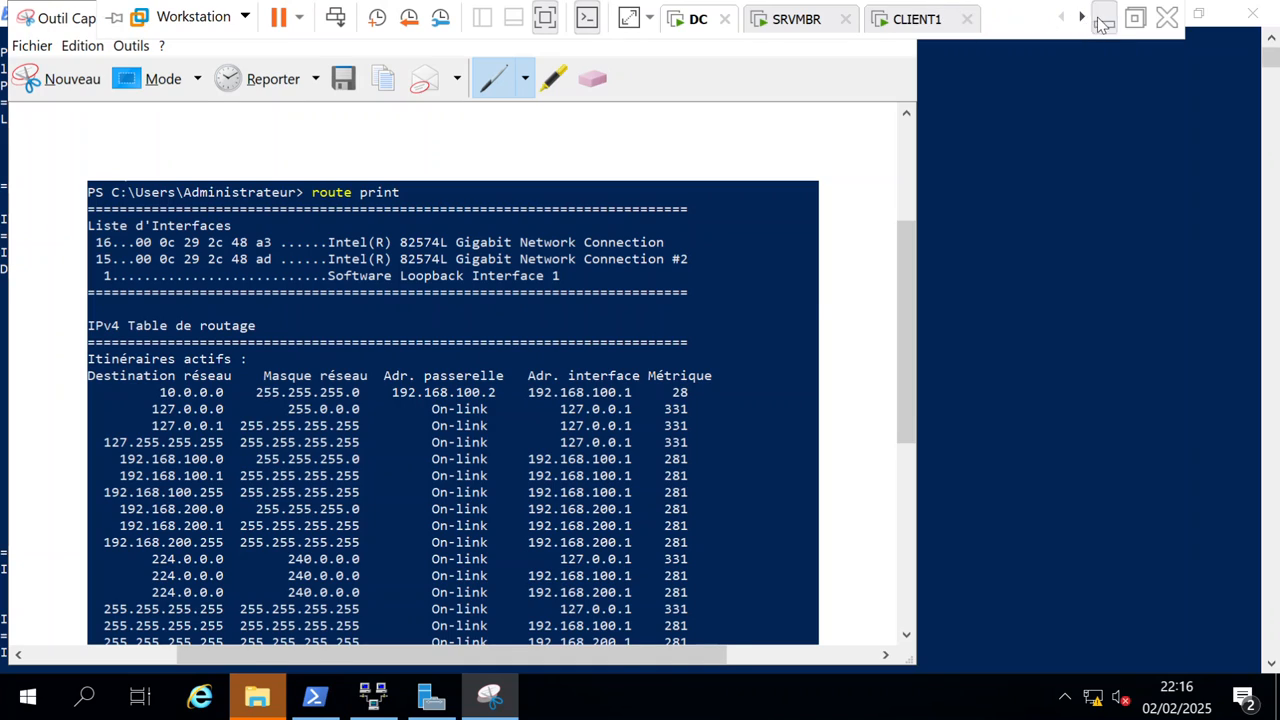
left_click(1095, 18)
scroll(520, 430, "down", 15)
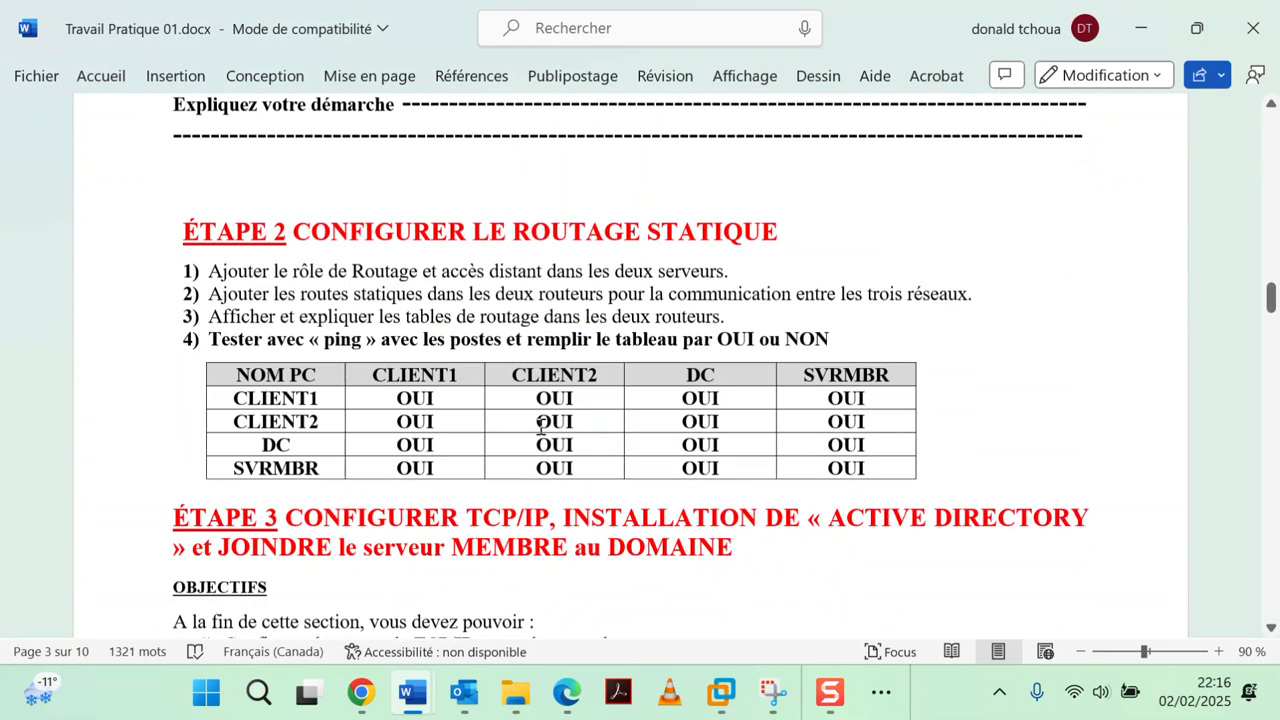
scroll(537, 446, "down", 15)
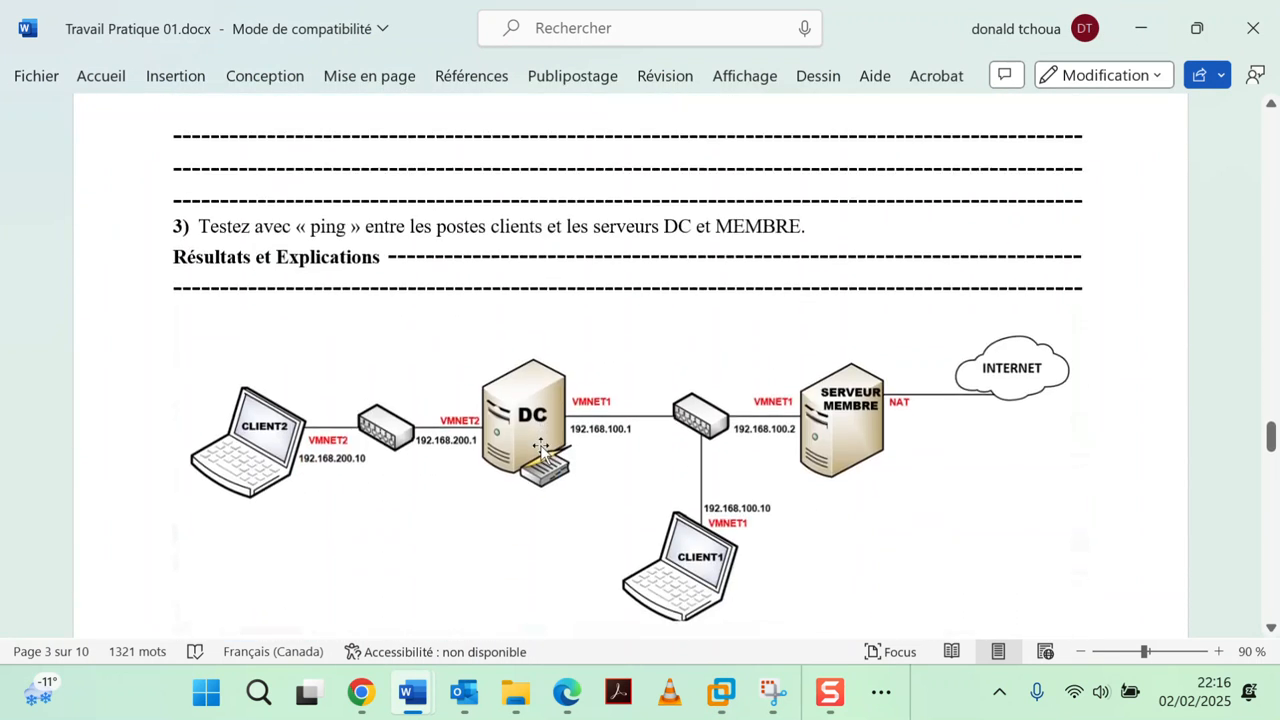
scroll(480, 435, "up", 5)
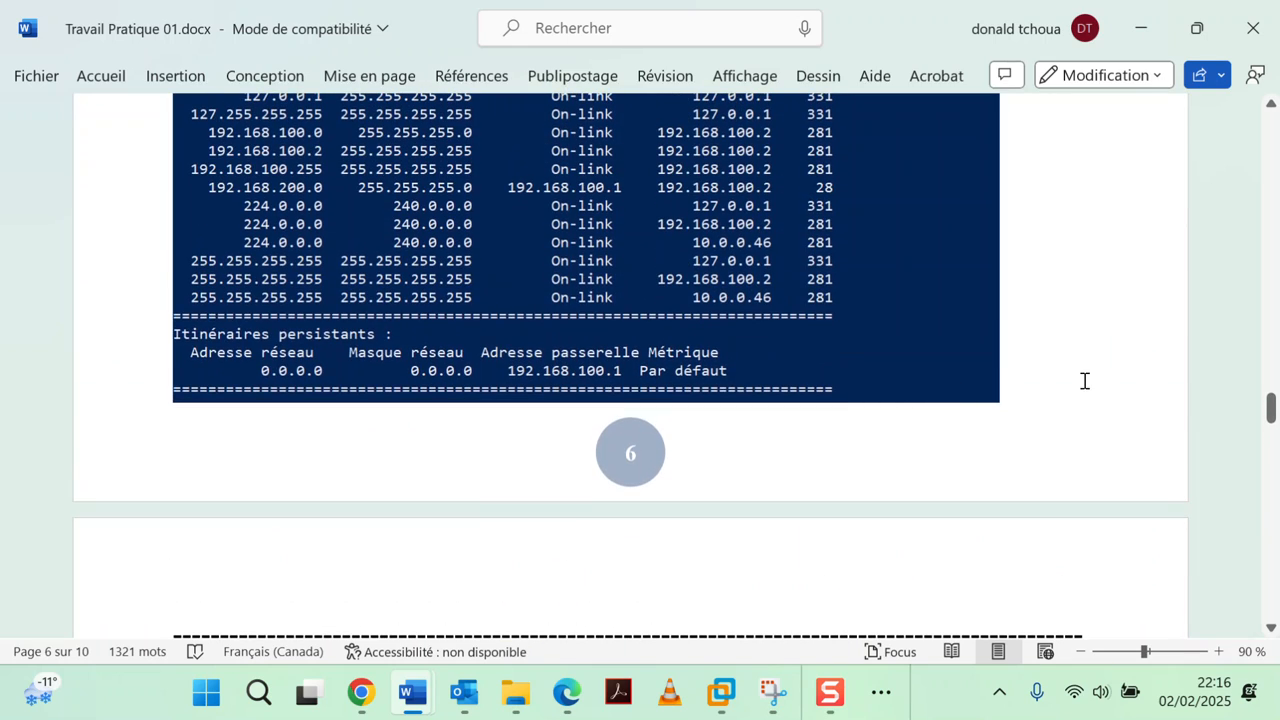
type("TAB")
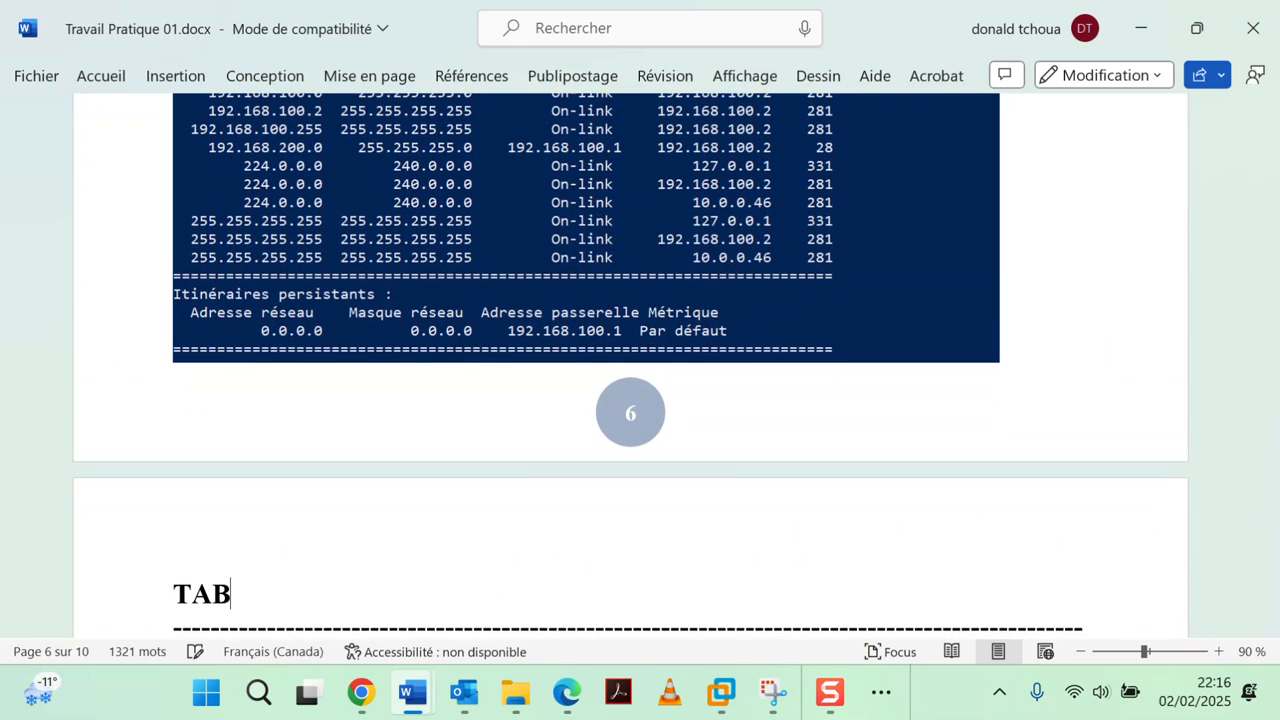
type("LE DE ROUTAGE DU DC")
key("Return")
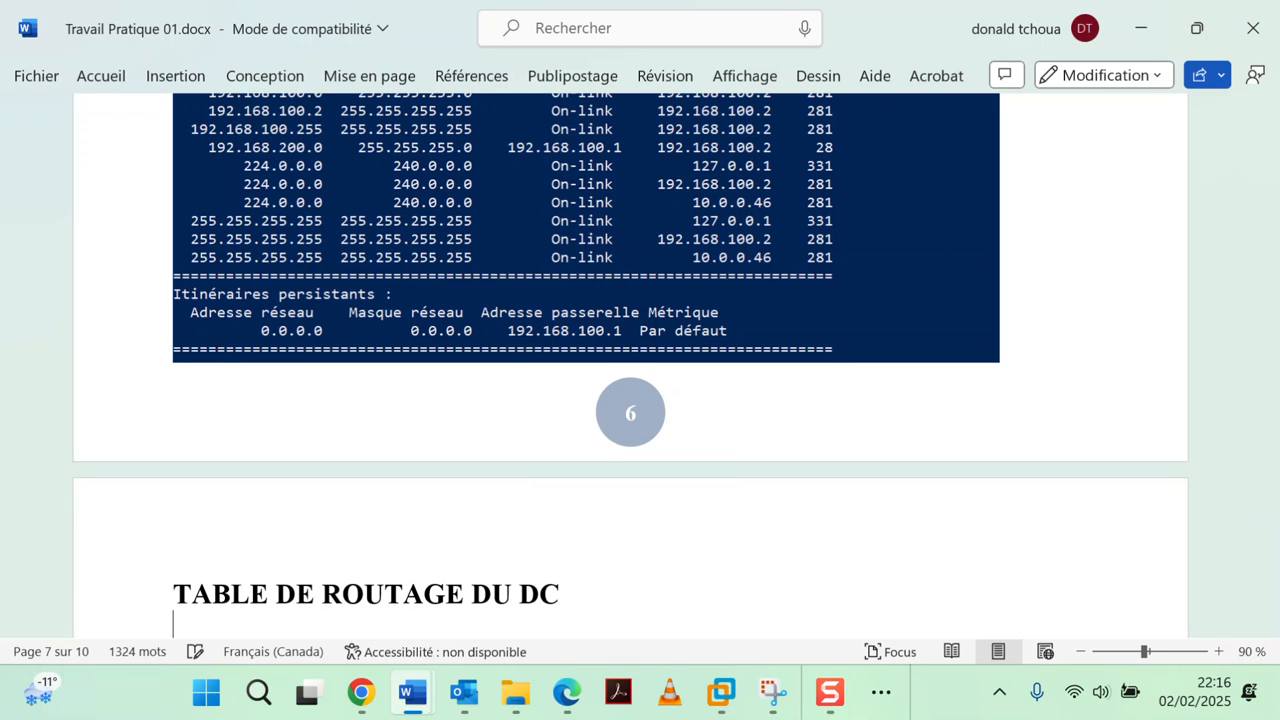
Paste the DC routing table capture under its heading and check the placement of the preceding section.
key("ctrl+v")
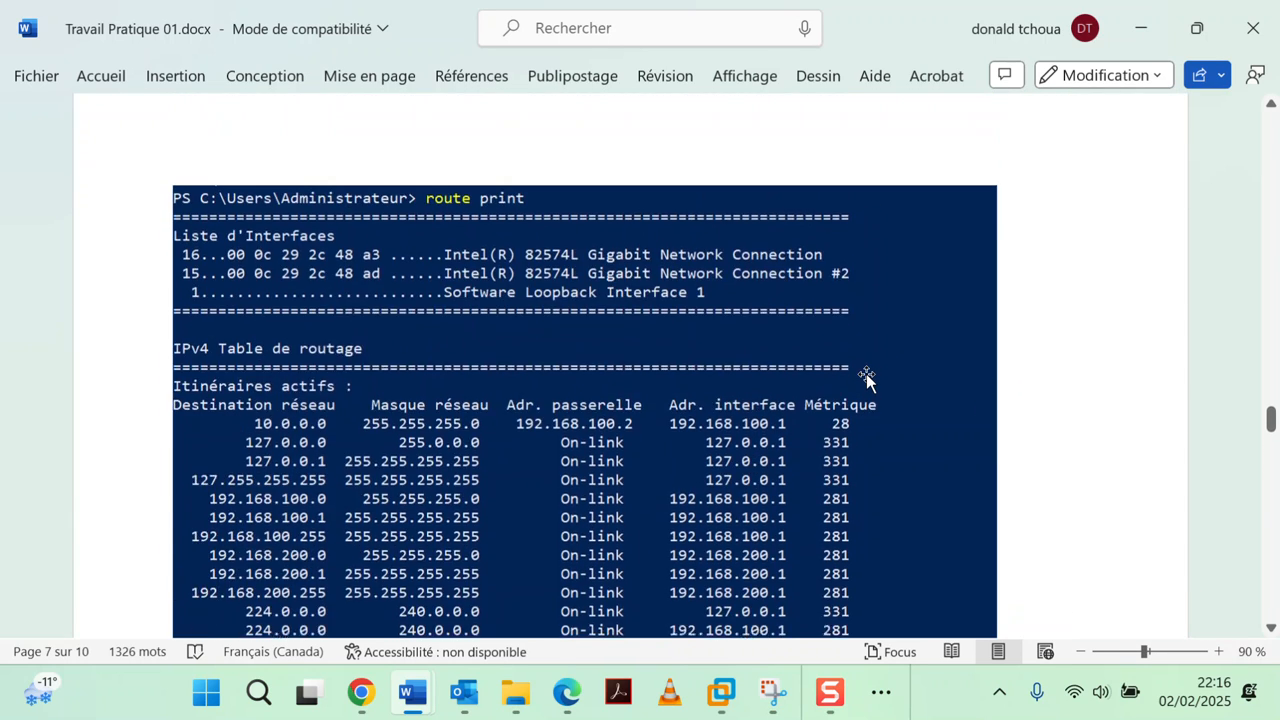
scroll(866, 378, "up", 10)
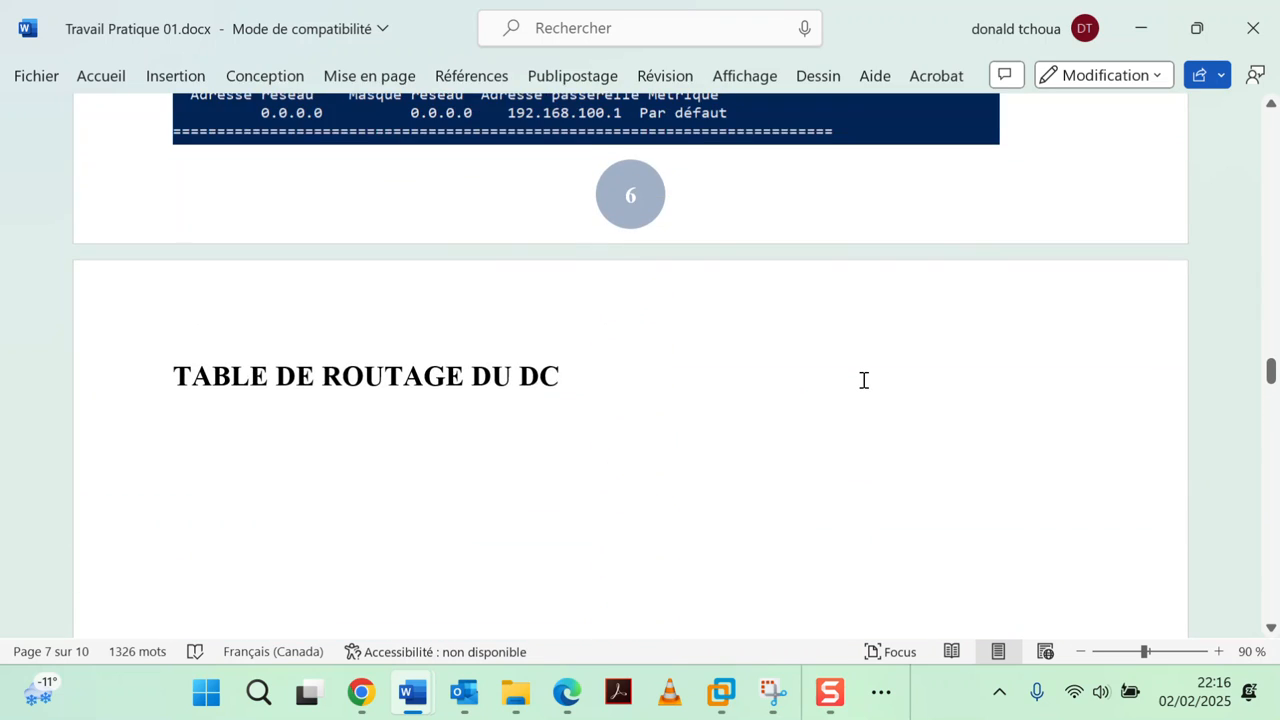
scroll(864, 380, "up", 15)
scroll(850, 380, "up", 3)
Check the pasted DC routing table capture in the report and read on to question 3 about the ping tests.
scroll(849, 375, "down", 15)
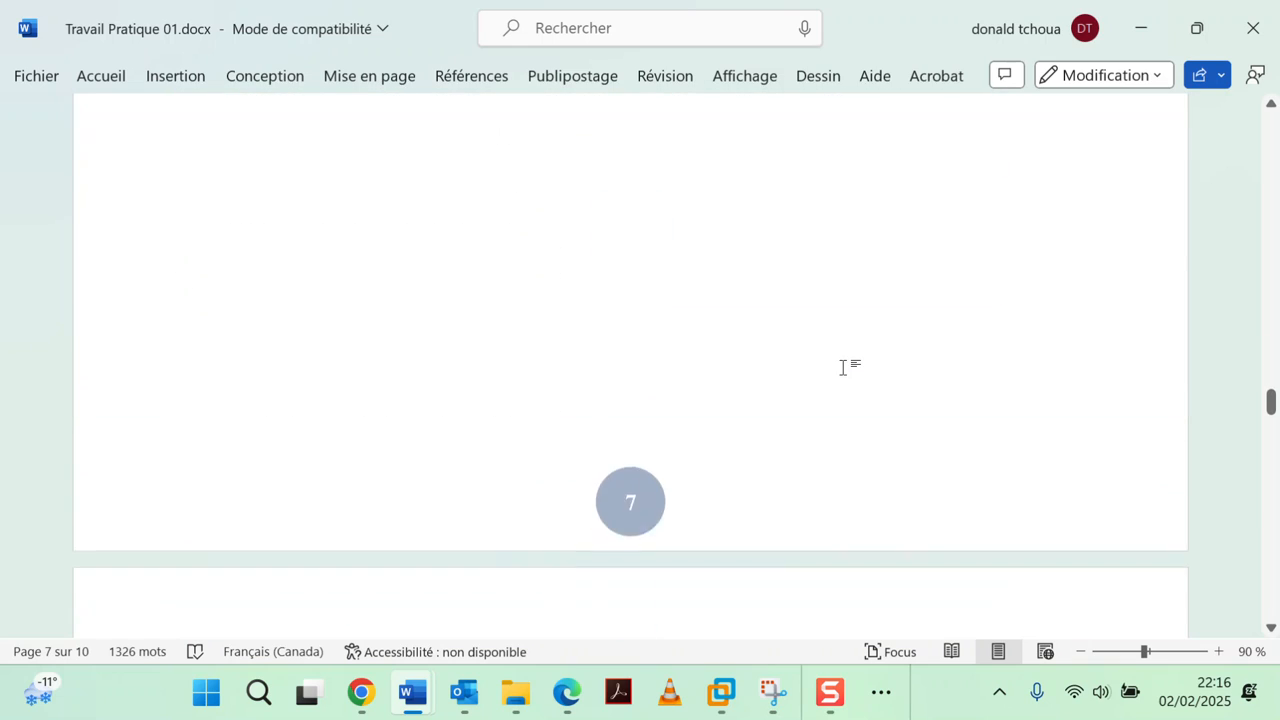
scroll(843, 367, "down", 10)
left_click(510, 470)
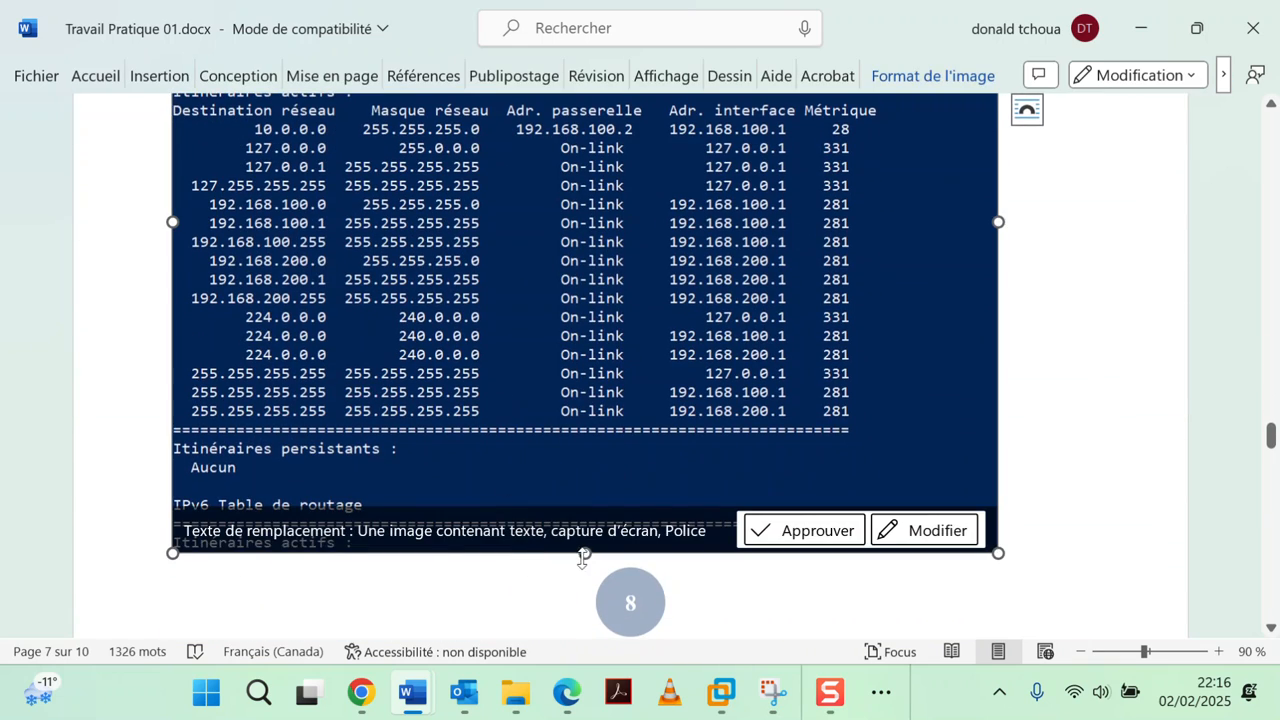
scroll(580, 491, "down", 4)
scroll(580, 491, "up", 5)
scroll(580, 491, "down", 5)
scroll(580, 487, "down", 5)
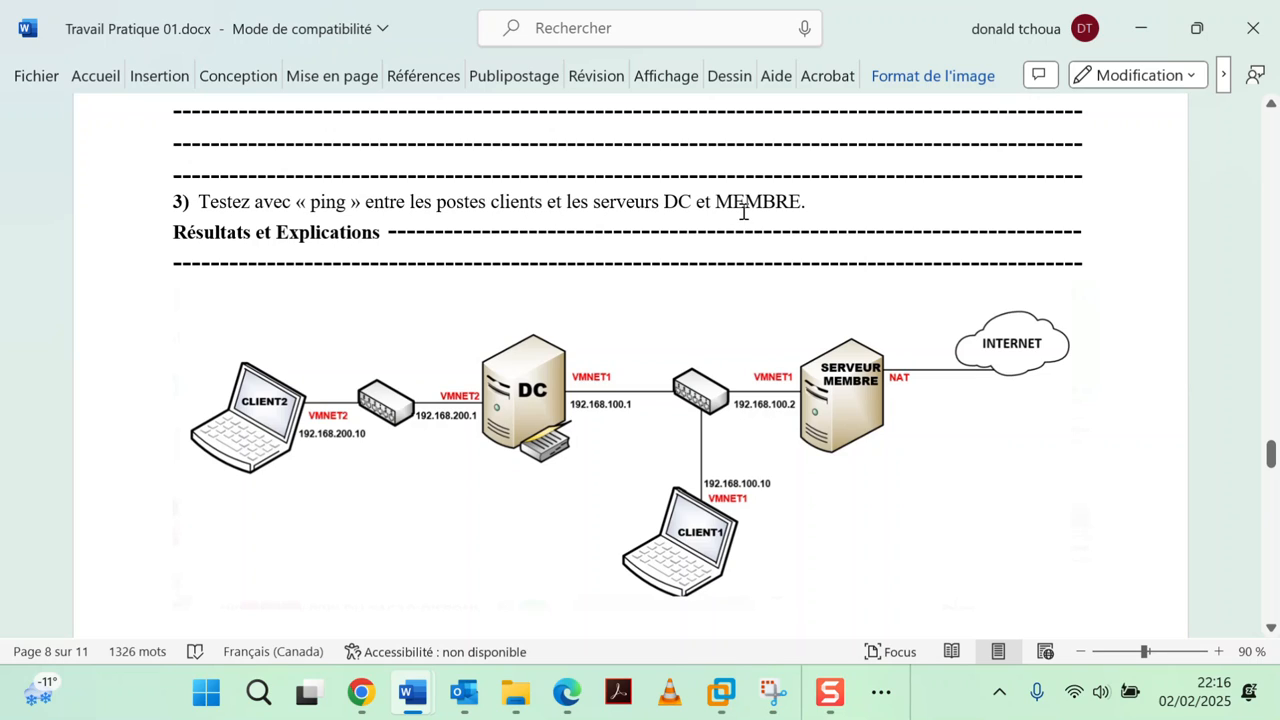
Switch to the CLIENT1 virtual machine in VMware Workstation and leave full-screen mode.
mouse_move(721, 692)
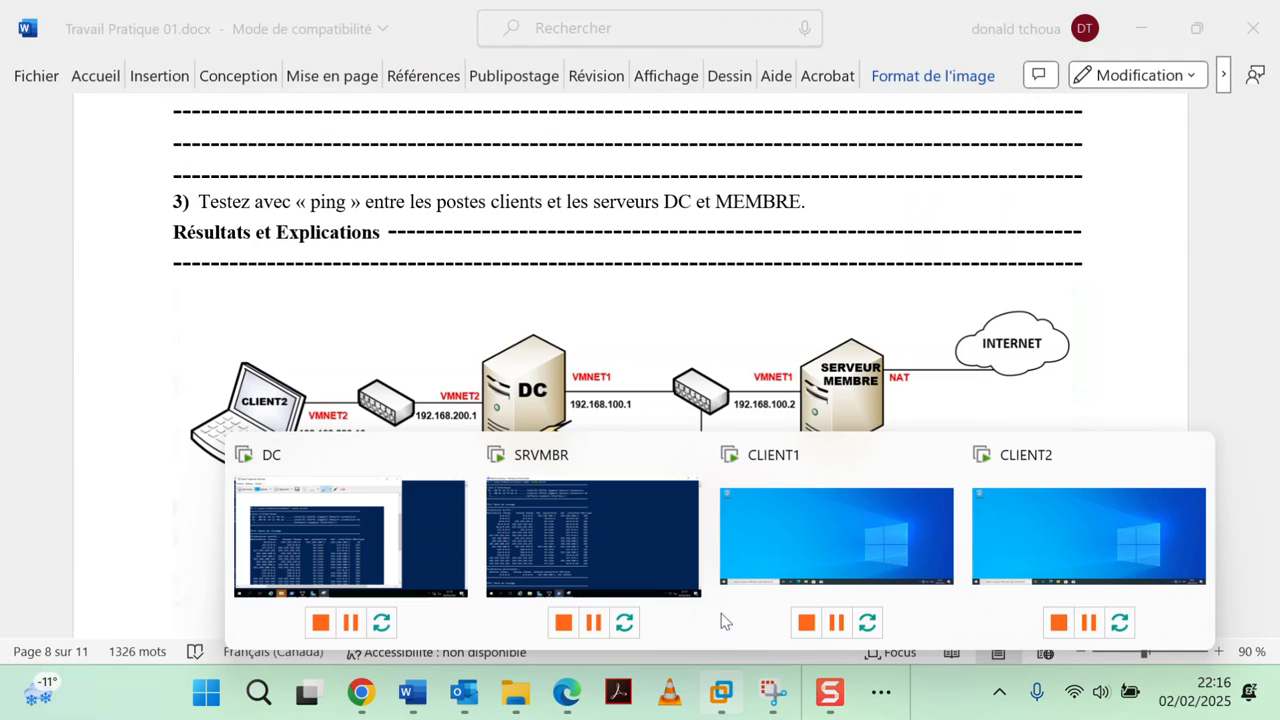
left_click(800, 530)
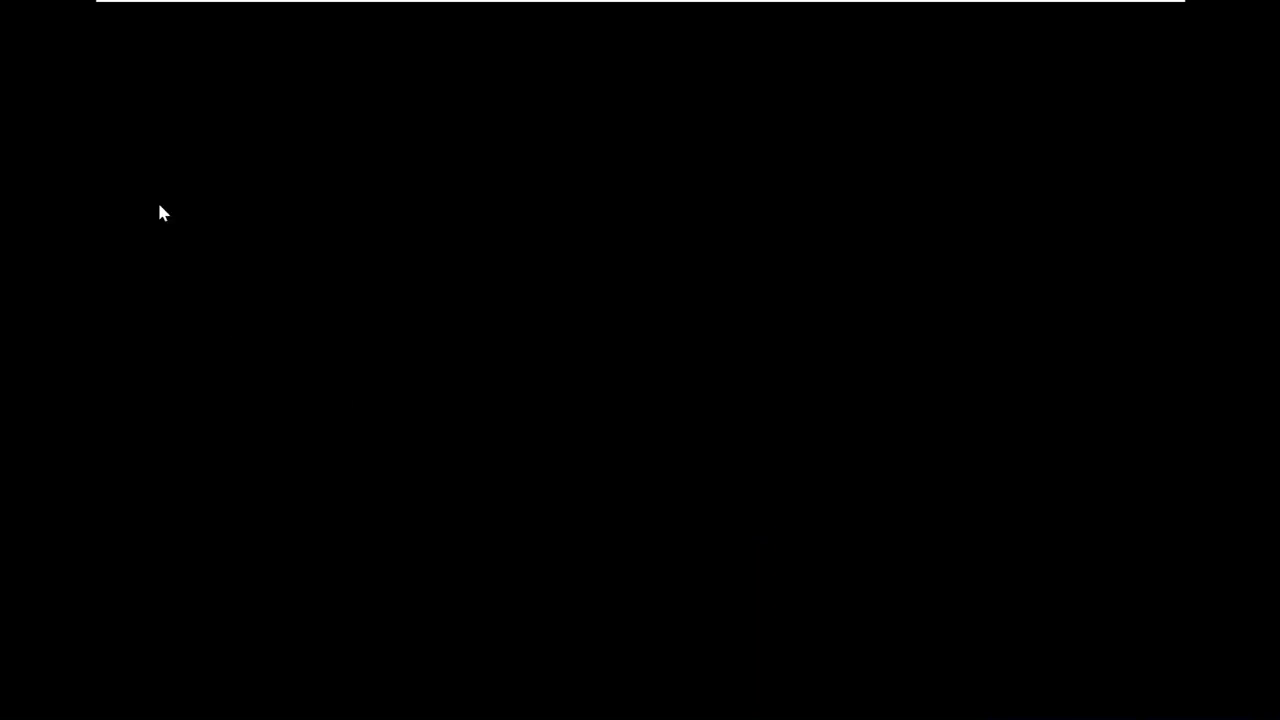
mouse_move(870, 5)
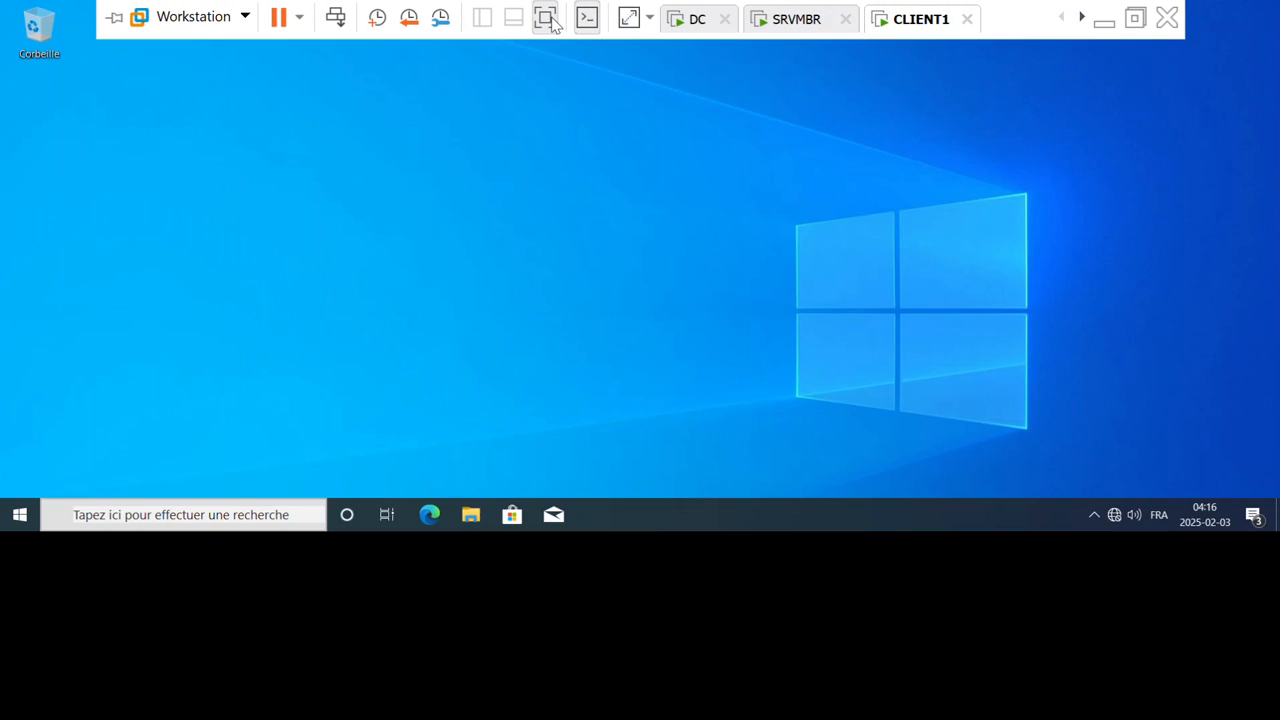
left_click(548, 19)
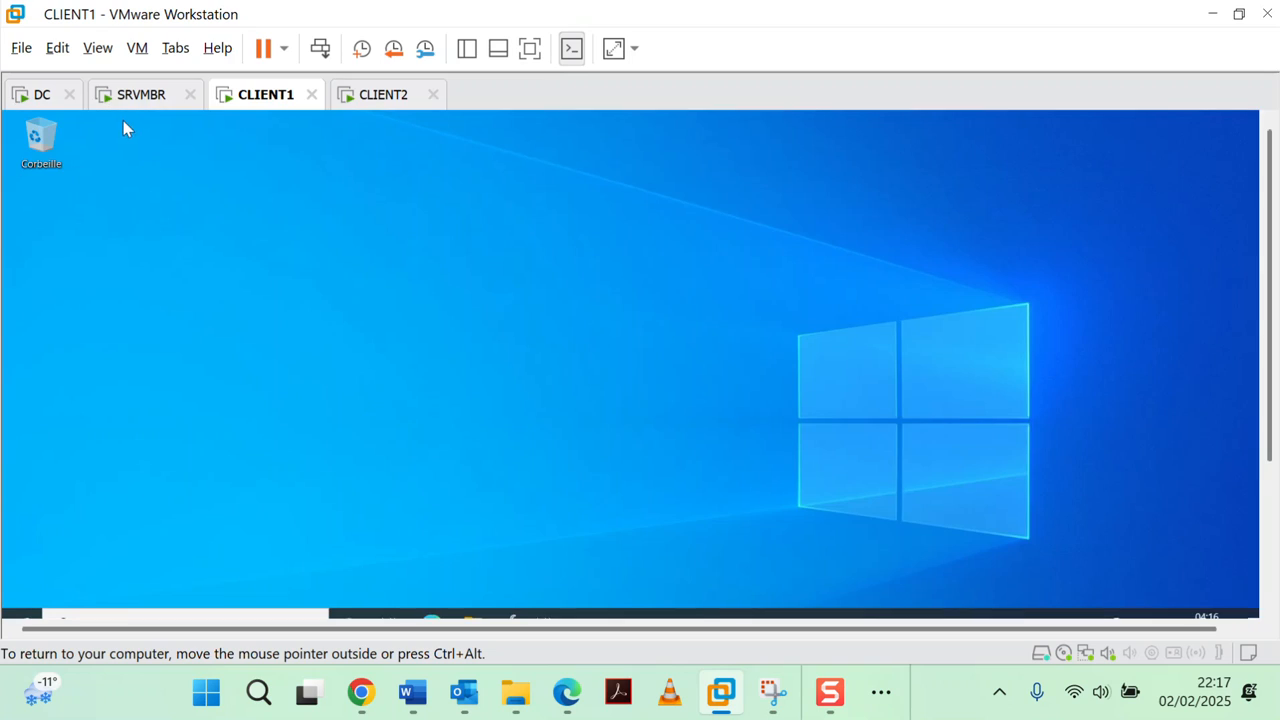
On DC, minimize Outil Capture d'écran and close the administrator PowerShell window.
left_click(44, 97)
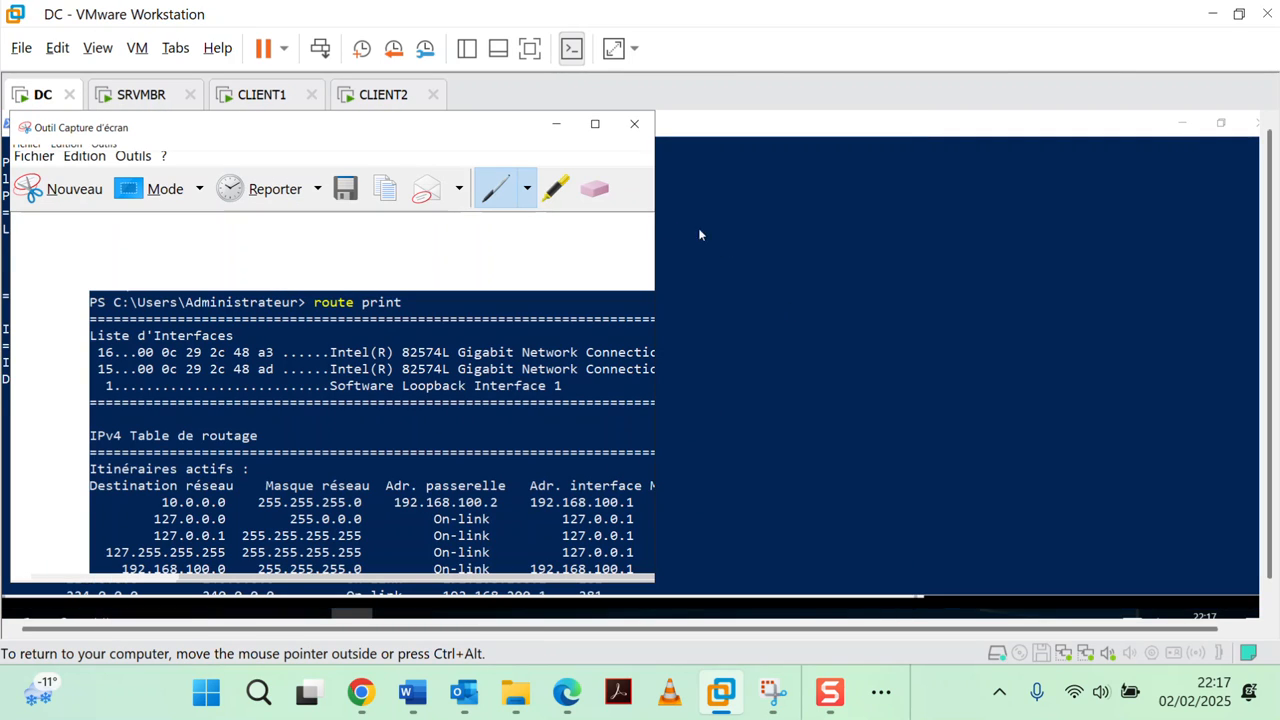
left_click(556, 124)
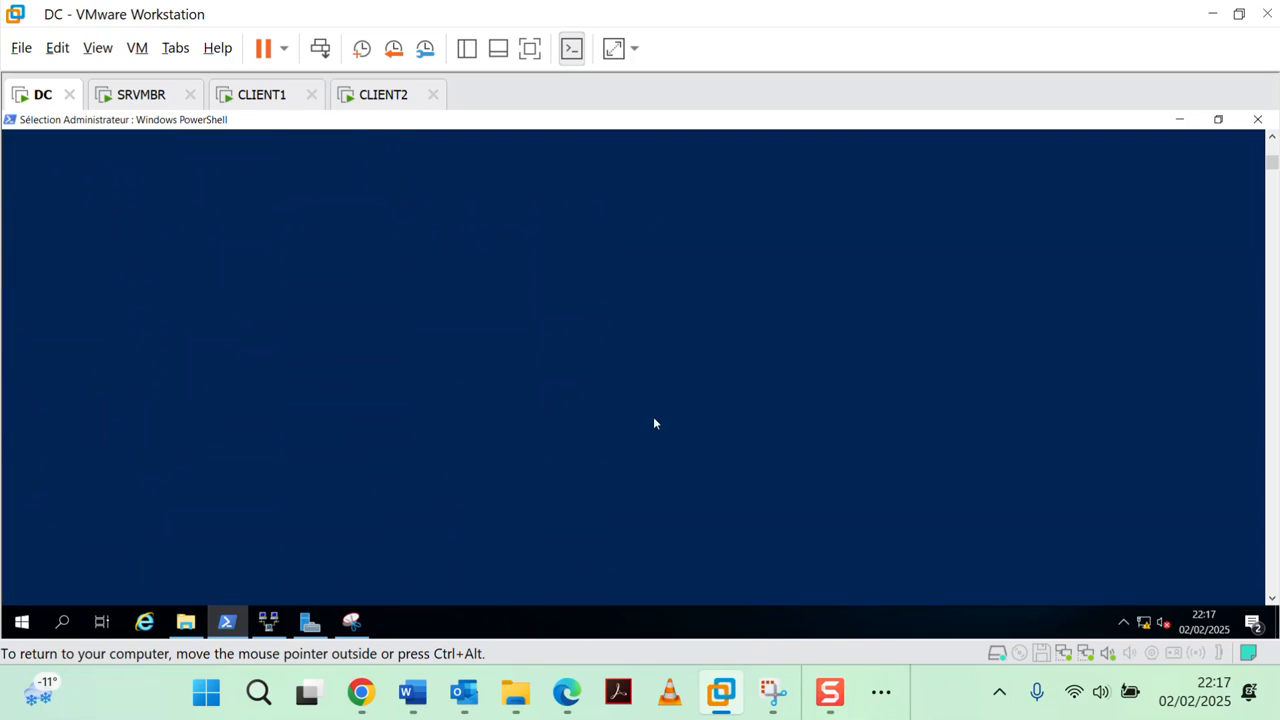
left_click(515, 352)
left_click(1257, 121)
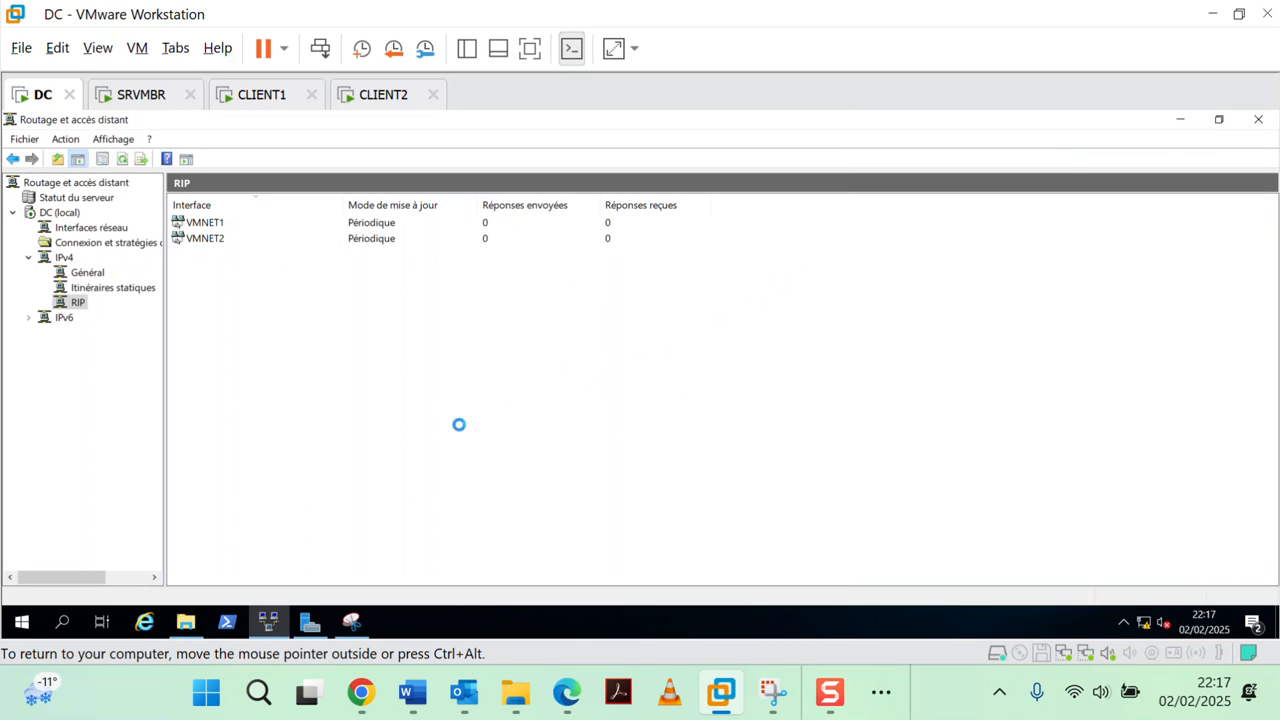
Open new Windows PowerShell windows on DC and move one clear of the other.
left_click(307, 624)
left_click(185, 622)
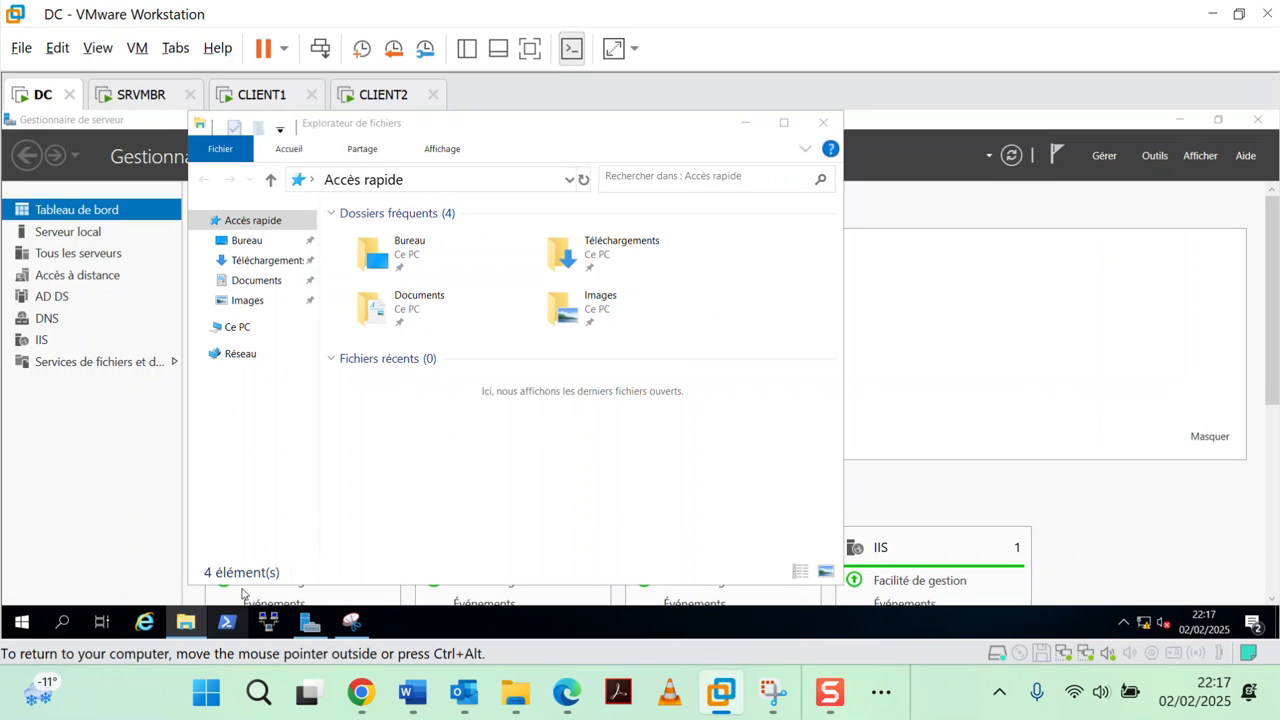
left_click(227, 622)
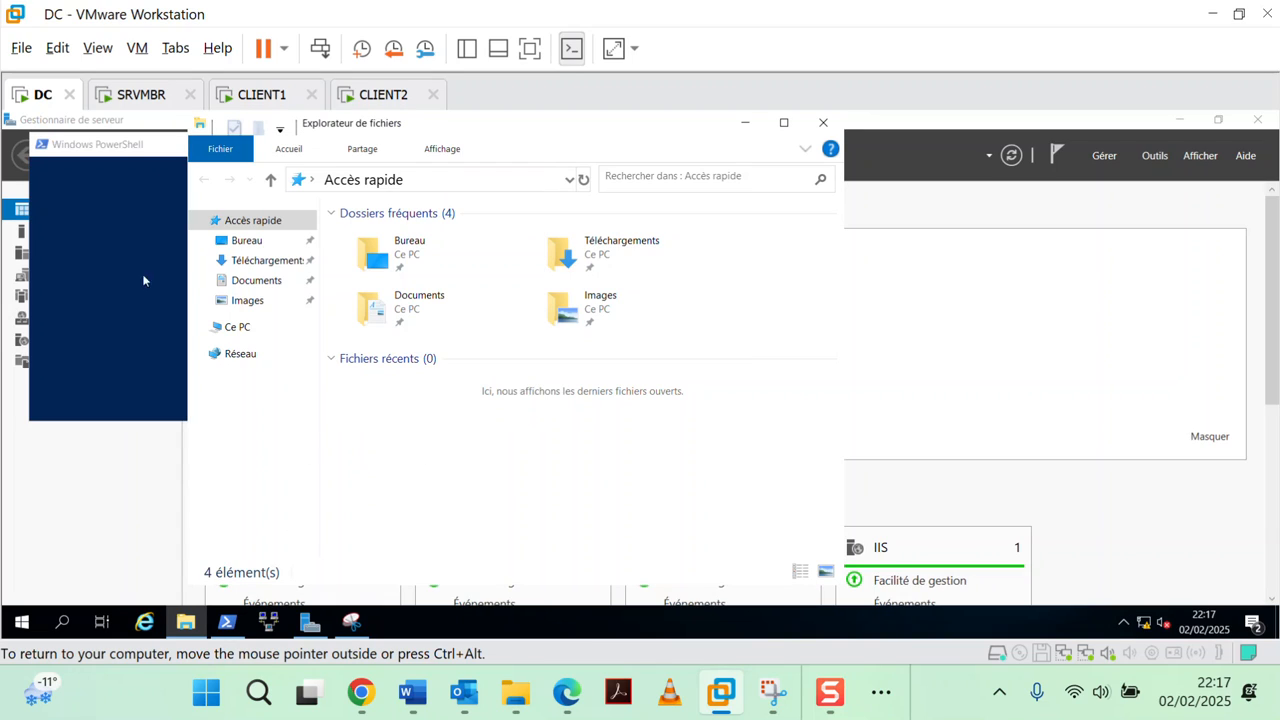
left_click(91, 180)
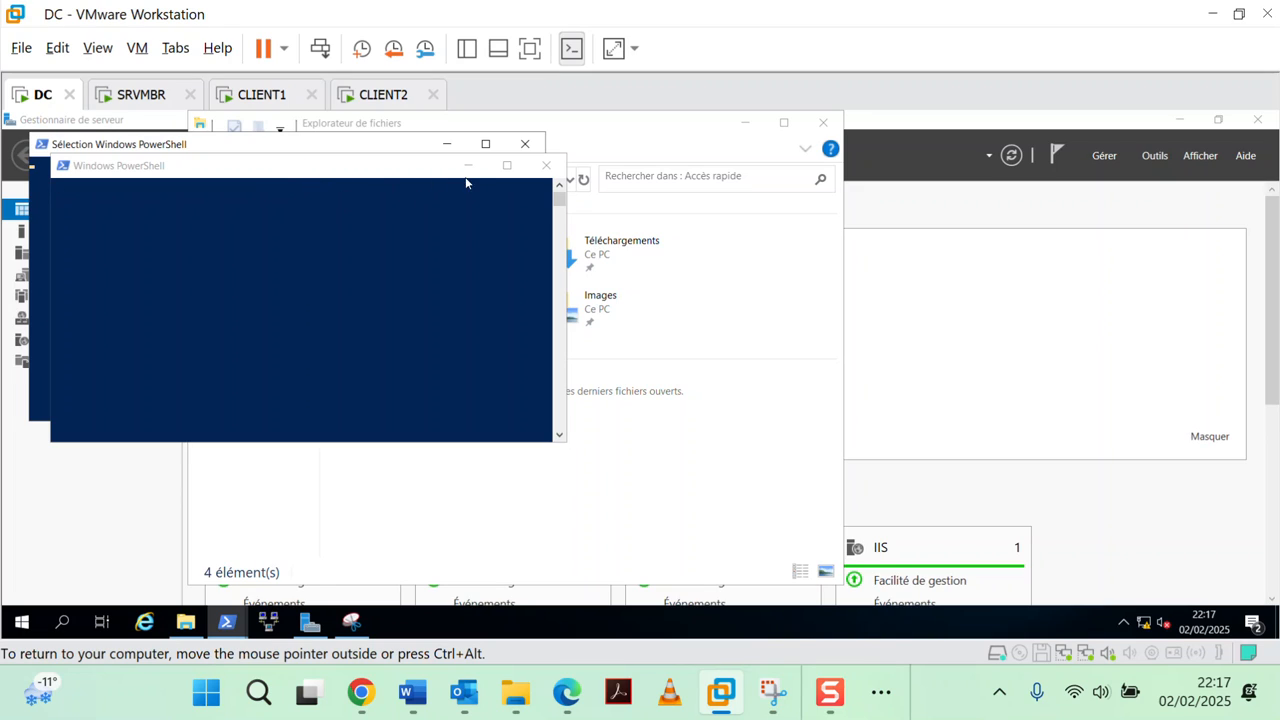
left_click_drag(368, 177, 934, 228)
left_click(780, 308)
left_click(252, 226)
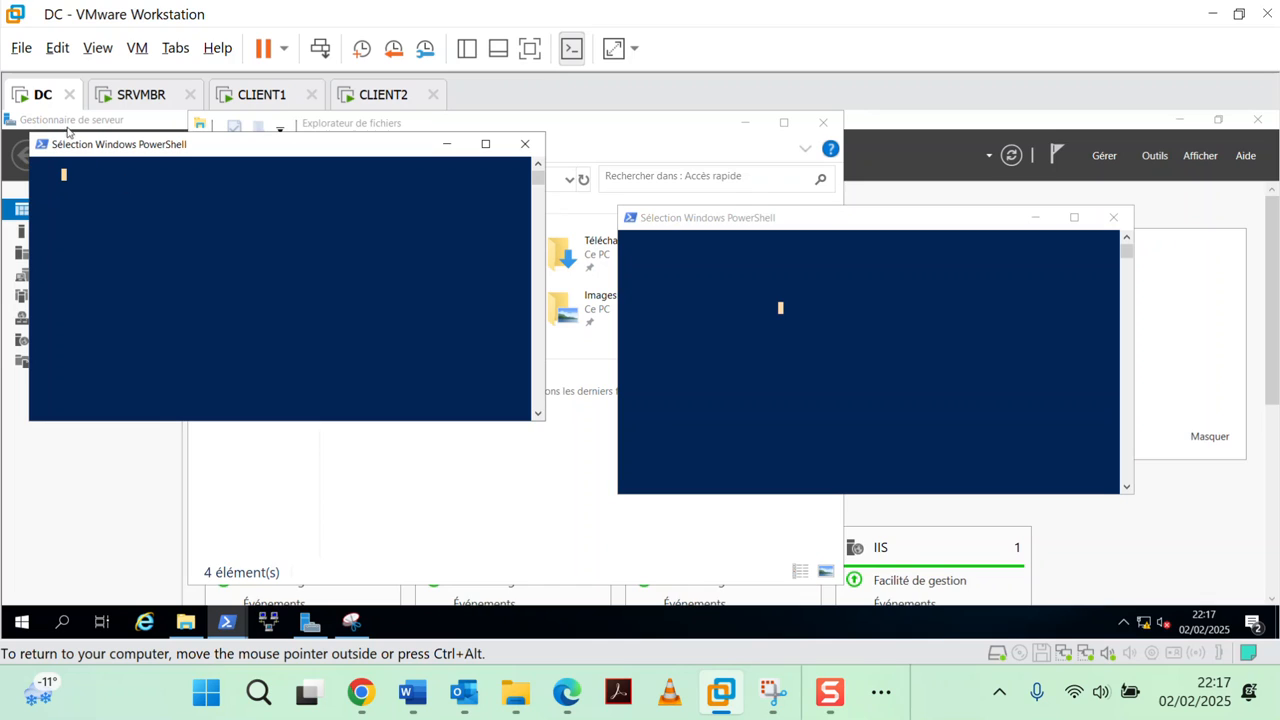
On SRVMBR, set the Windows PowerShell console's font size to 24.
left_click(142, 97)
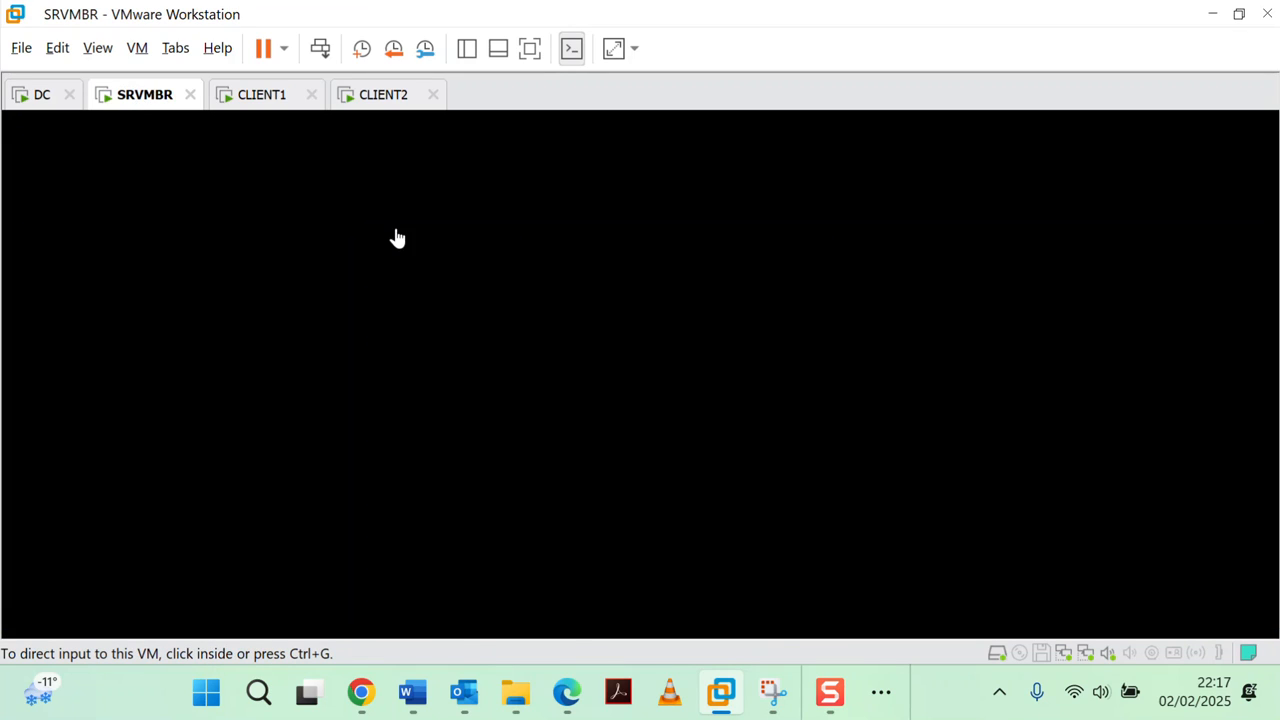
left_click(456, 304)
scroll(400, 300, "down", 3)
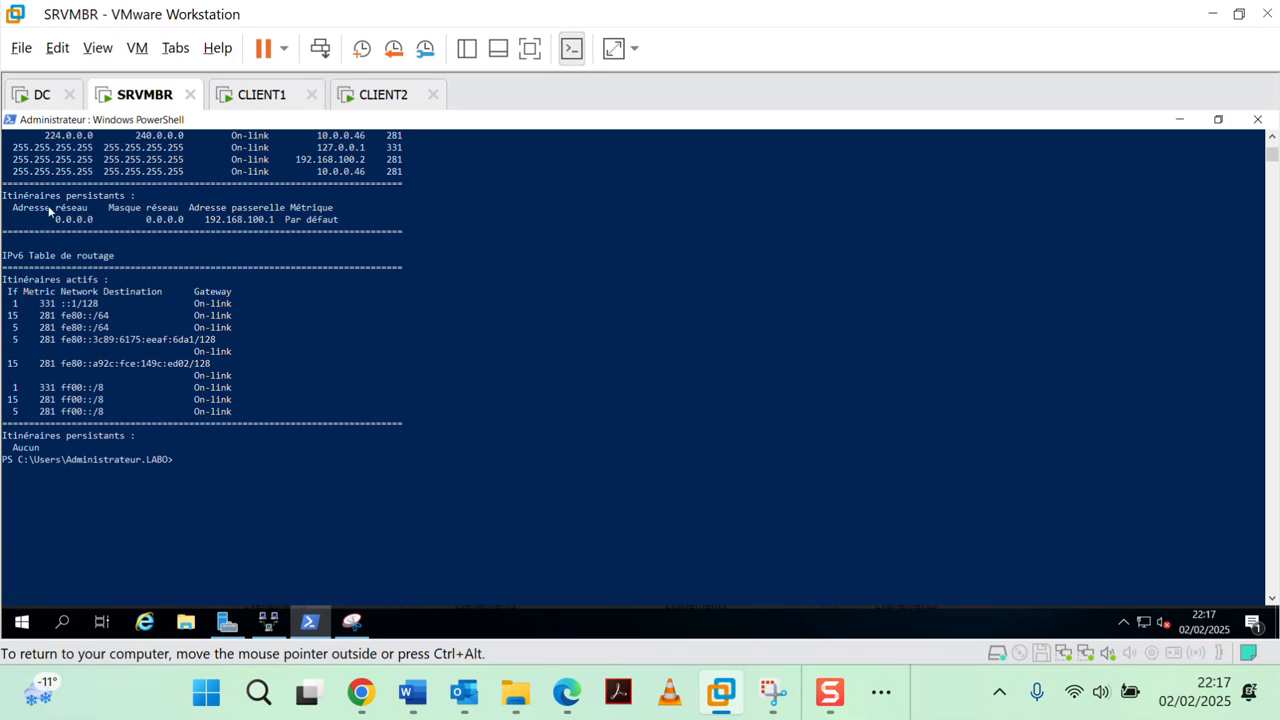
right_click(48, 120)
left_click(85, 260)
left_click(82, 158)
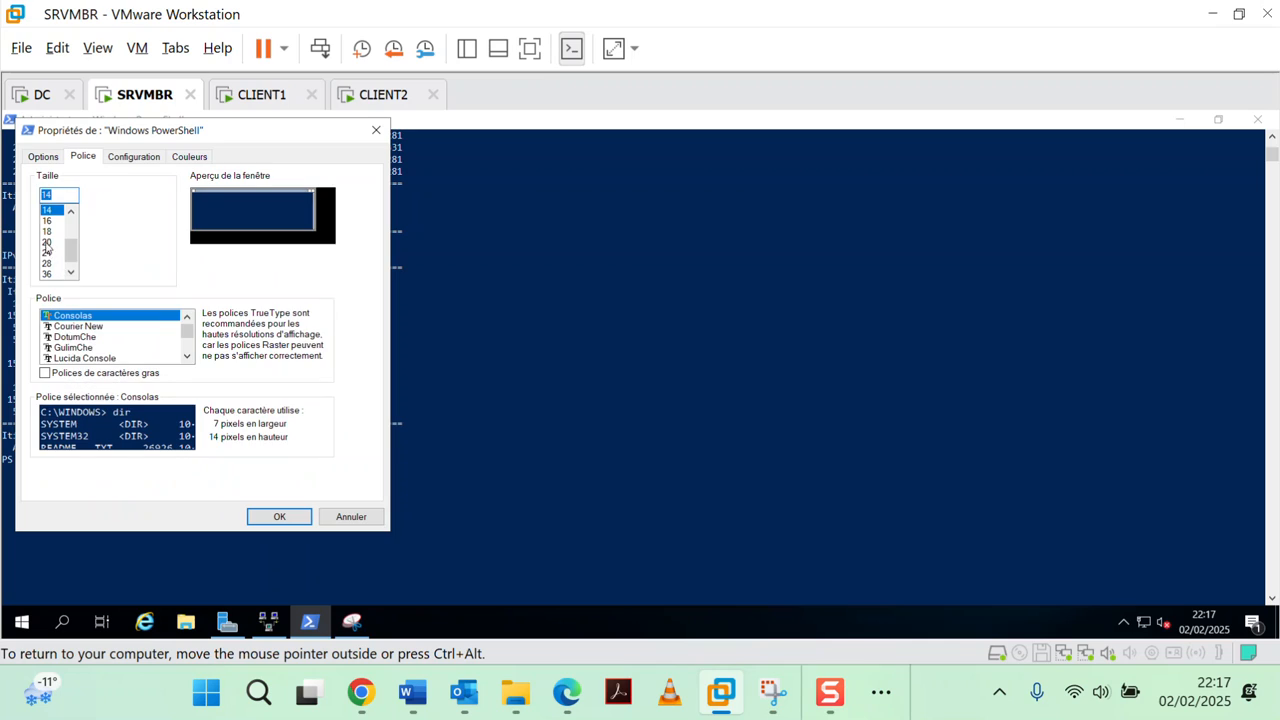
left_click(47, 253)
left_click(256, 515)
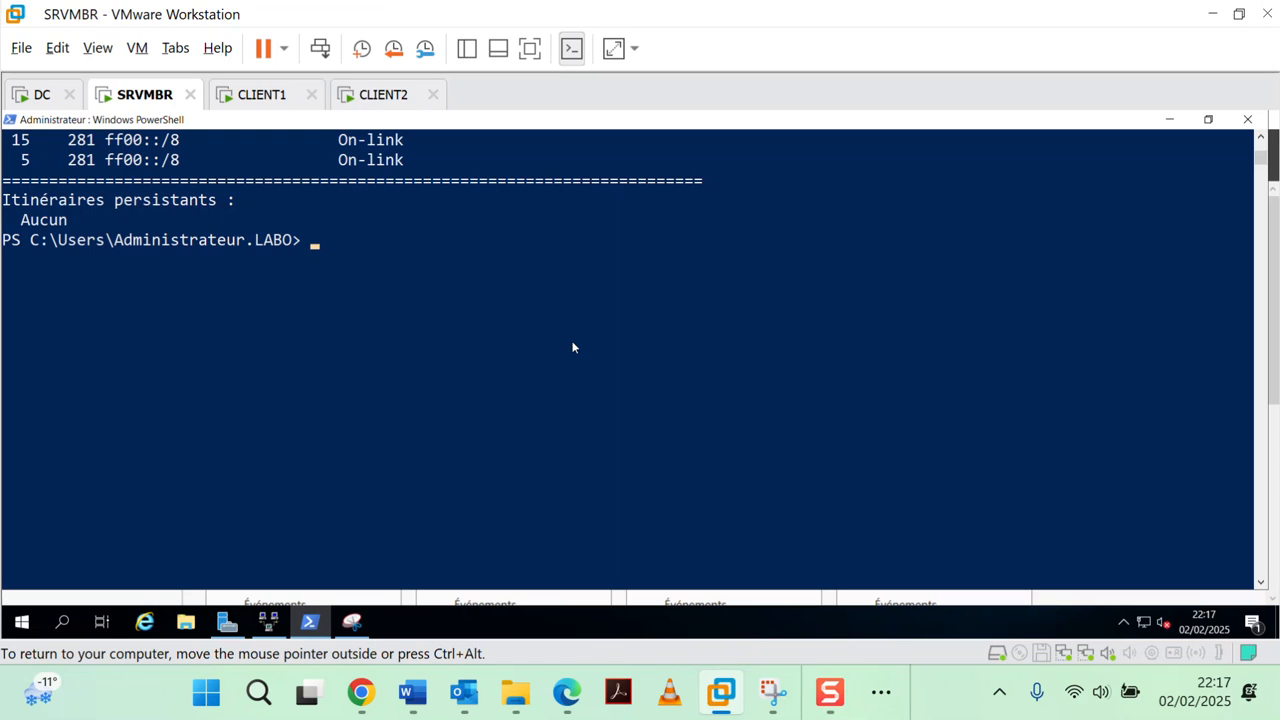
Look over the routing table output on SRVMBR and clear the PowerShell console with "cls".
type("ping")
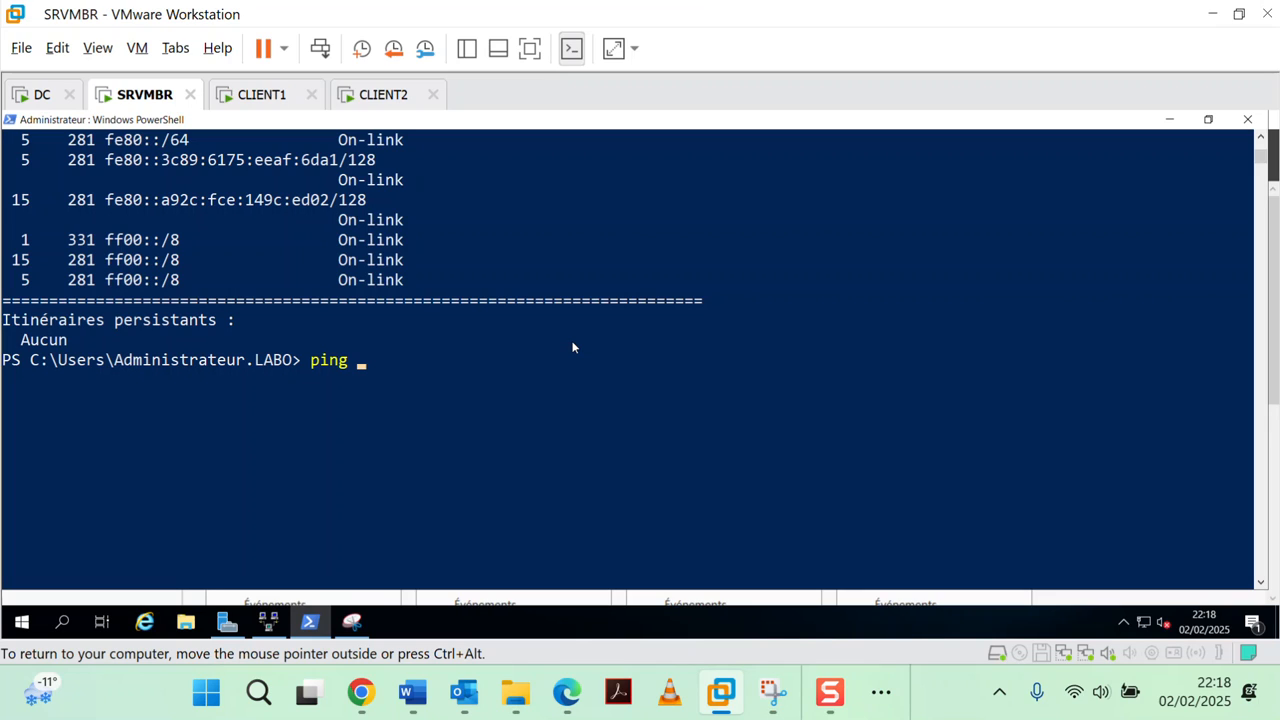
scroll(573, 347, "up", 8)
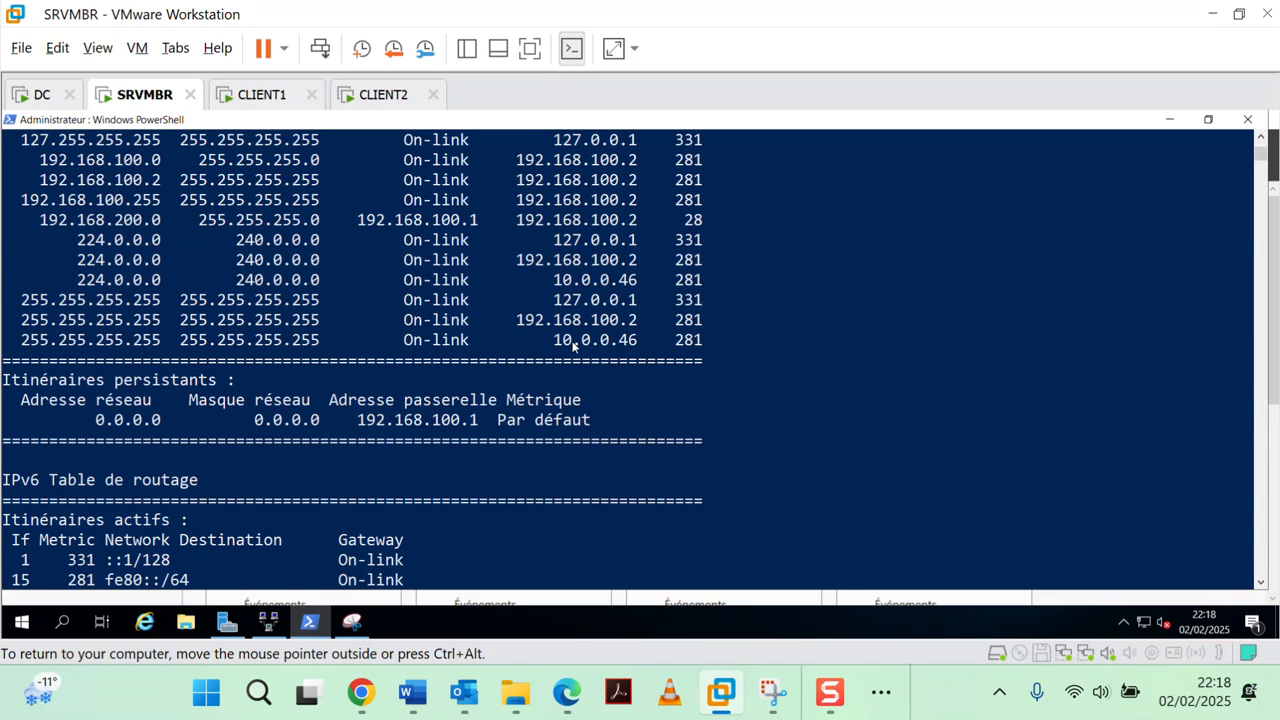
scroll(573, 347, "down", 8)
key("BackSpace")
key("BackSpace")
key("BackSpace")
key("BackSpace")
key("BackSpace")
type("cls")
key("Return")
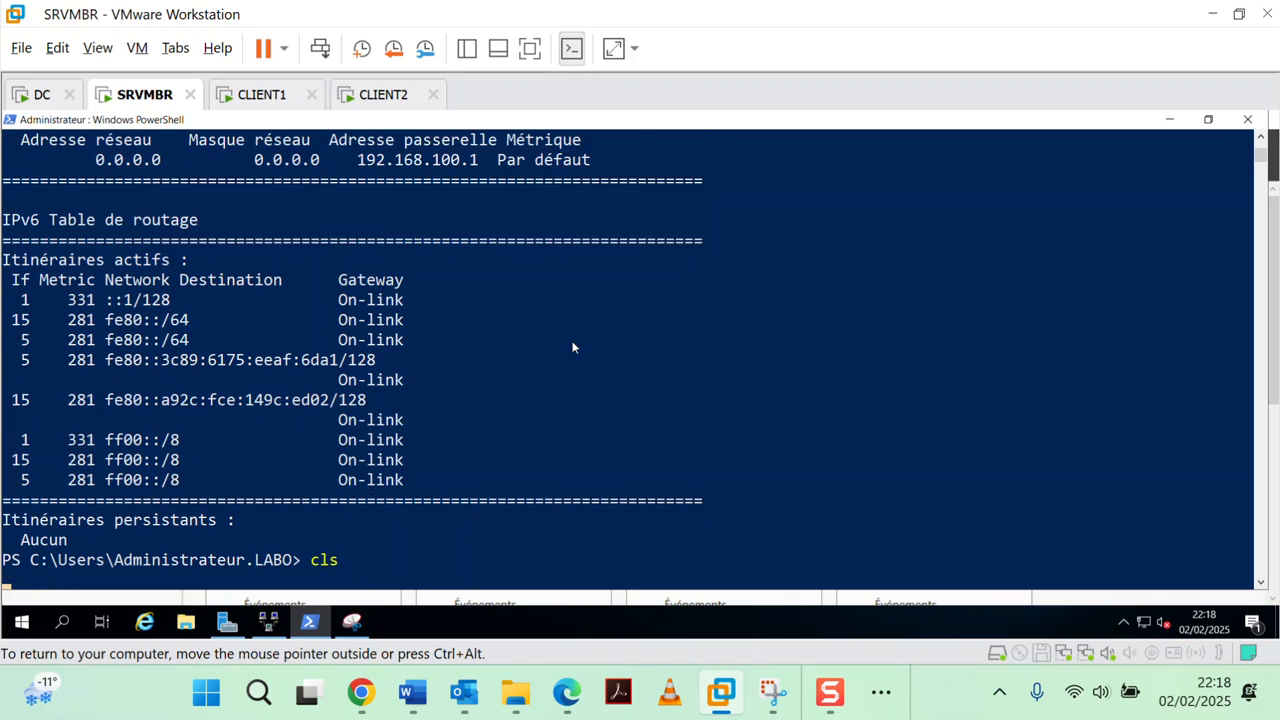
type("ping")
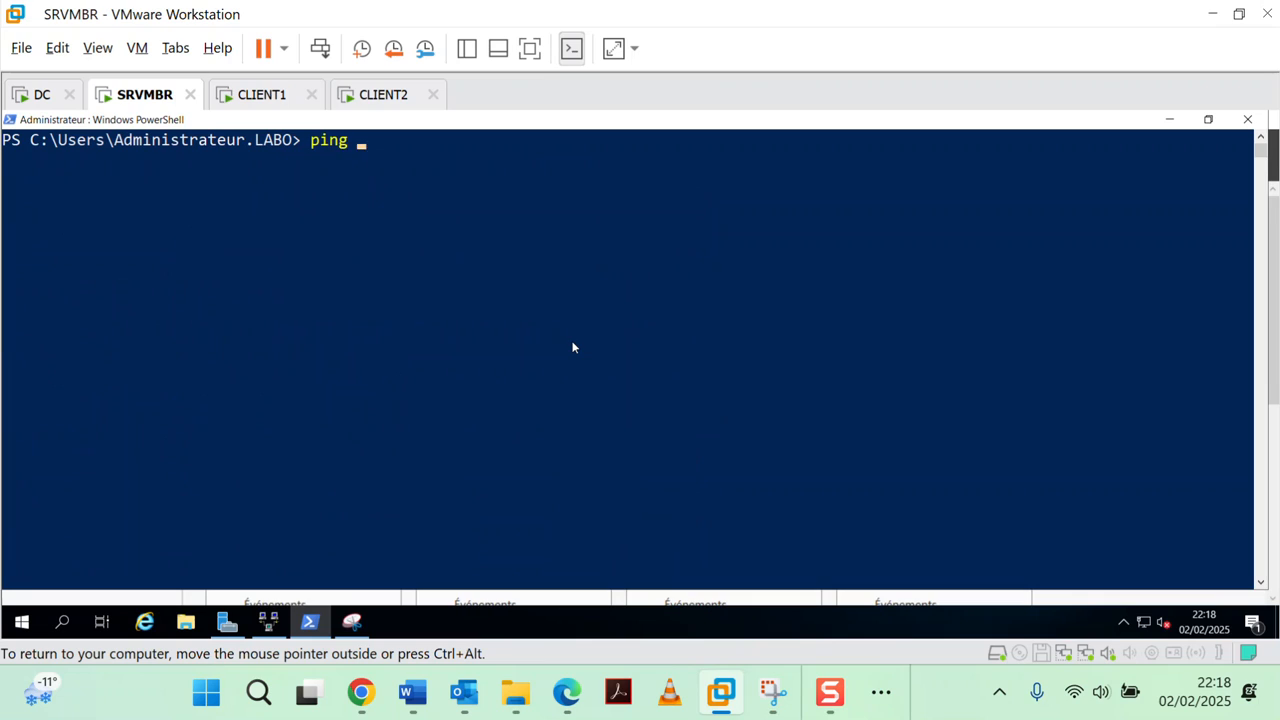
key("Up")
key("BackSpace")
key("Return")
key("Return")
key("Return")
Clear the SRVMBR console with "cls" and ping CLIENT2 at 192.168.200.10.
type("cls")
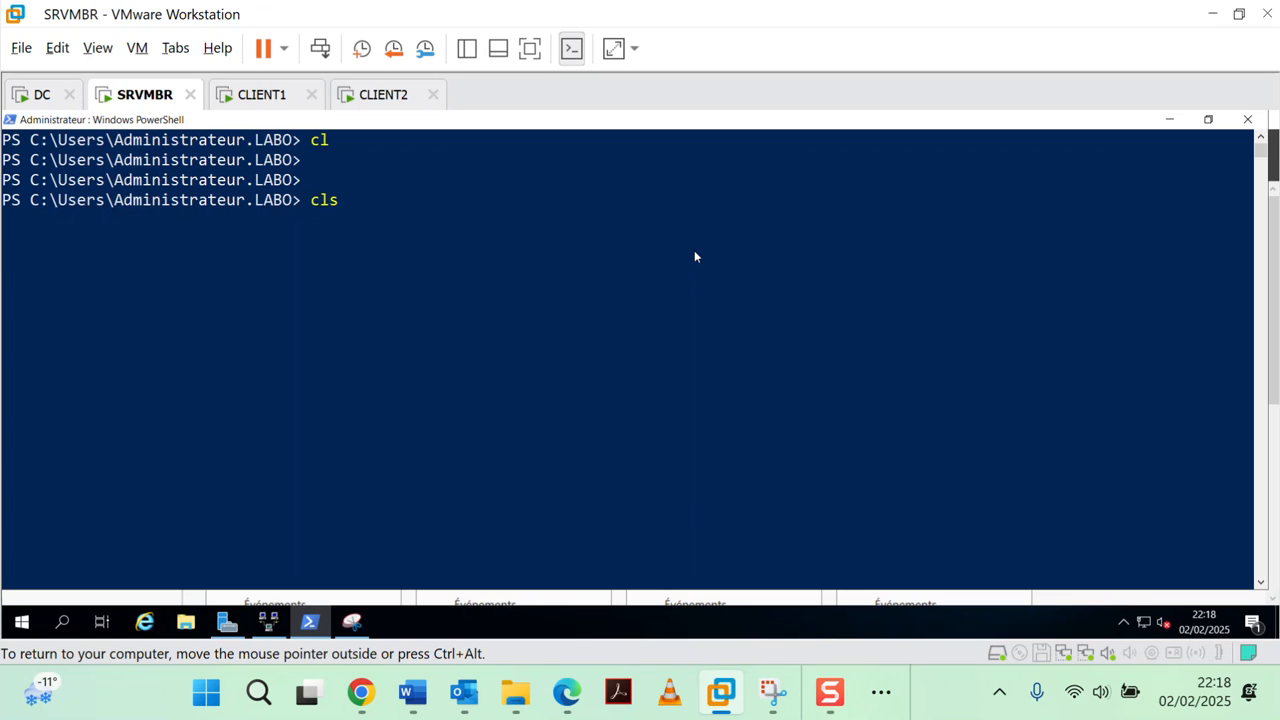
key("Return")
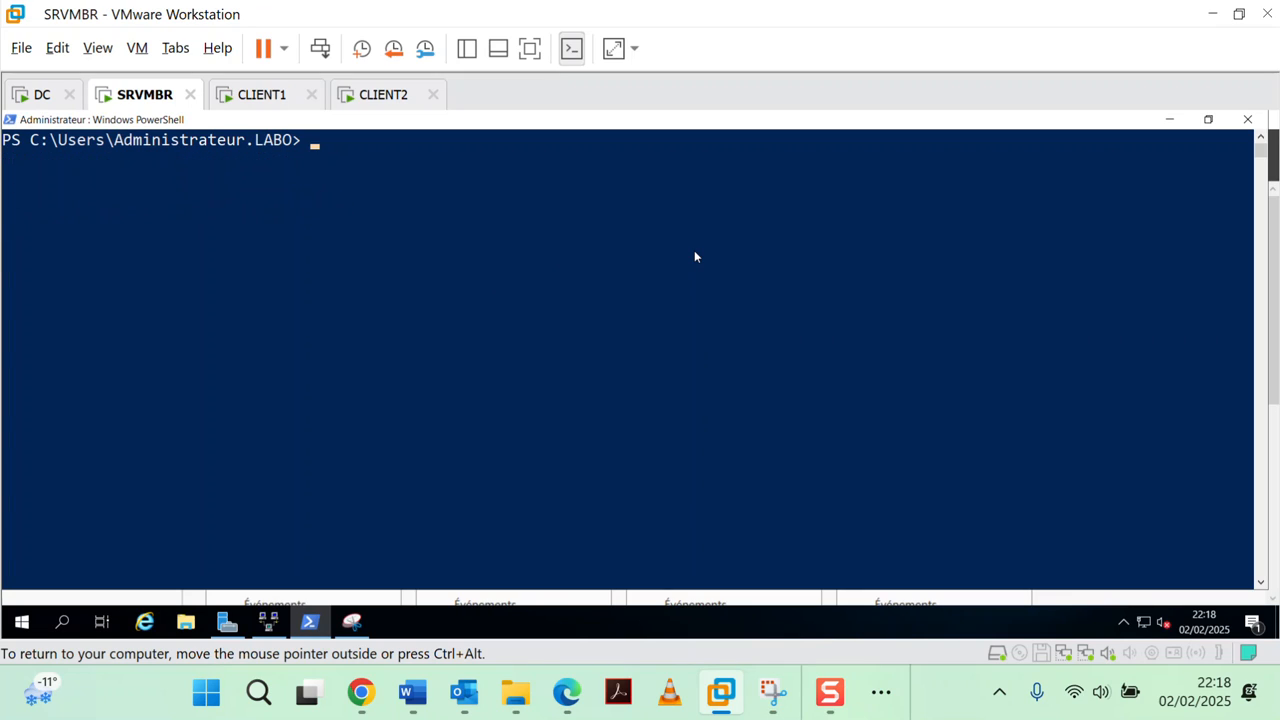
type("ping 192.168.200.10")
key("Return")
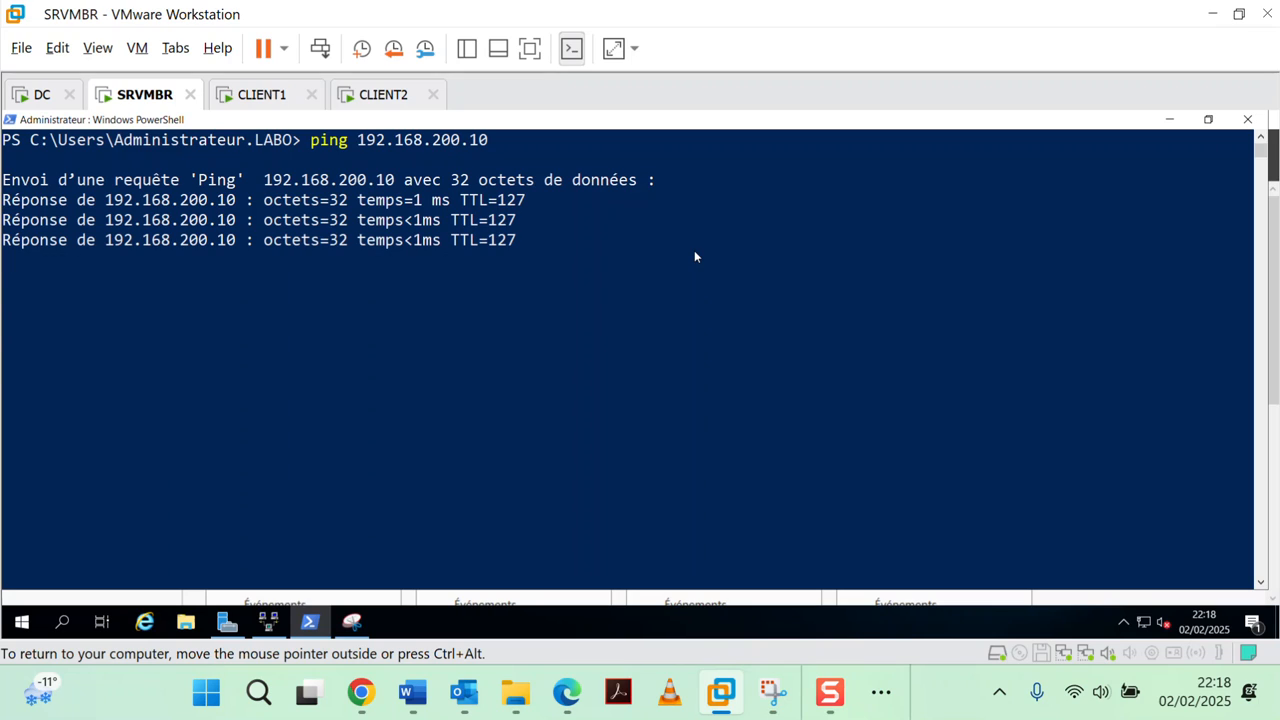
Switch to CLIENT1, search for "cmd" and open Invite de commandes.
left_click(266, 97)
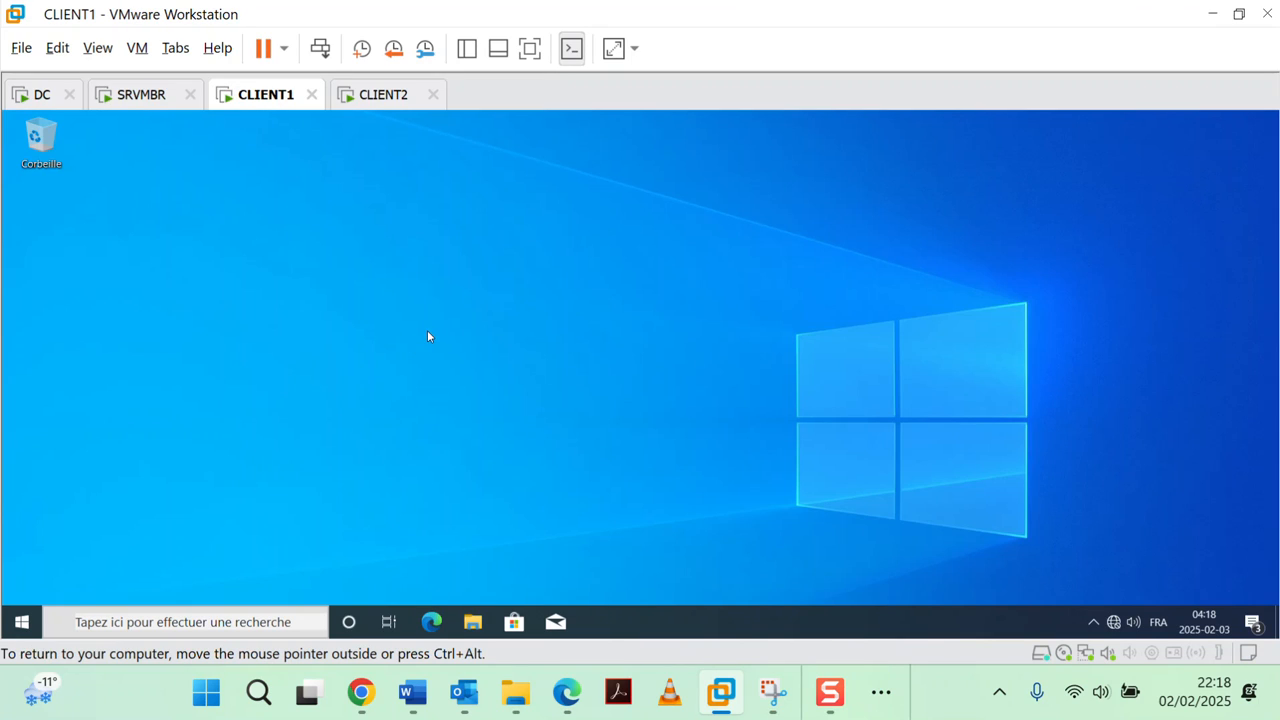
left_click(208, 622)
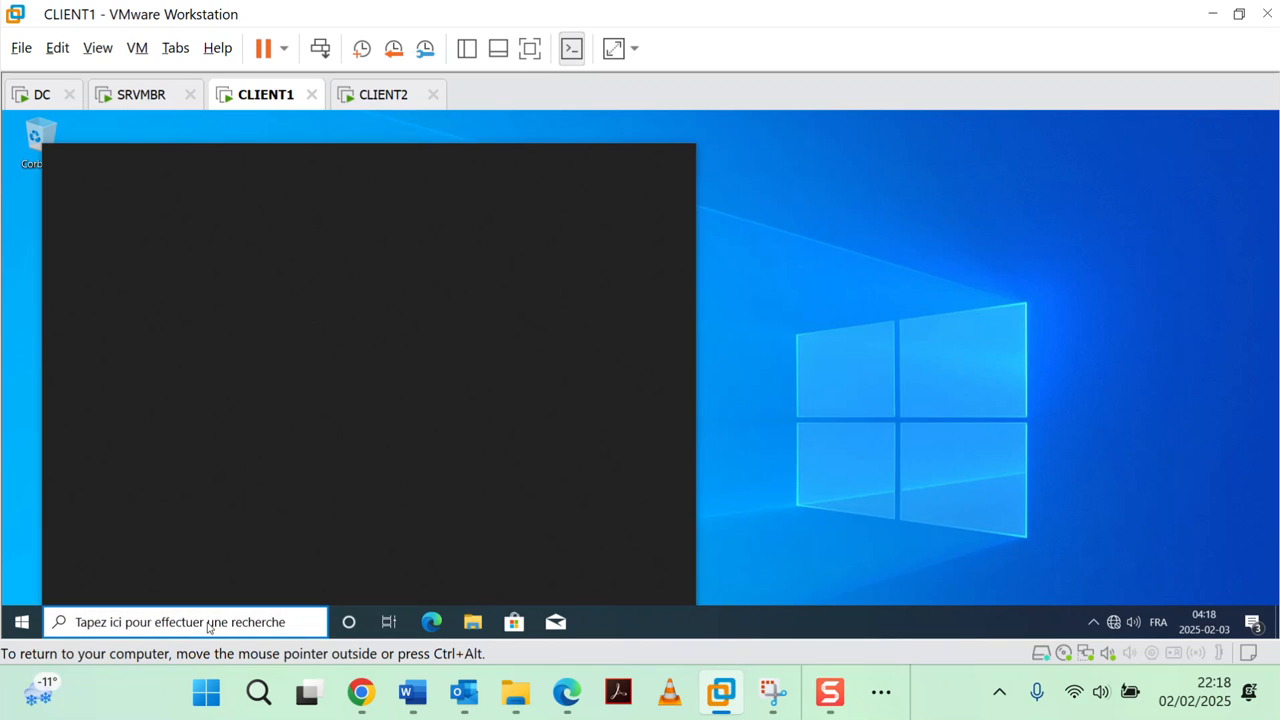
type("cmd")
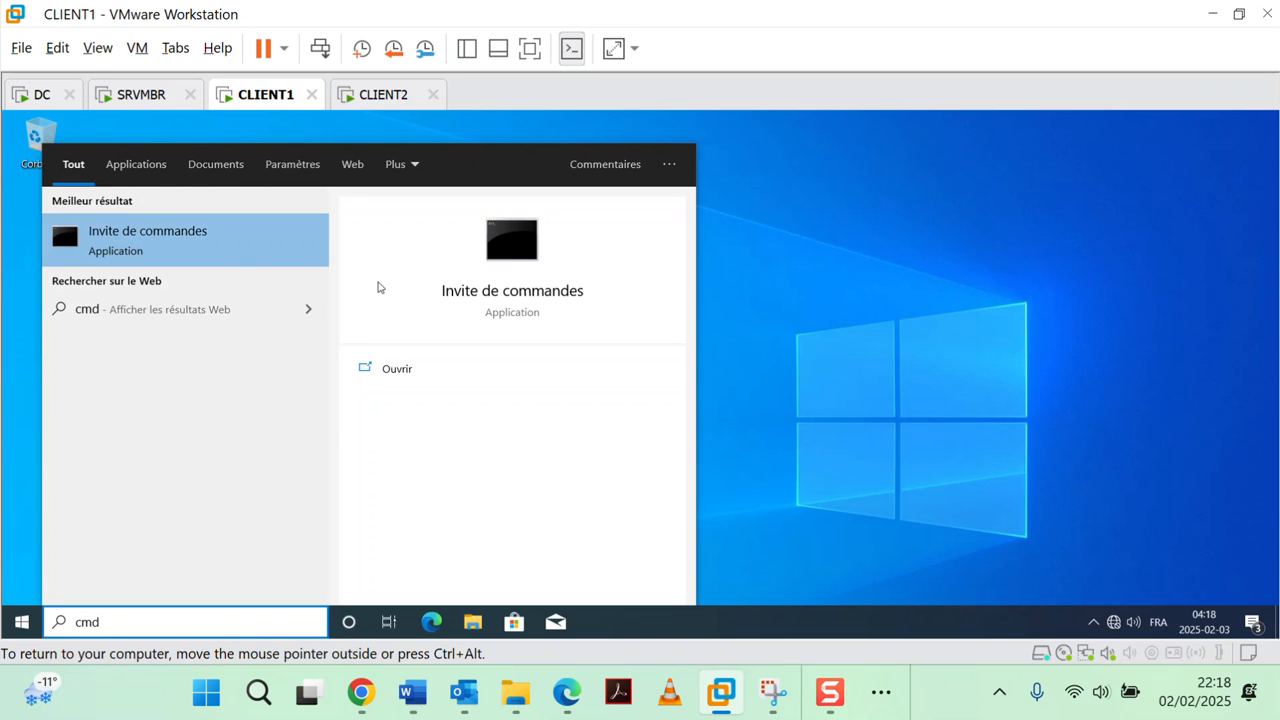
left_click(398, 372)
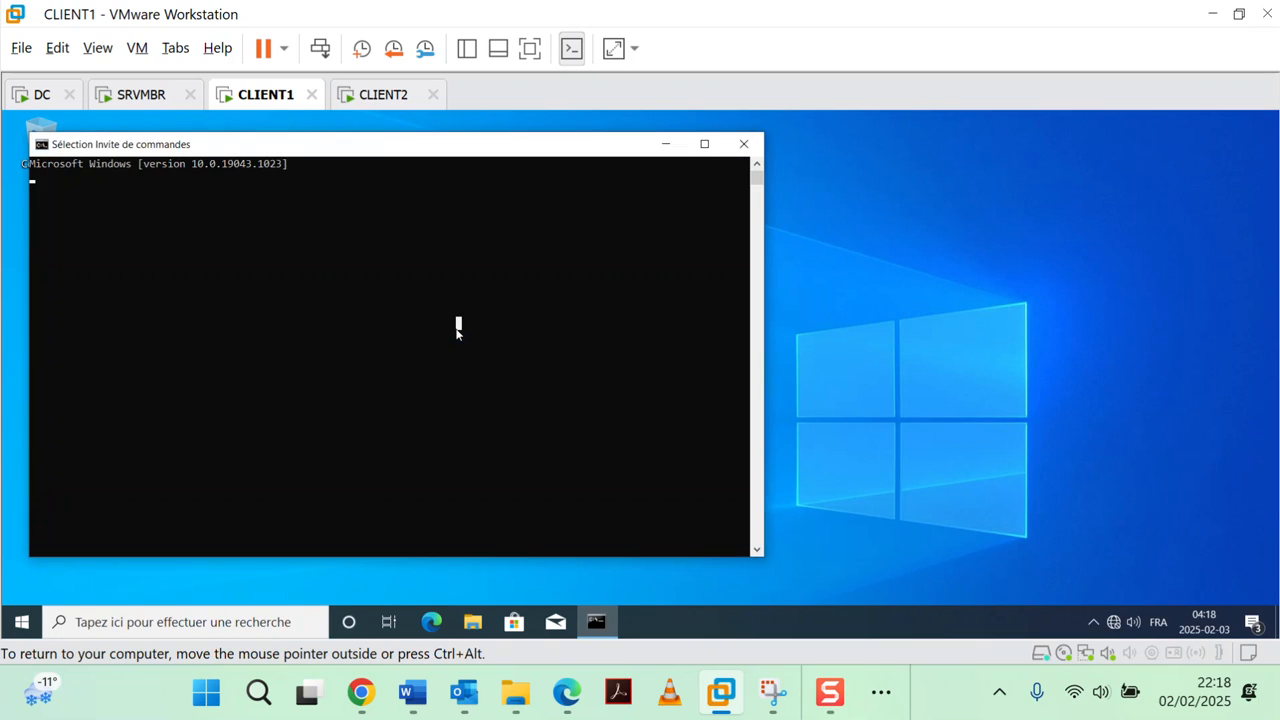
type("ping")
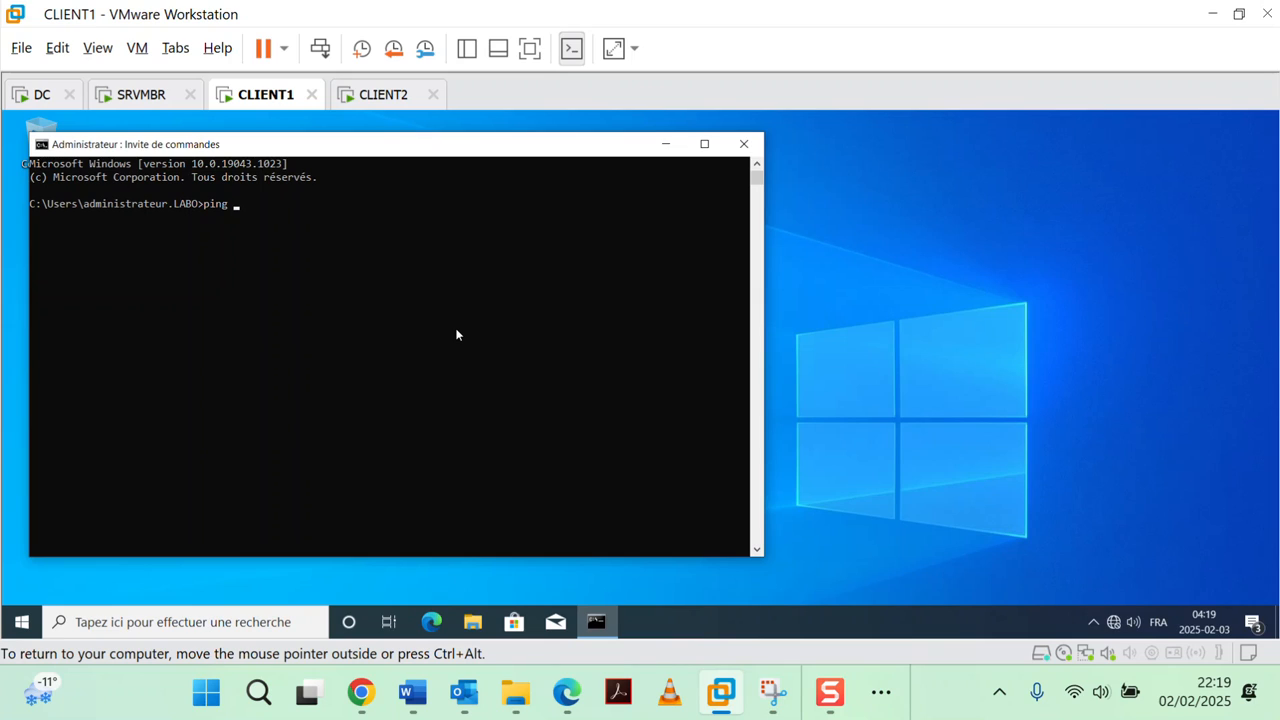
key("BackSpace")
key("BackSpace")
key("BackSpace")
key("BackSpace")
key("BackSpace")
From the CLIENT1 command prompt, ping CLIENT2 at 192.168.200.10.
type("ping ")
type("192.168.200")
type("3")
key("BackSpace")
type(".10")
key("Return")
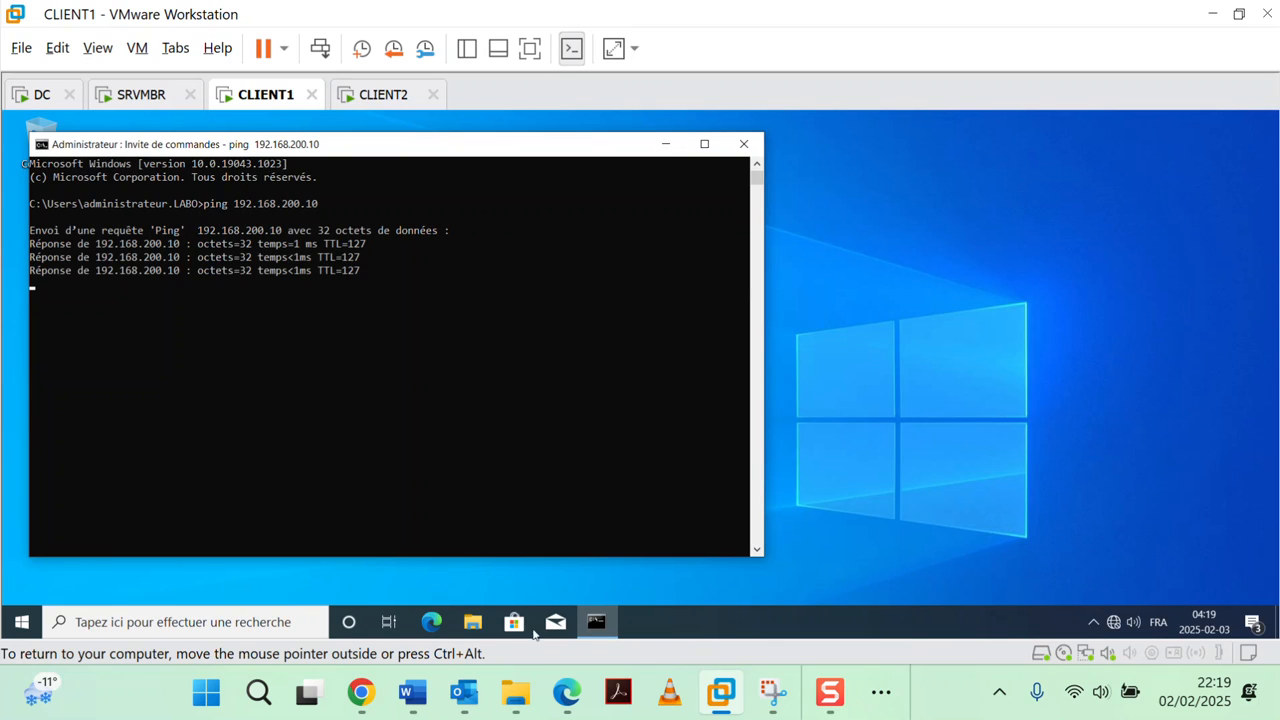
From the CLIENT1 command prompt, ping the DC's VMNET2 address 192.168.200.1.
left_click(296, 323)
type("ping 192.168.200.1")
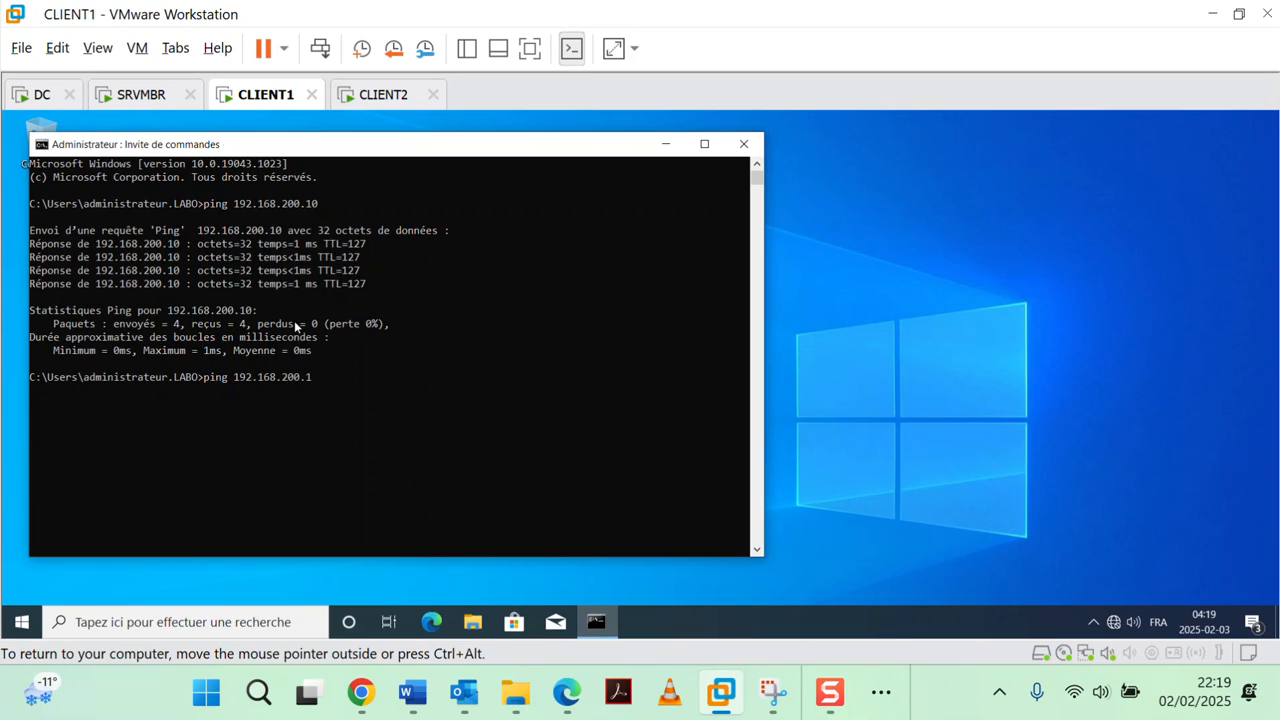
key("Return")
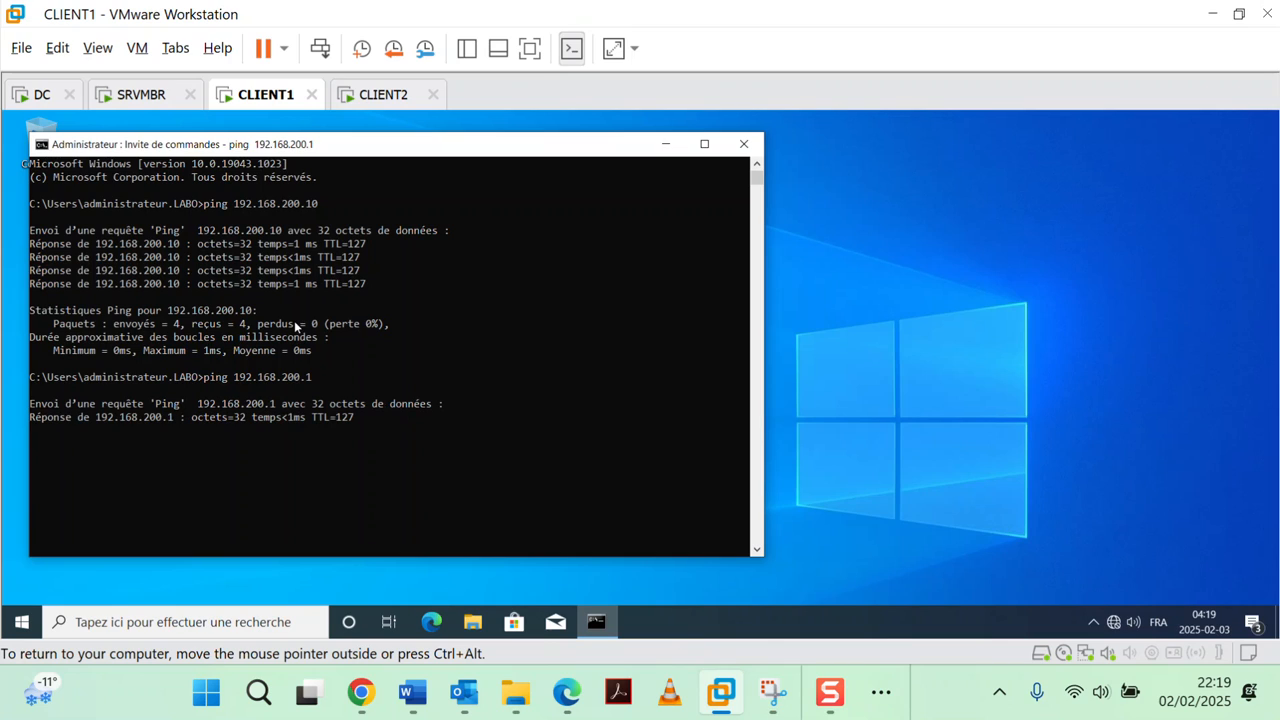
Switch to the CLIENT2 virtual machine, search for "cmd" and open Invite de commandes.
left_click(384, 95)
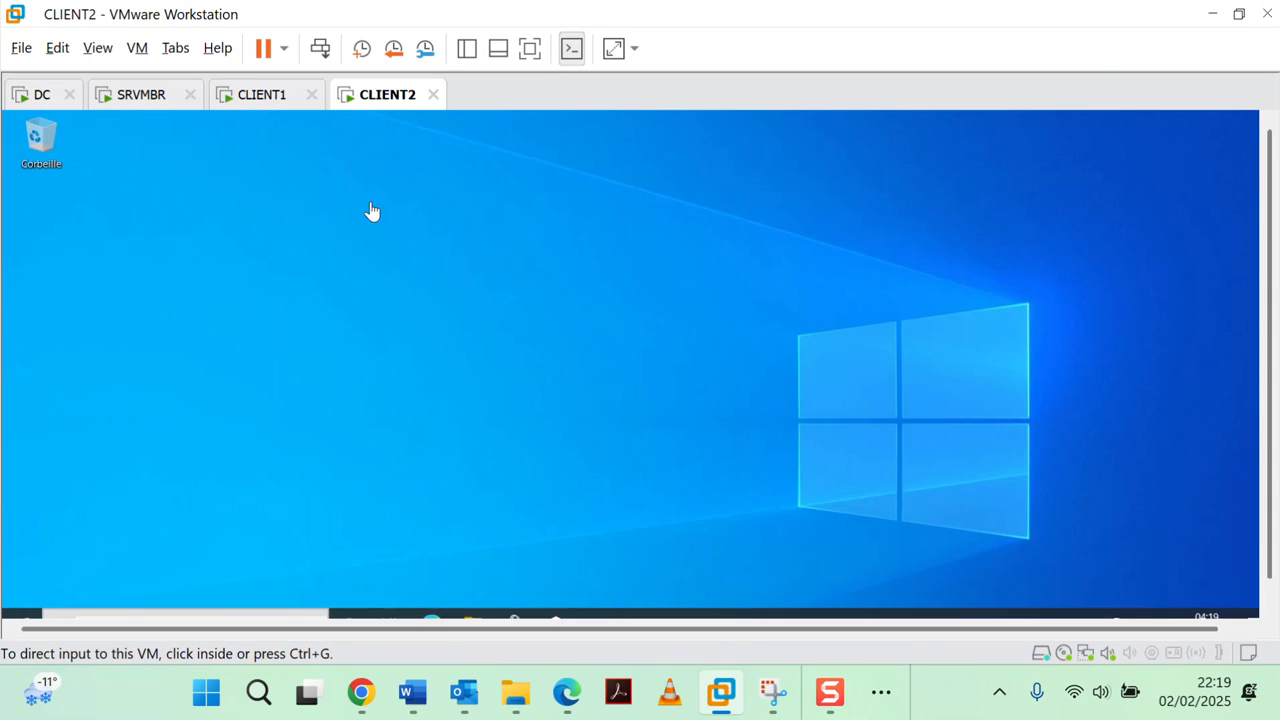
left_click(636, 388)
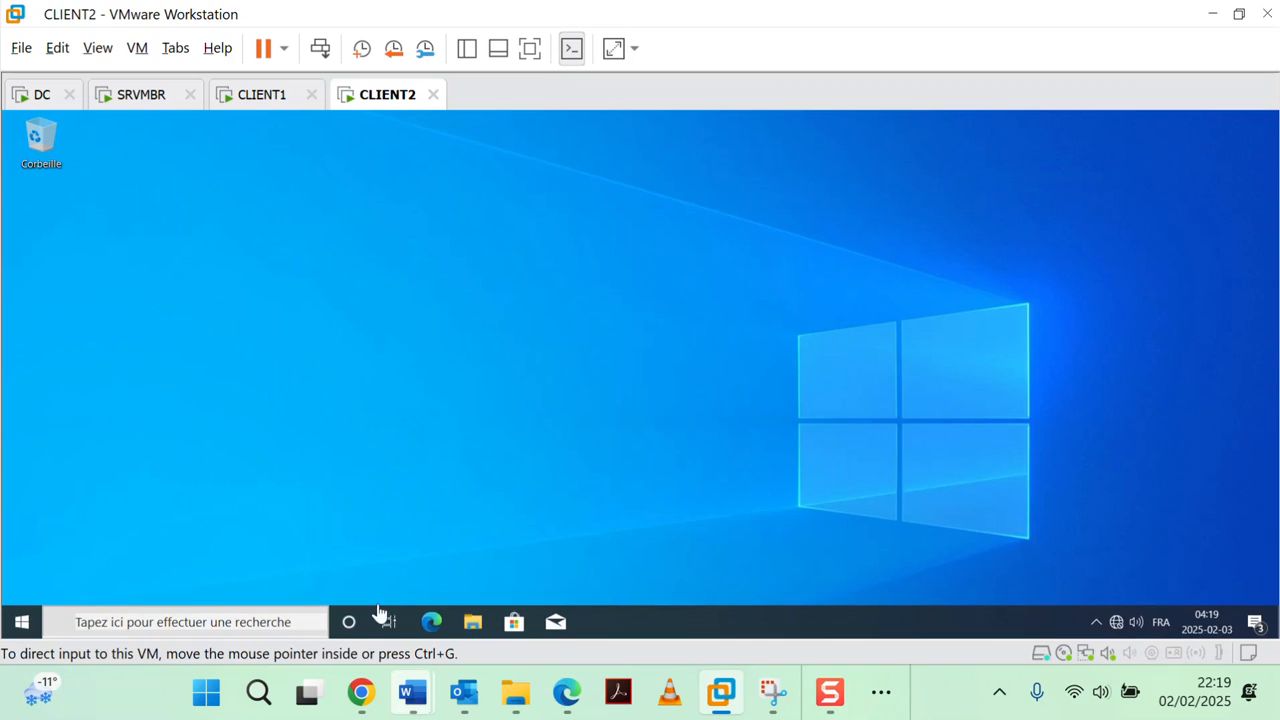
mouse_move(412, 692)
left_click(204, 249)
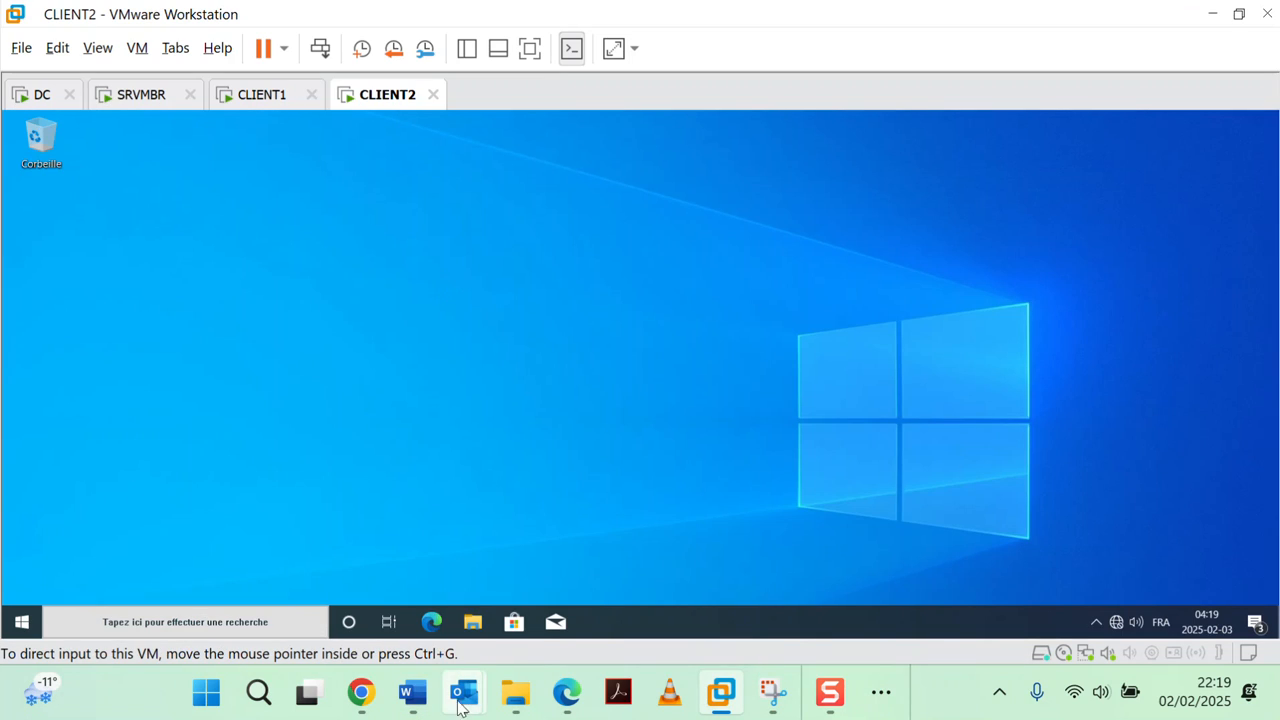
mouse_move(400, 705)
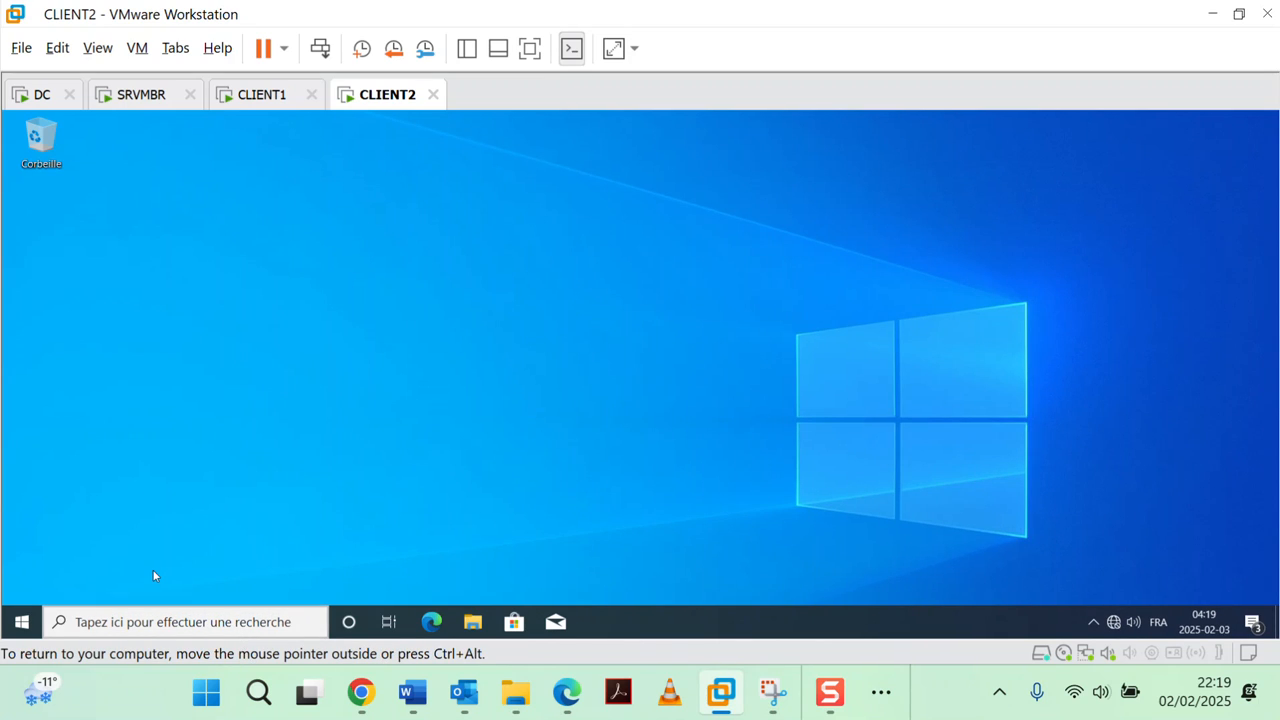
left_click(188, 612)
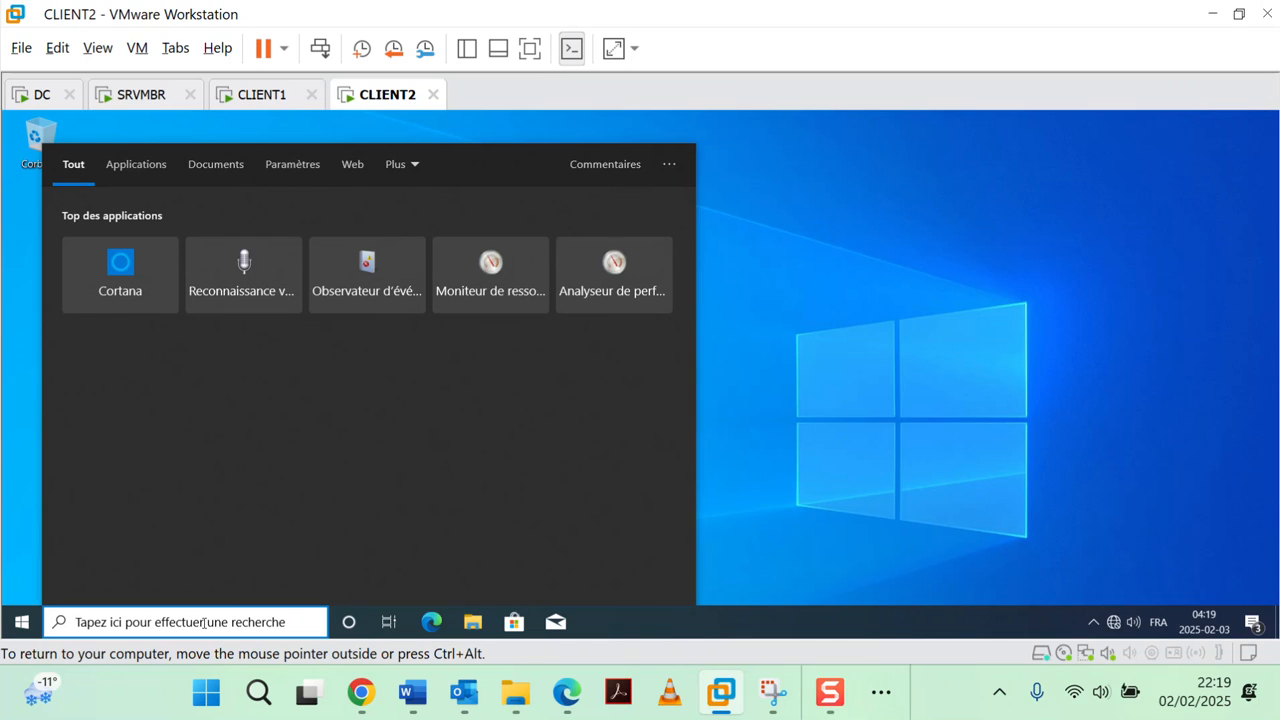
type("cmd")
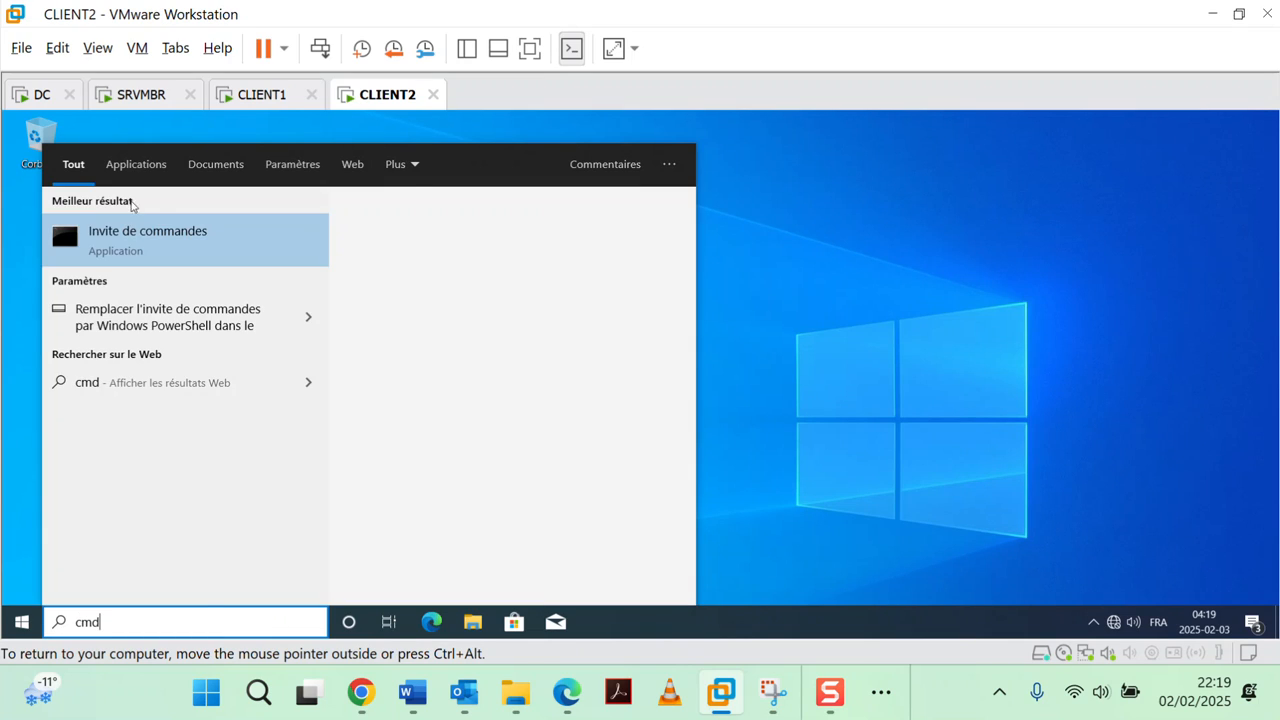
left_click(396, 369)
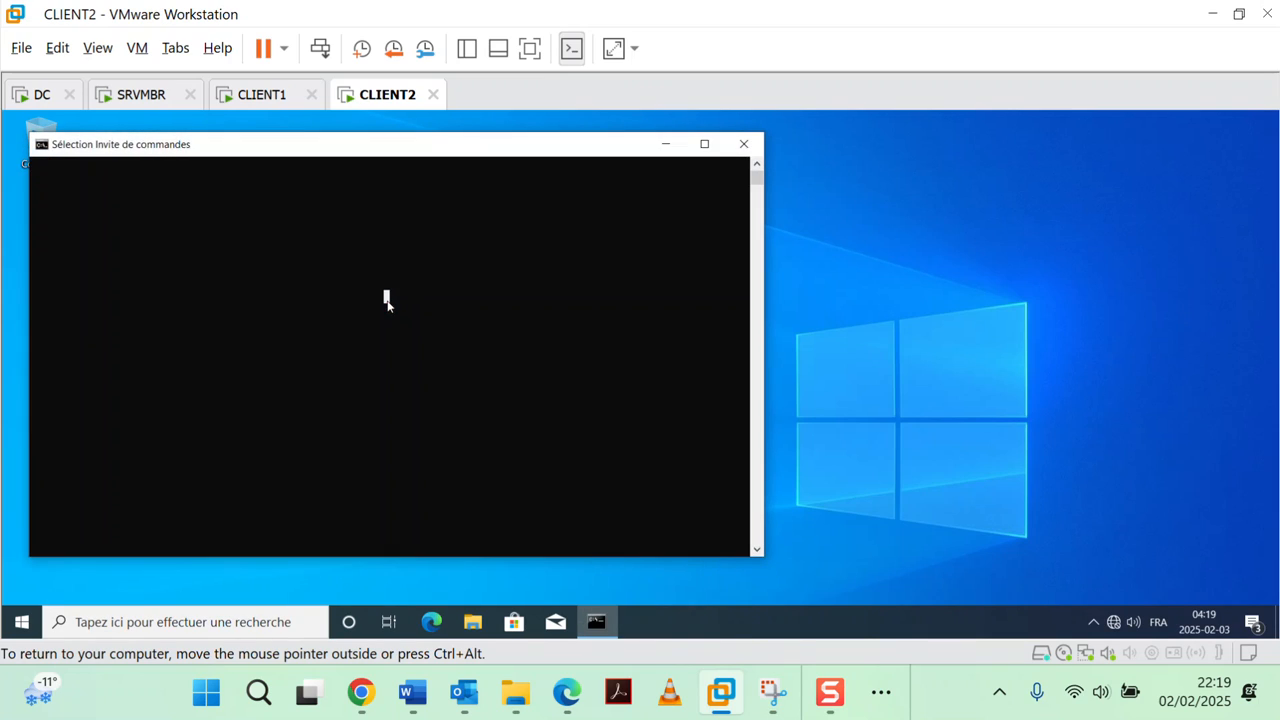
From the CLIENT2 command prompt, ping CLIENT1 at 192.168.100.10.
left_click(383, 302)
right_click(383, 302)
type("ping")
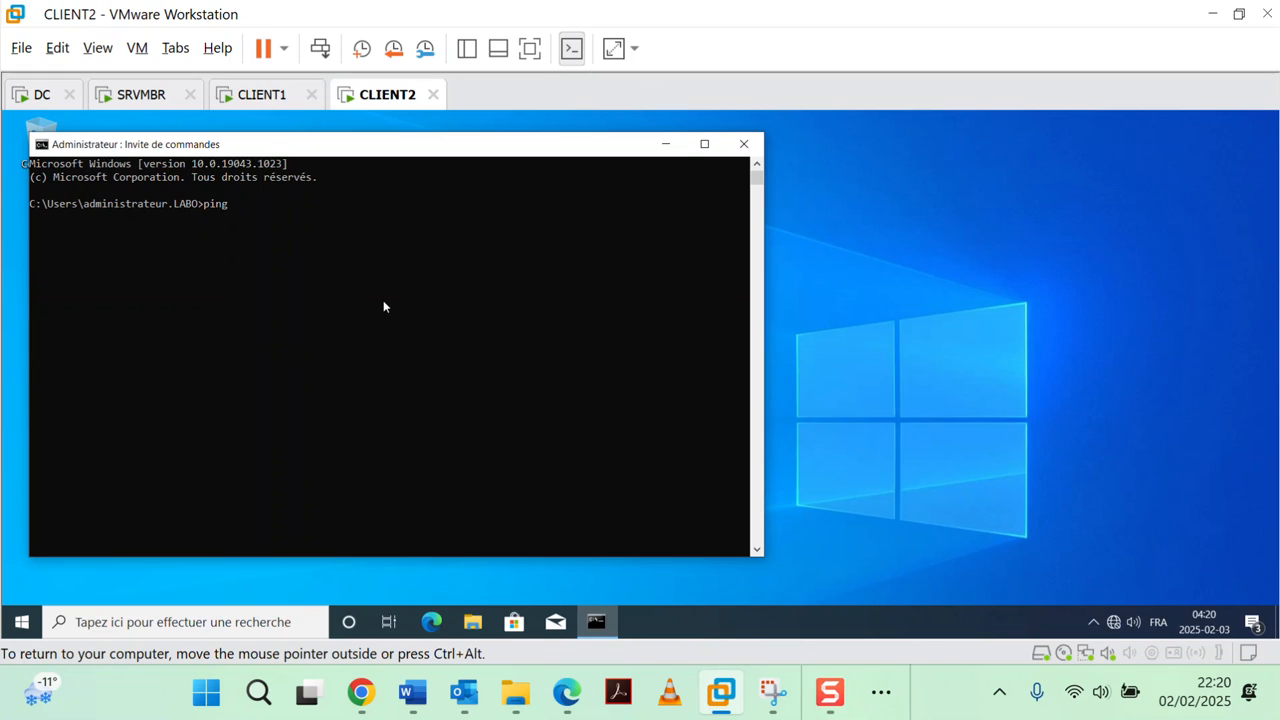
type("192.168.100.10")
key("Return")
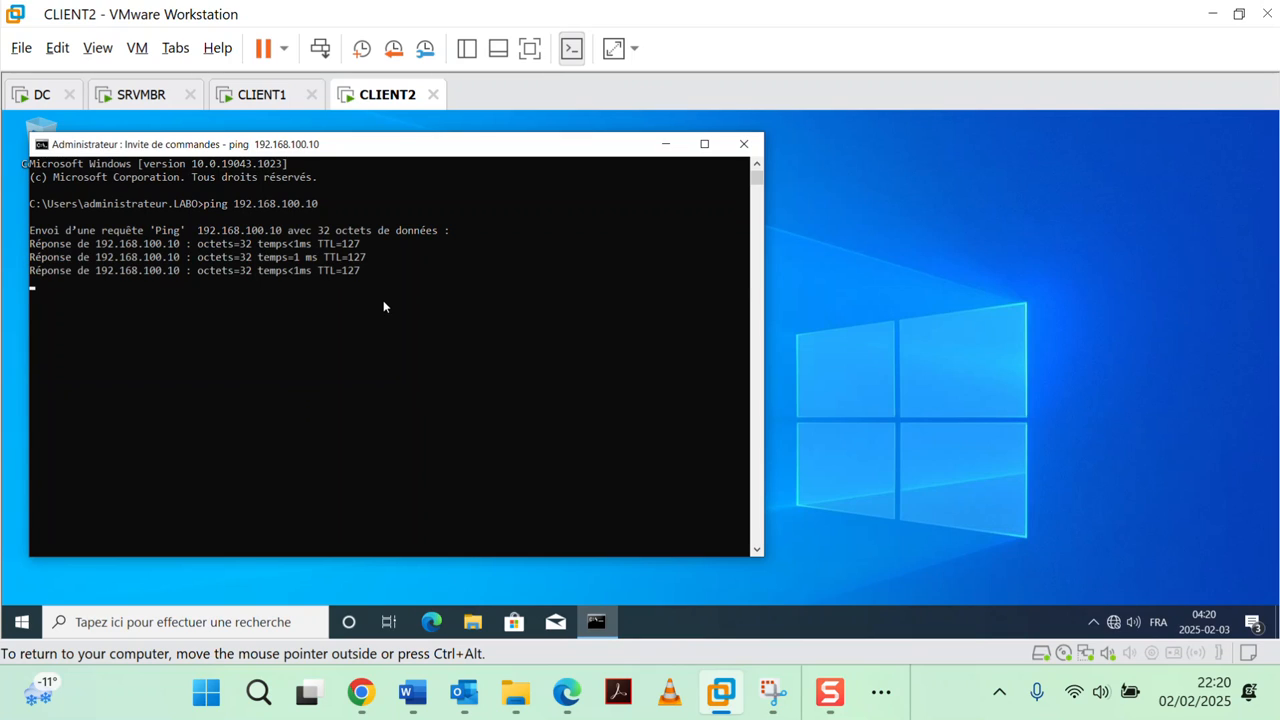
From the CLIENT2 command prompt, ping the SRVMBR server's VMNET1 address 192.168.100.2.
type("pin")
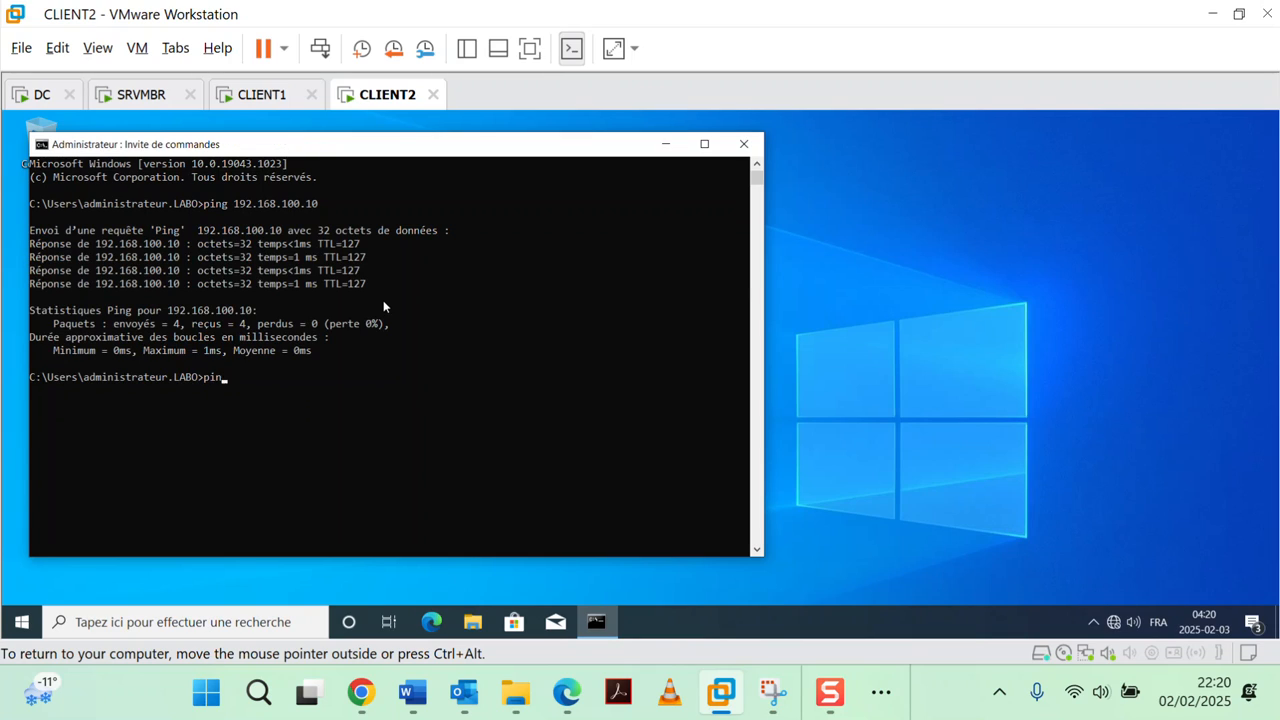
type("g 192.168.100.2")
key("Return")
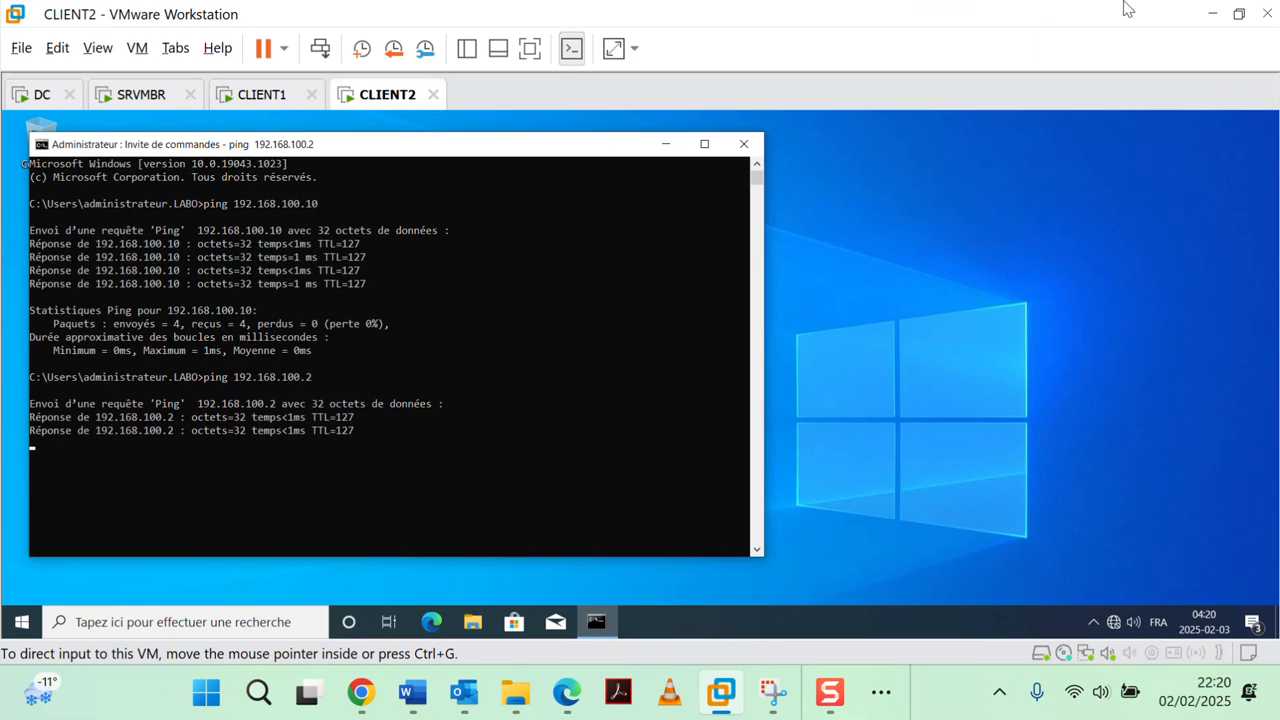
Return to the Word lab report and review the network diagram and the routing table captures above it.
left_click(1209, 15)
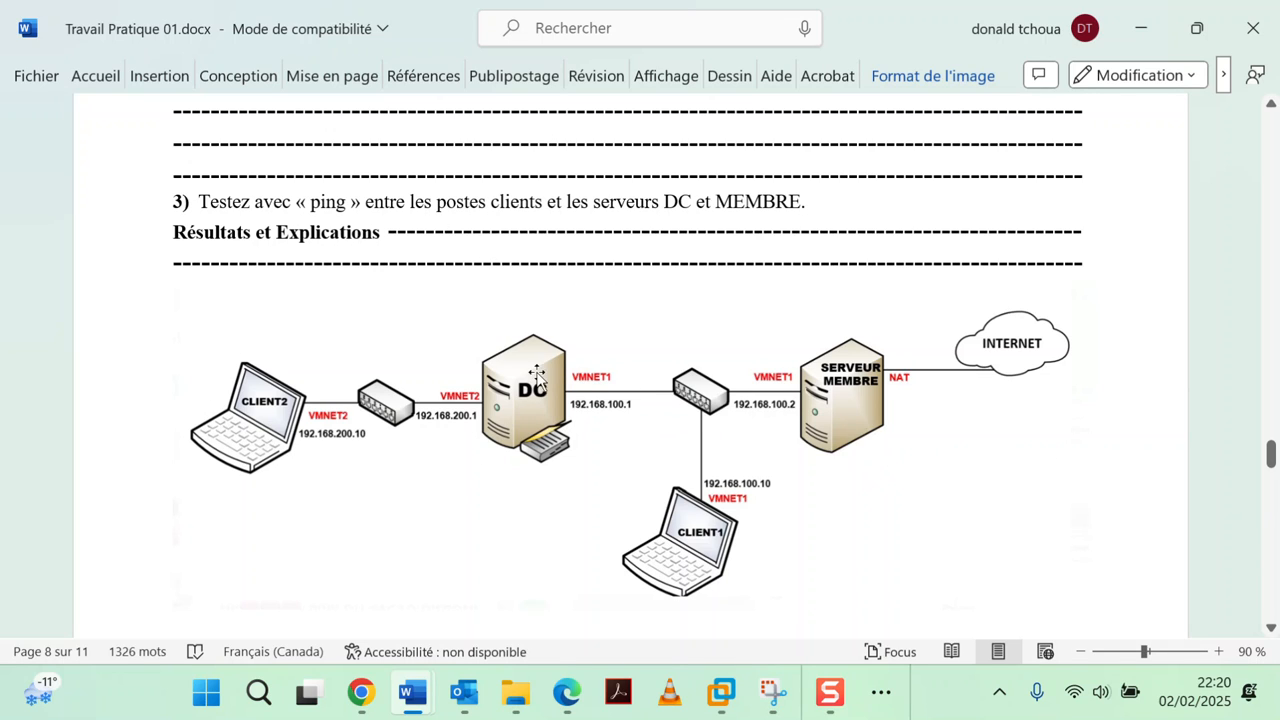
scroll(560, 366, "down", 2)
scroll(560, 360, "up", 6)
scroll(559, 352, "up", 12)
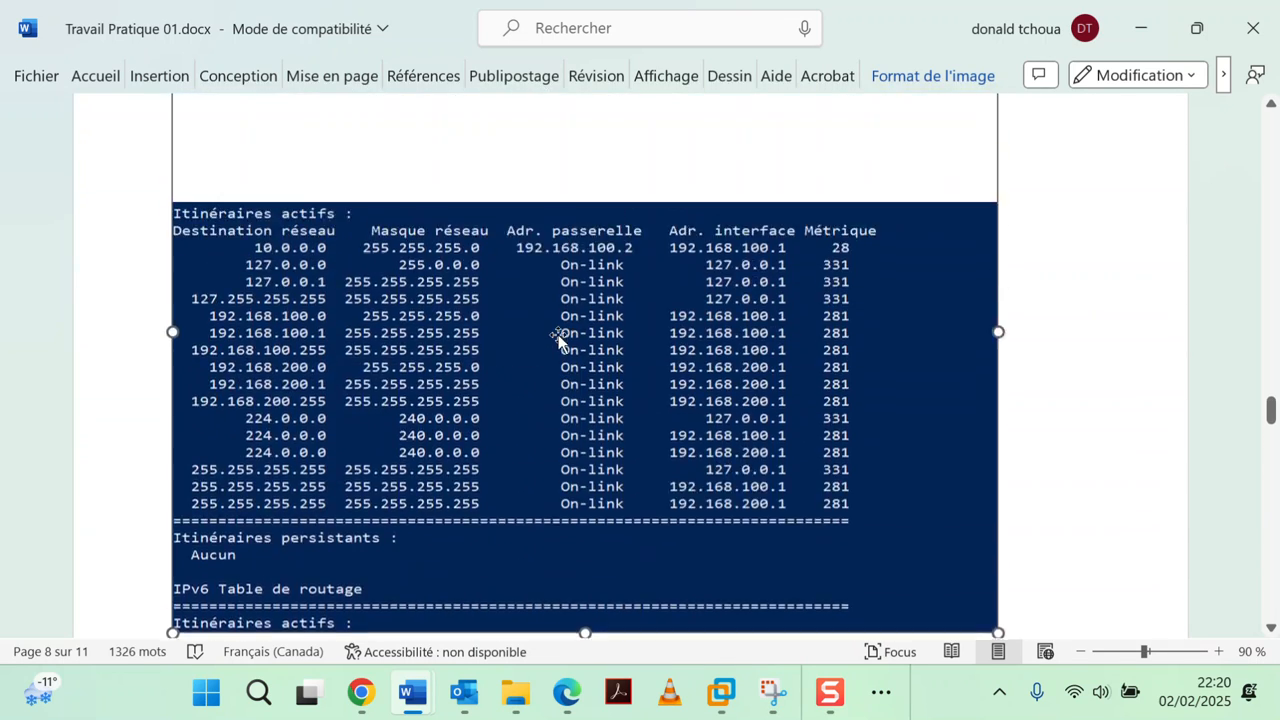
scroll(559, 340, "up", 15)
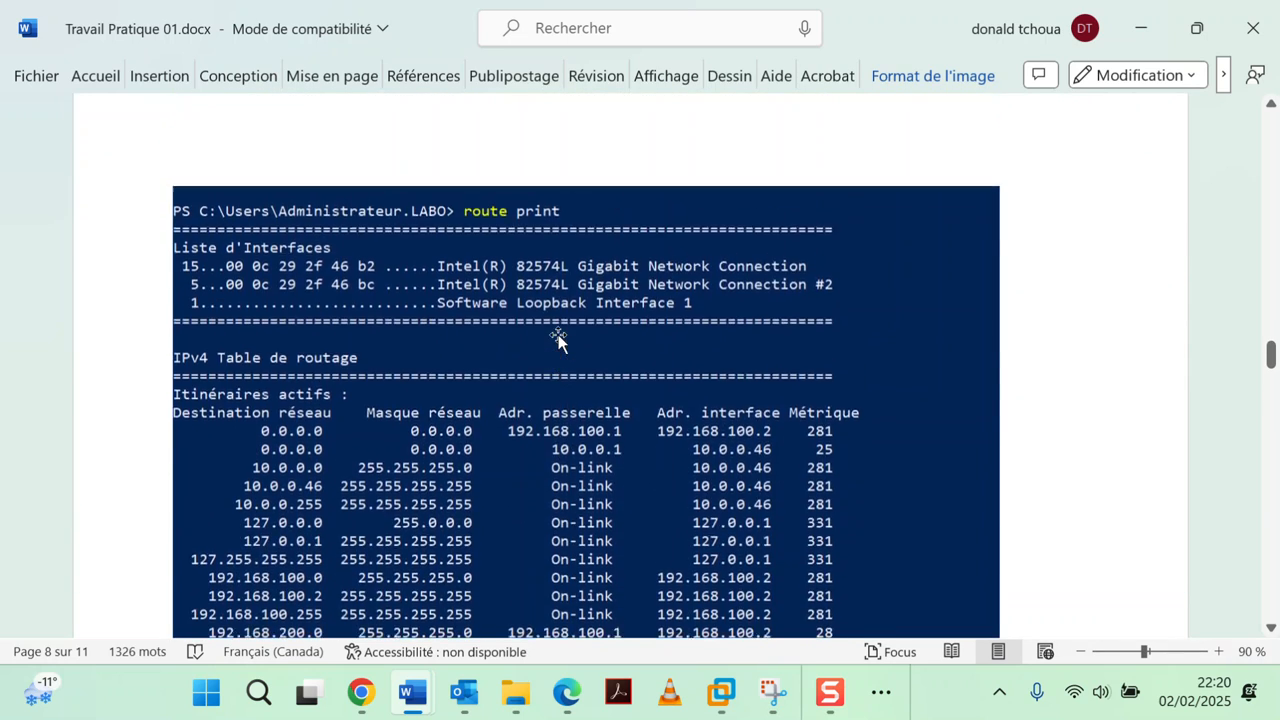